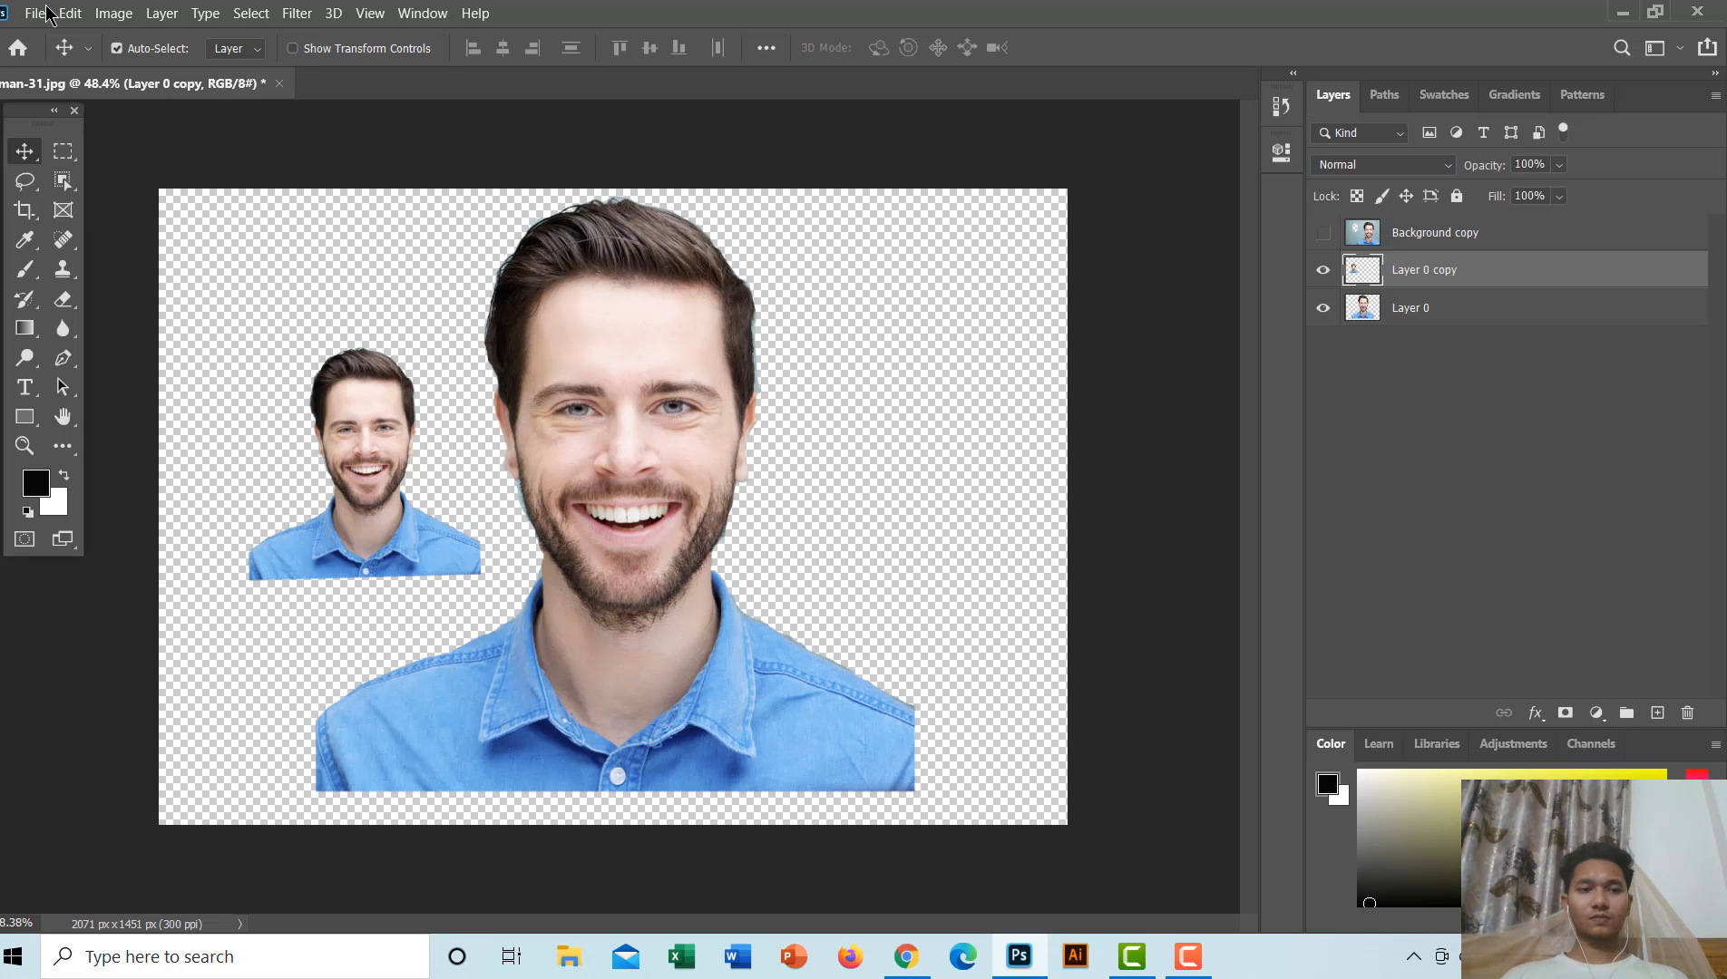
click(35, 13)
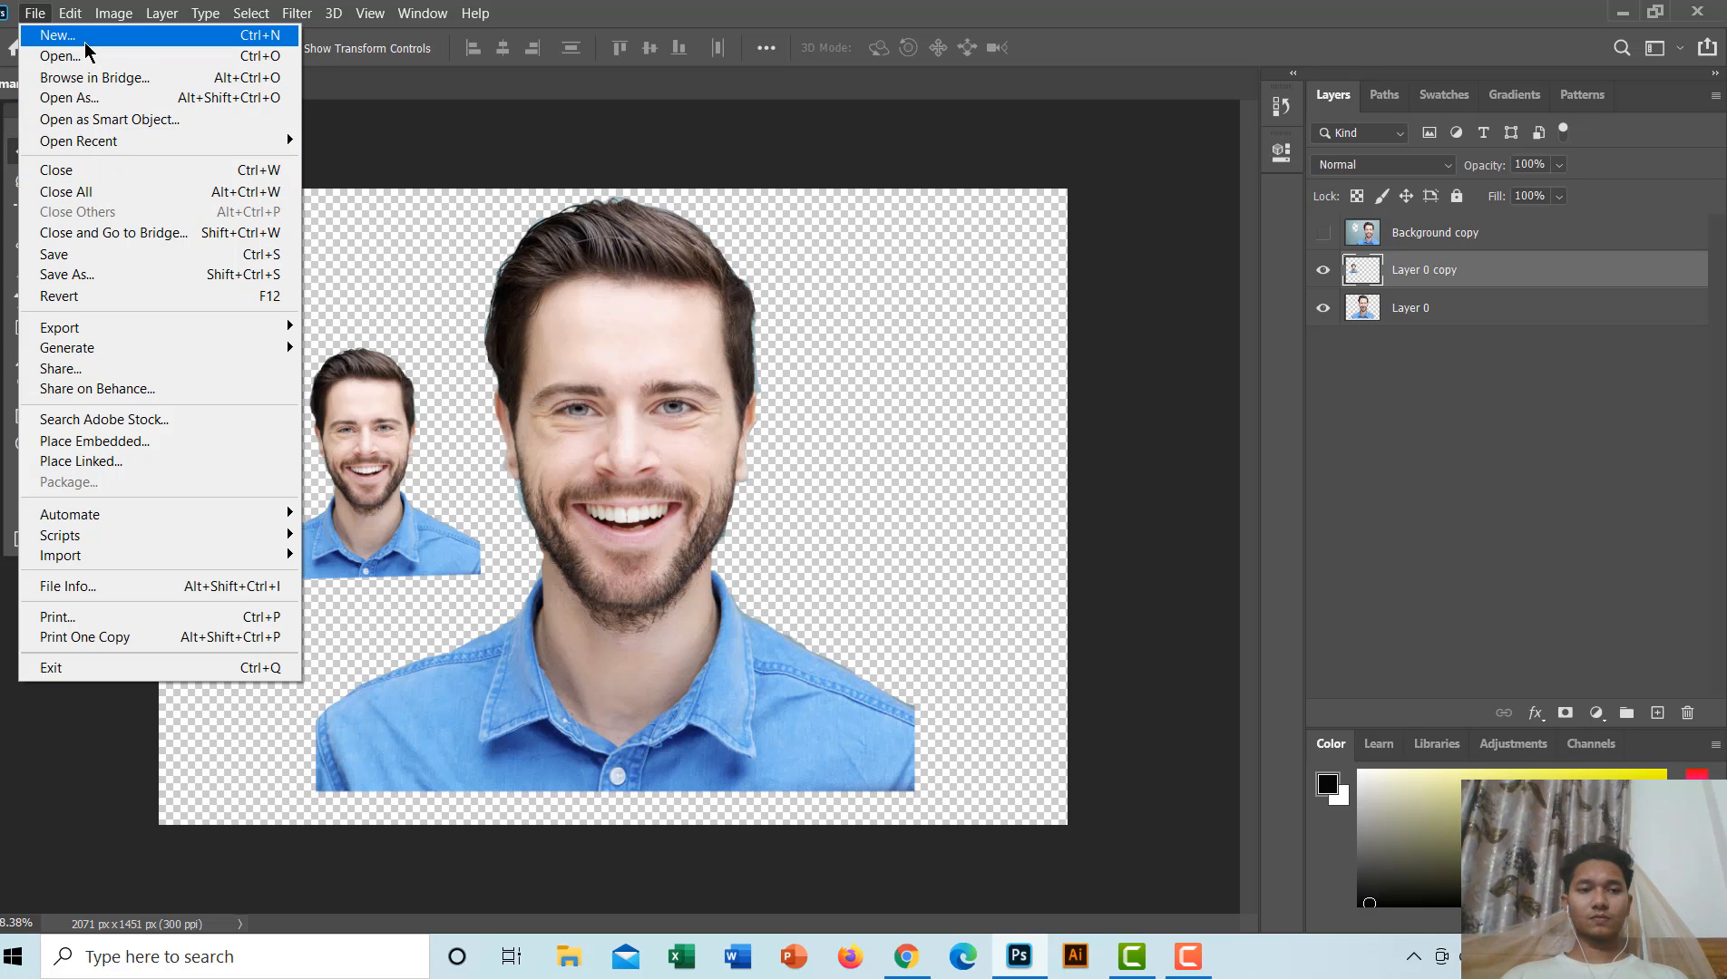
key(Escape)
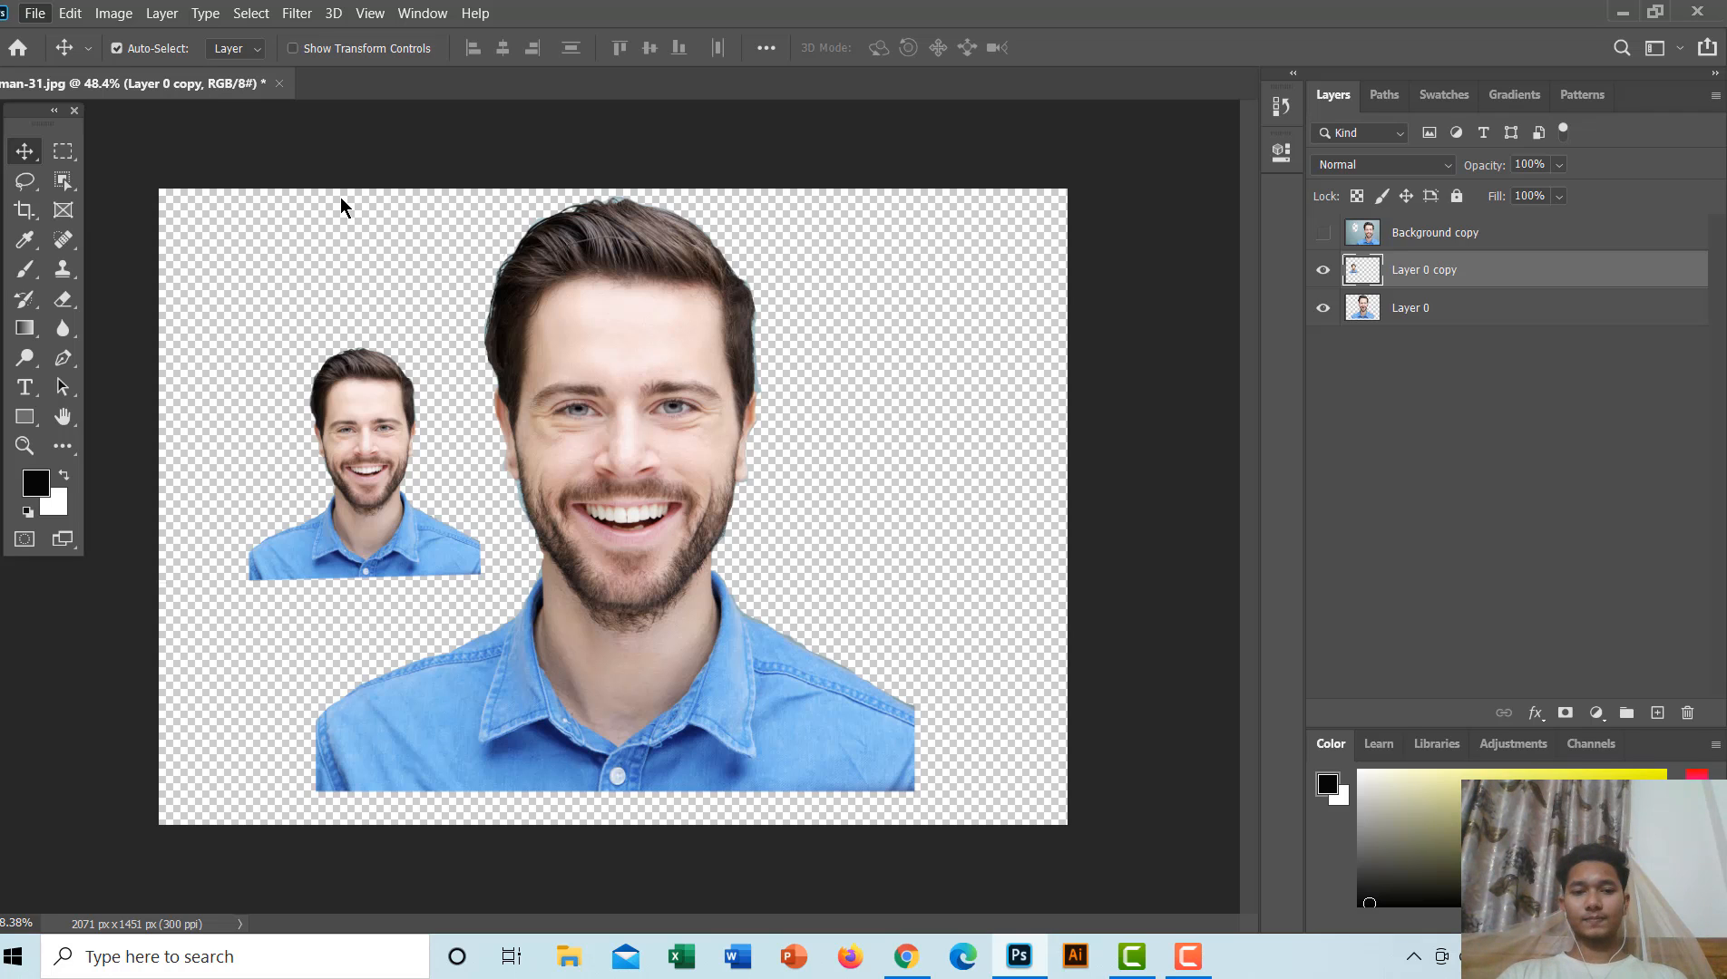
key(Escape)
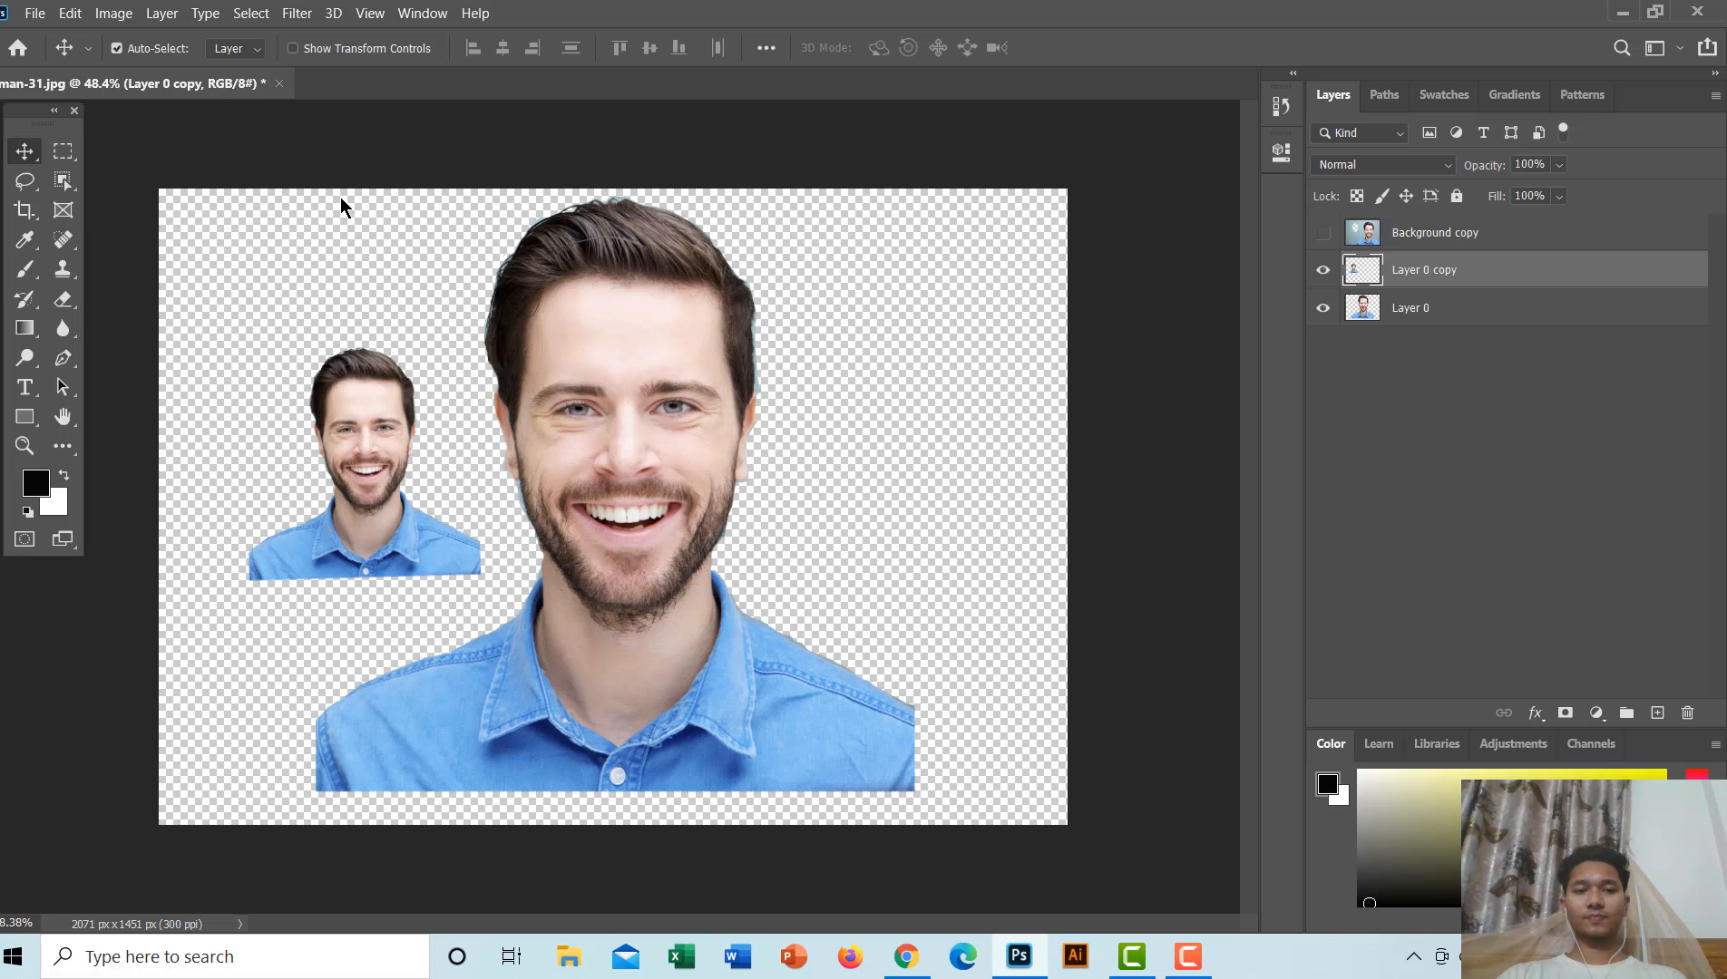
click(34, 12)
key(Escape)
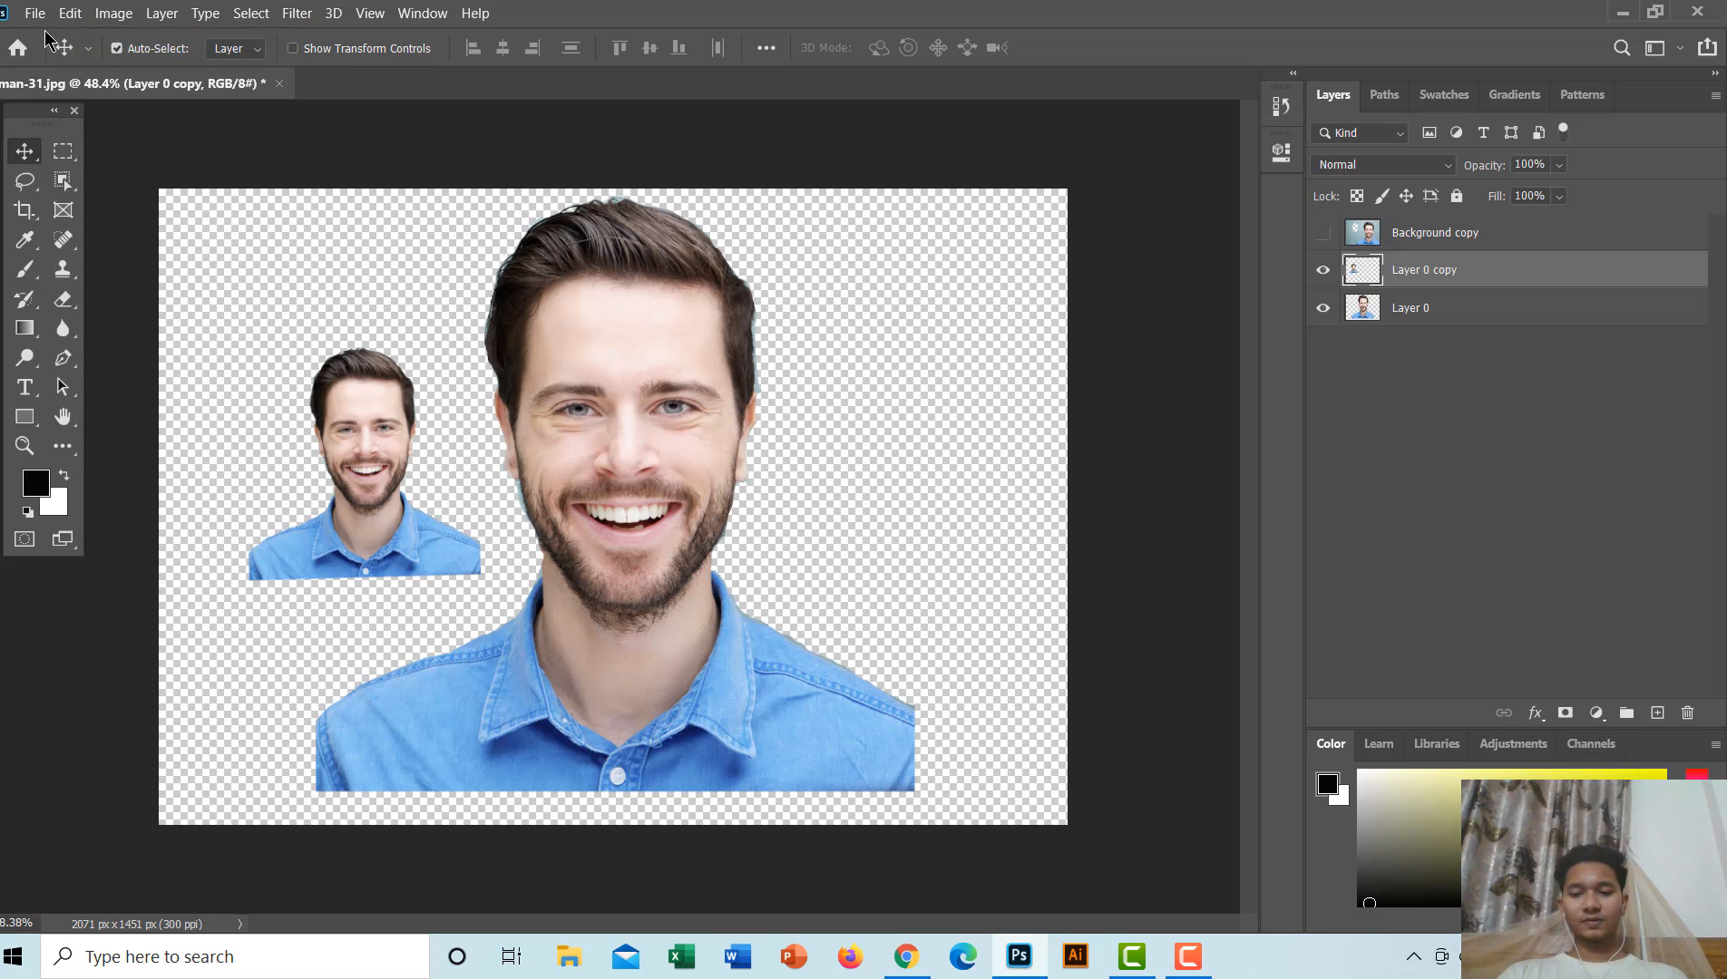
click(26, 184)
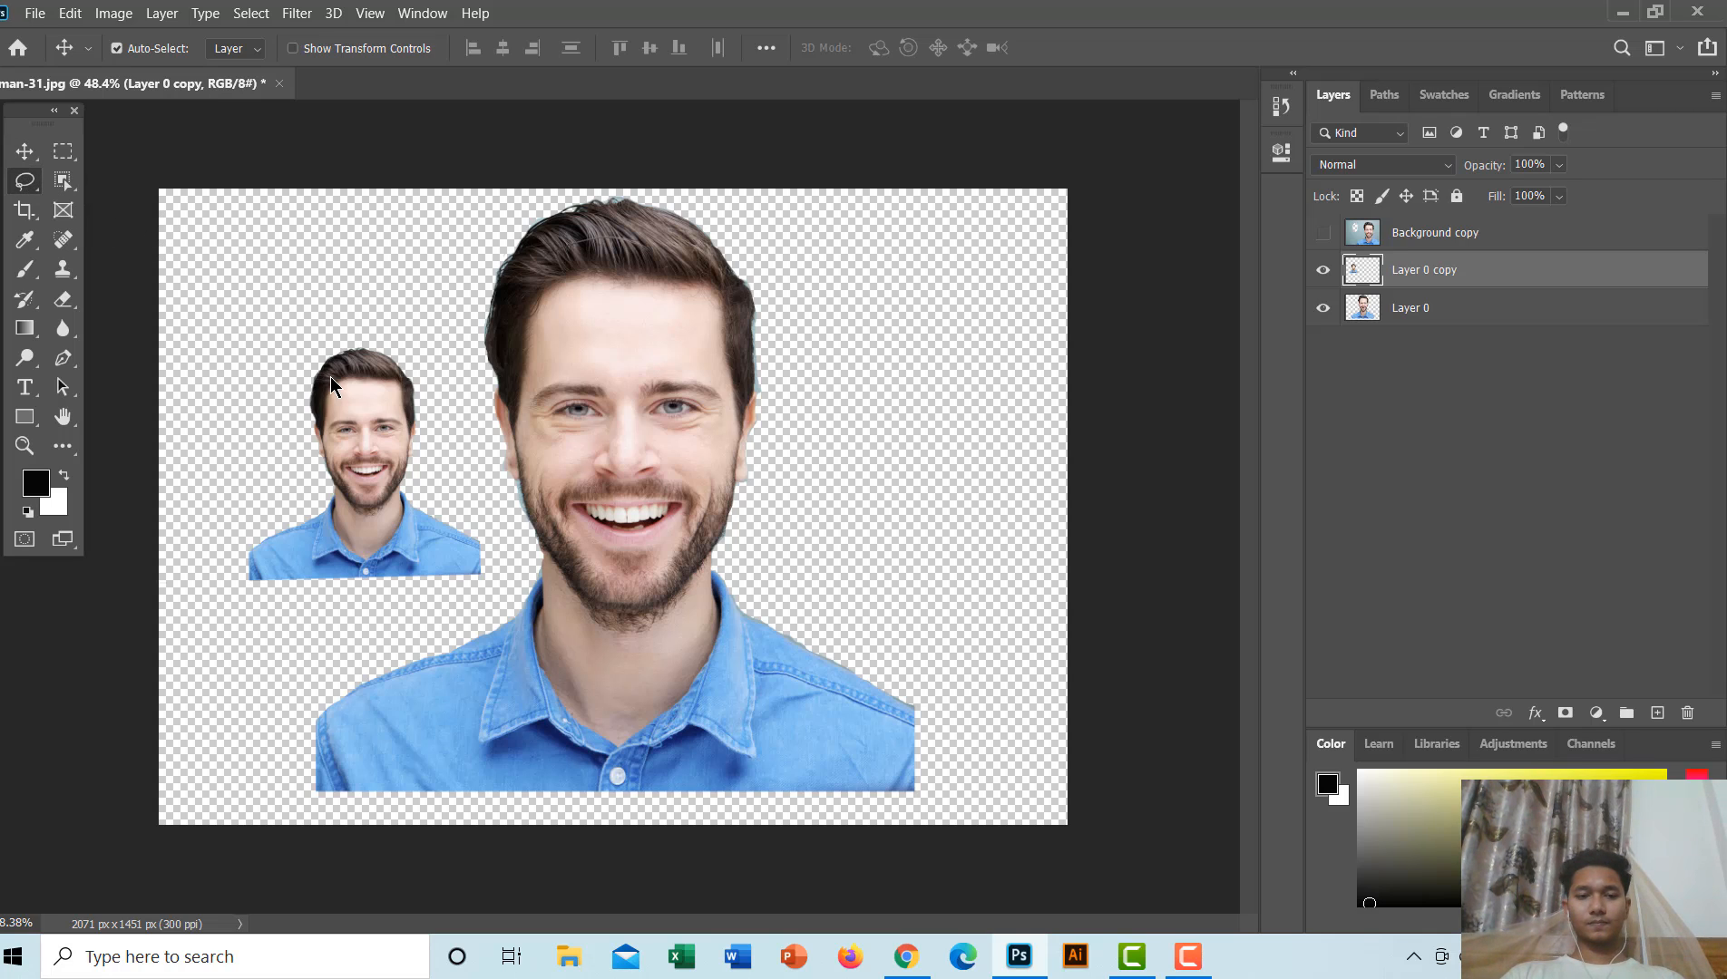
Step: Create a new document named 3 at 3100 x 2000 pixels and 400 pixels/inch with a white background
key(ctrl+n)
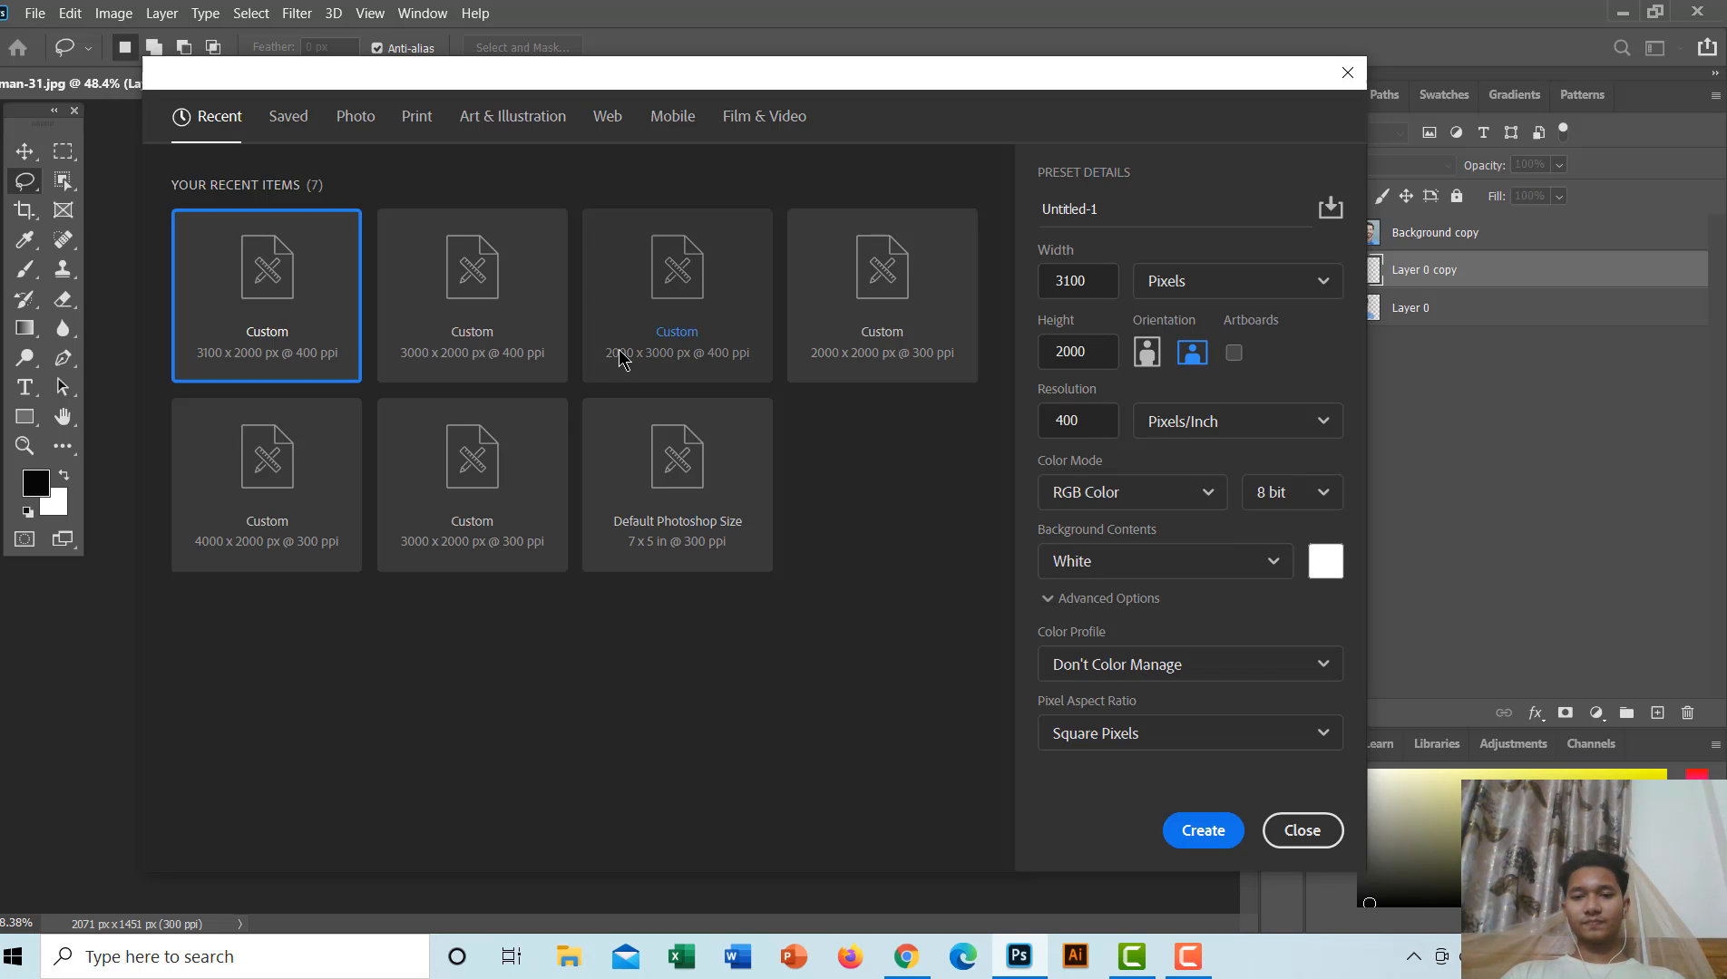
click(1099, 208)
key(BackSpace)
key(BackSpace)
key(BackSpace)
key(BackSpace)
key(BackSpace)
key(BackSpace)
key(BackSpace)
key(BackSpace)
key(BackSpace)
key(BackSpace)
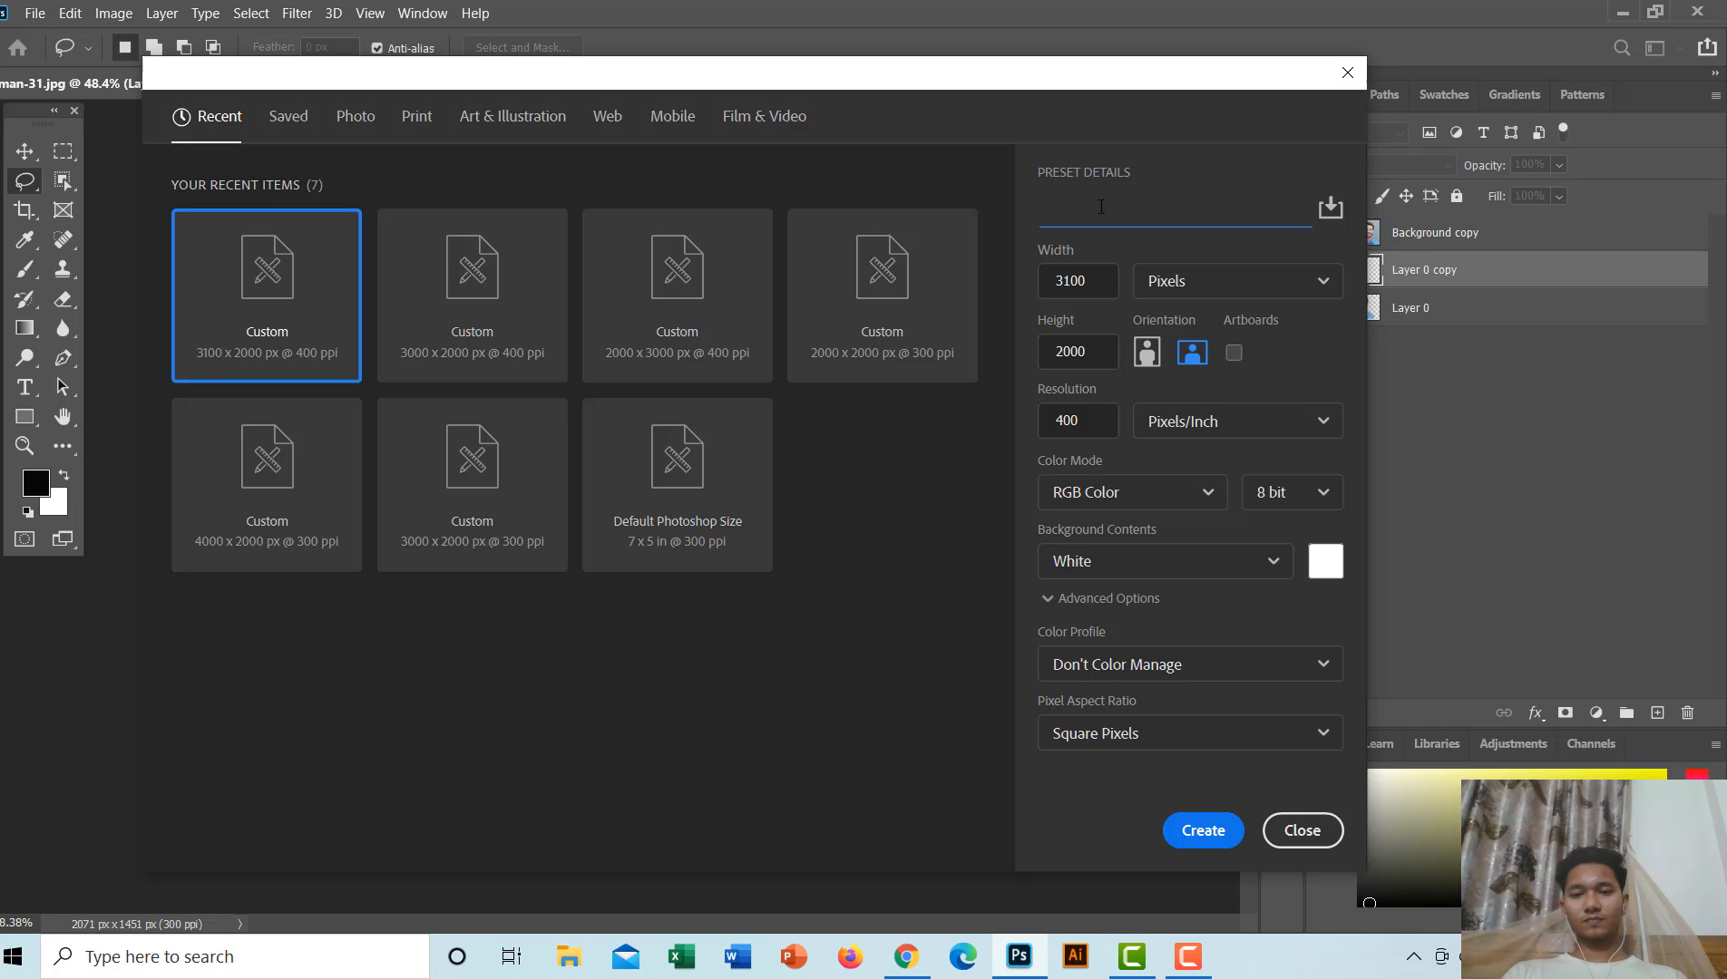
text(3)
click(1197, 833)
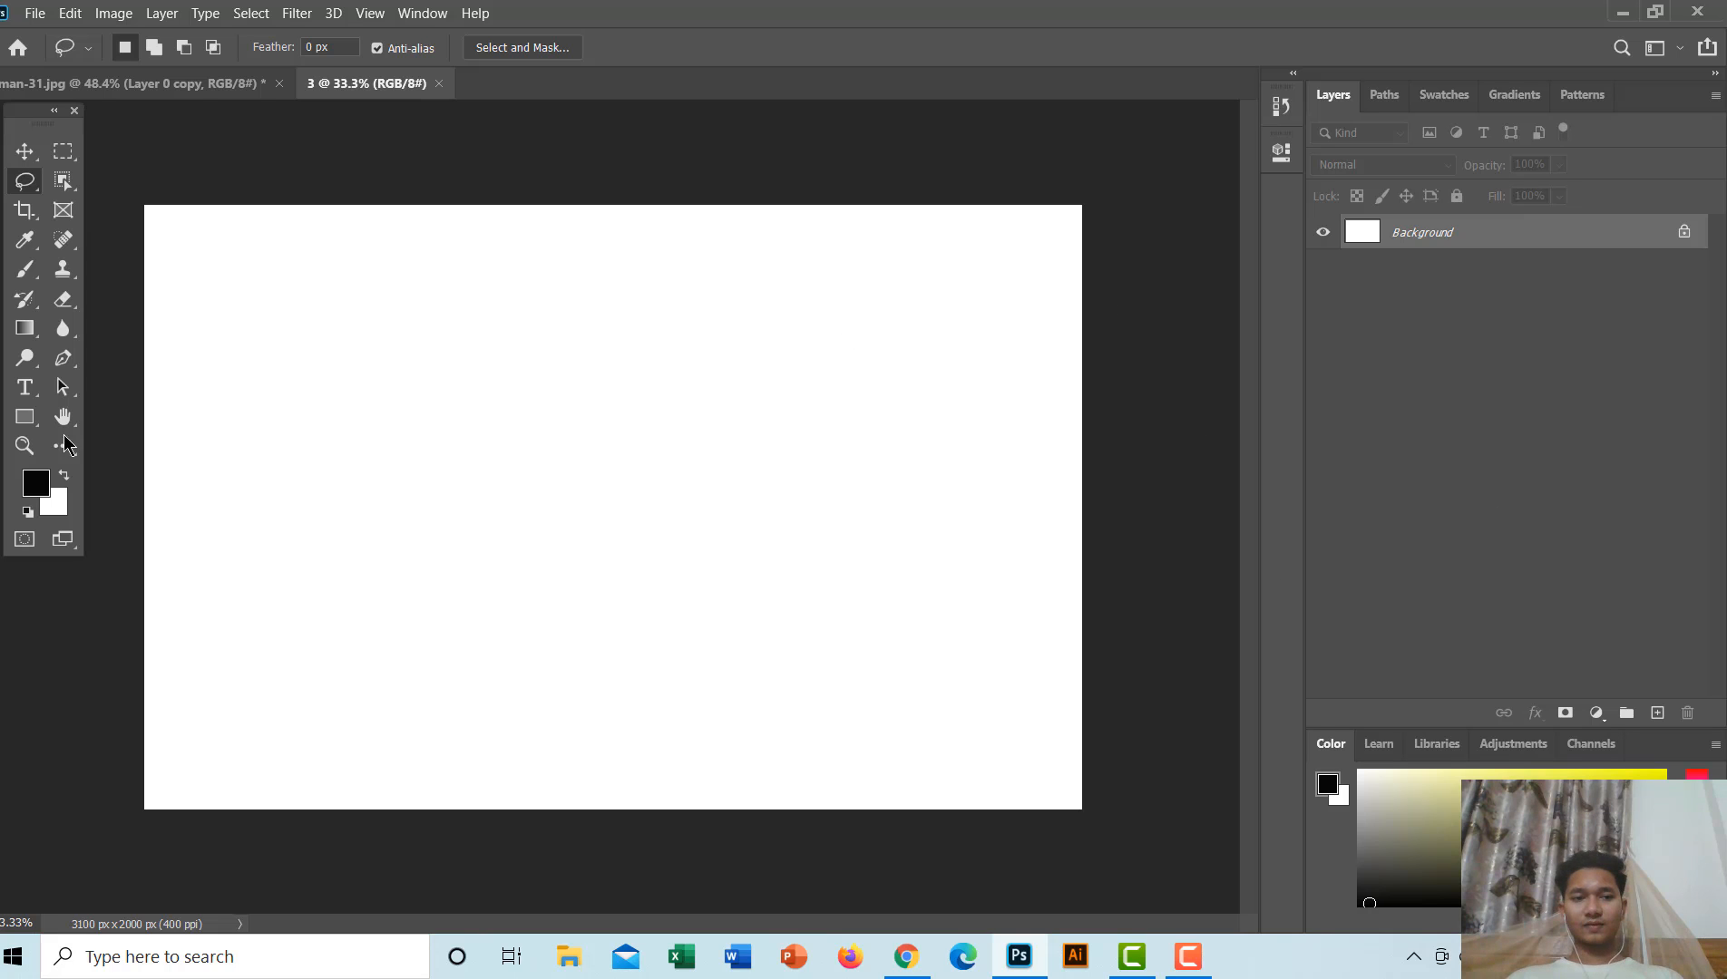
click(147, 91)
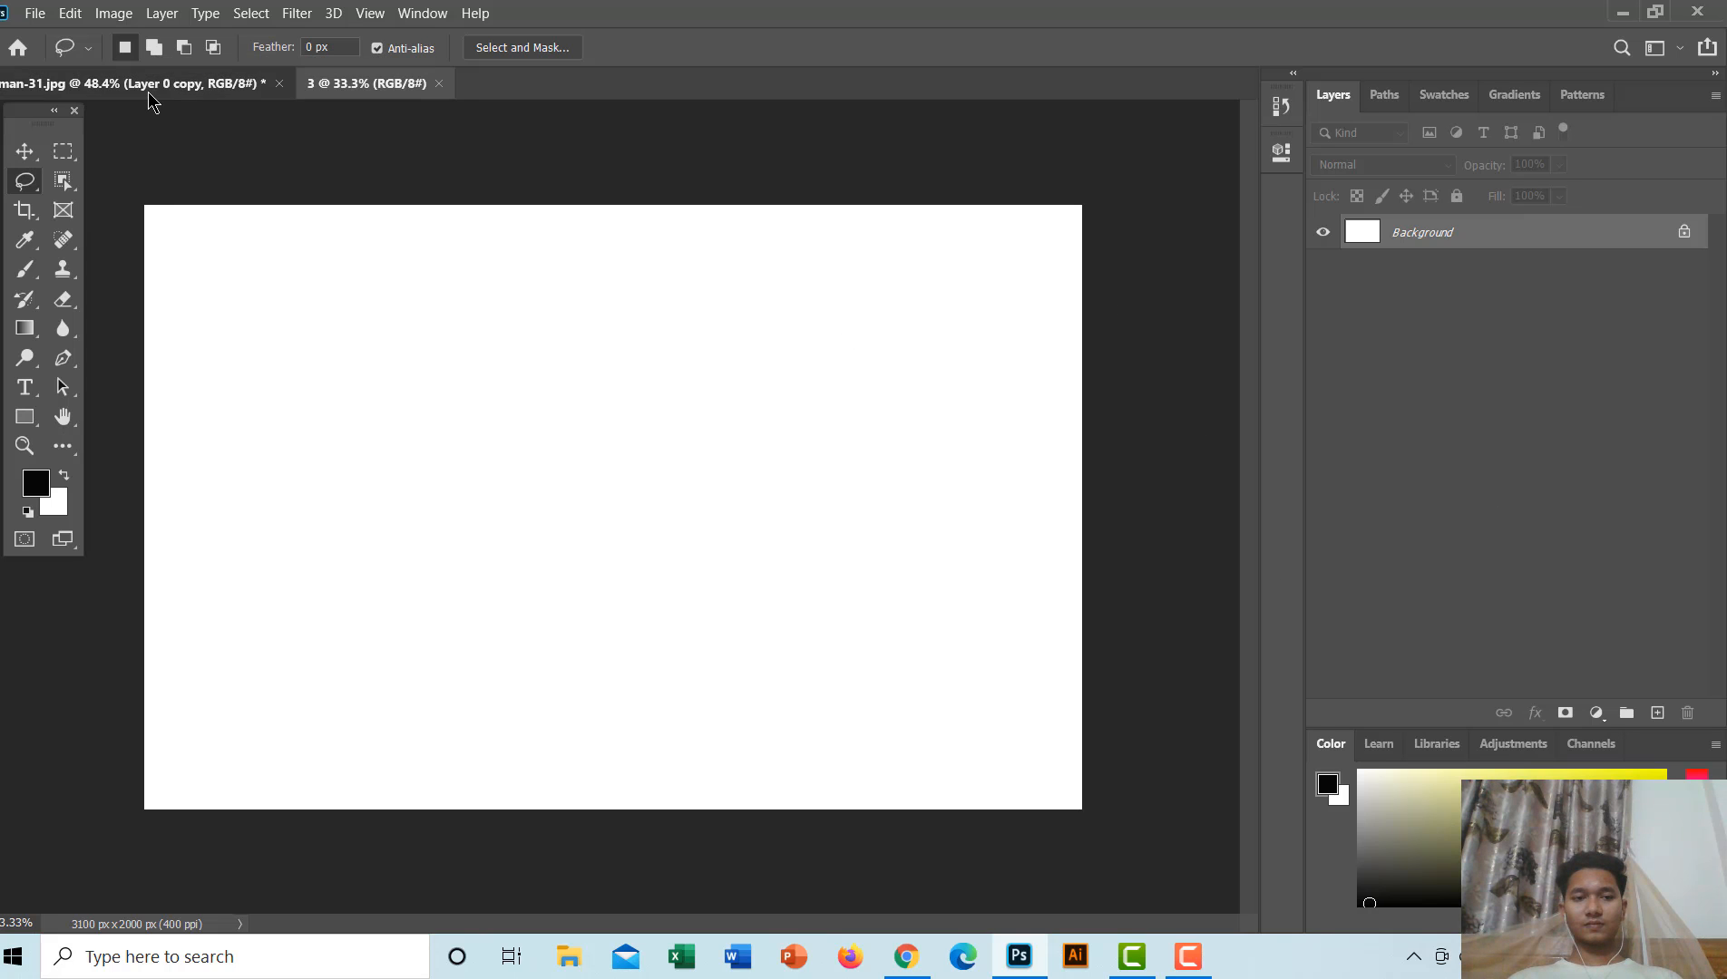
click(359, 87)
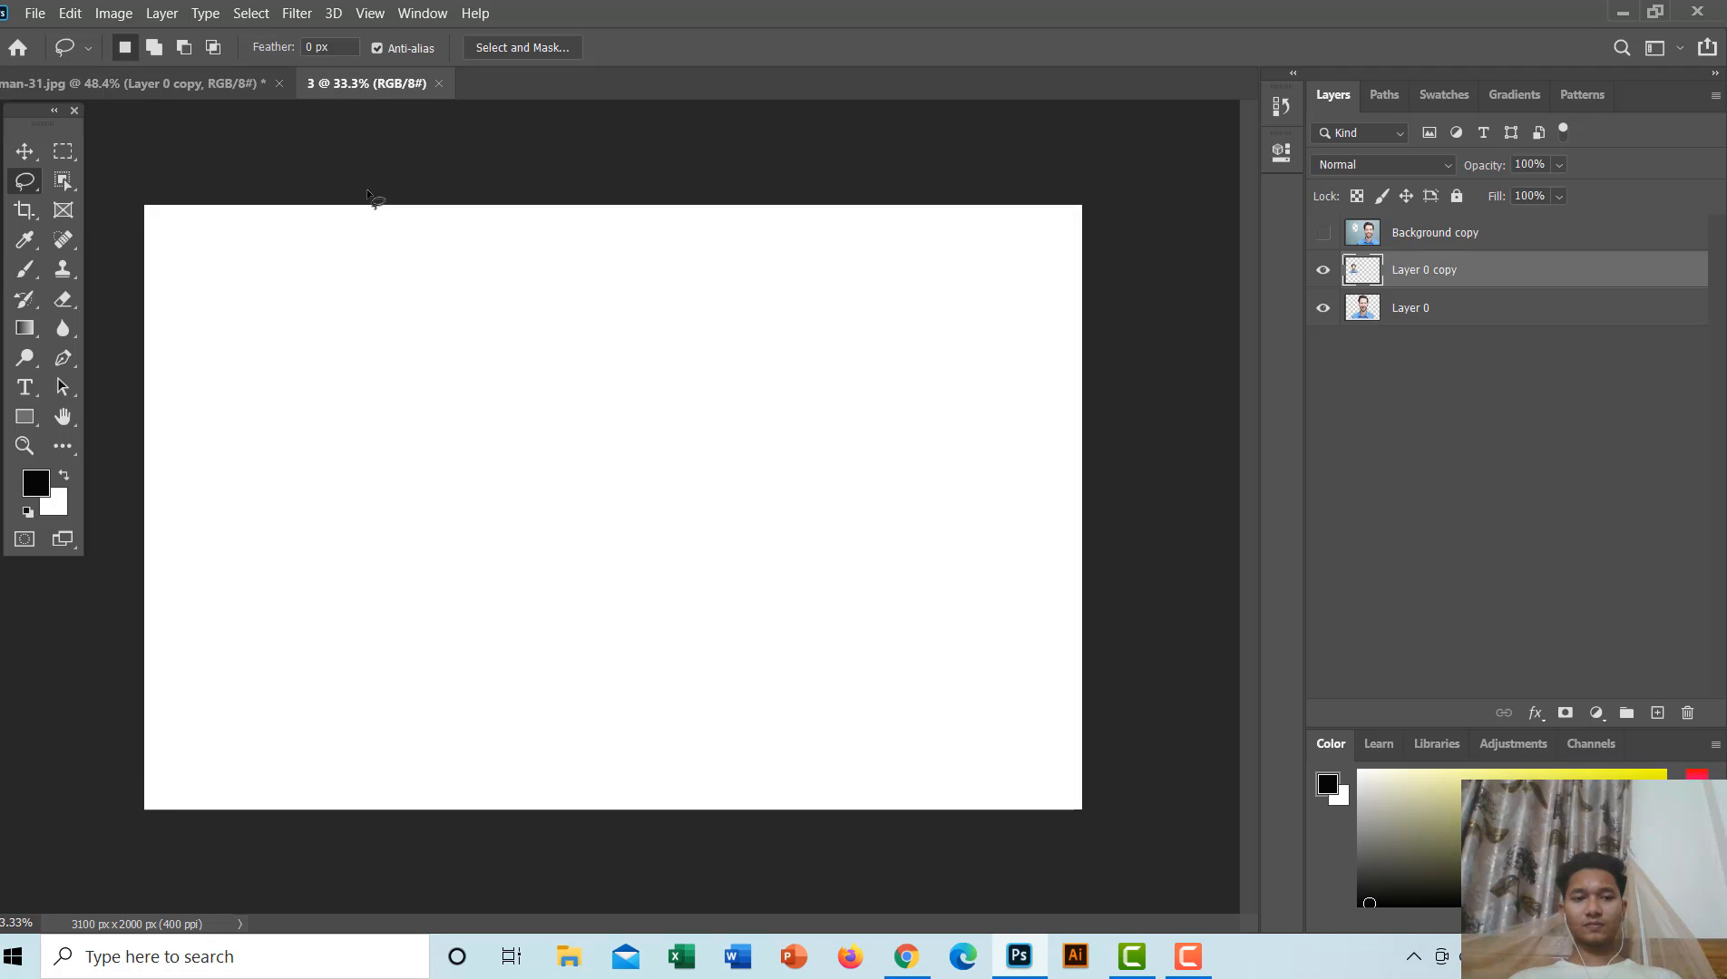
click(25, 150)
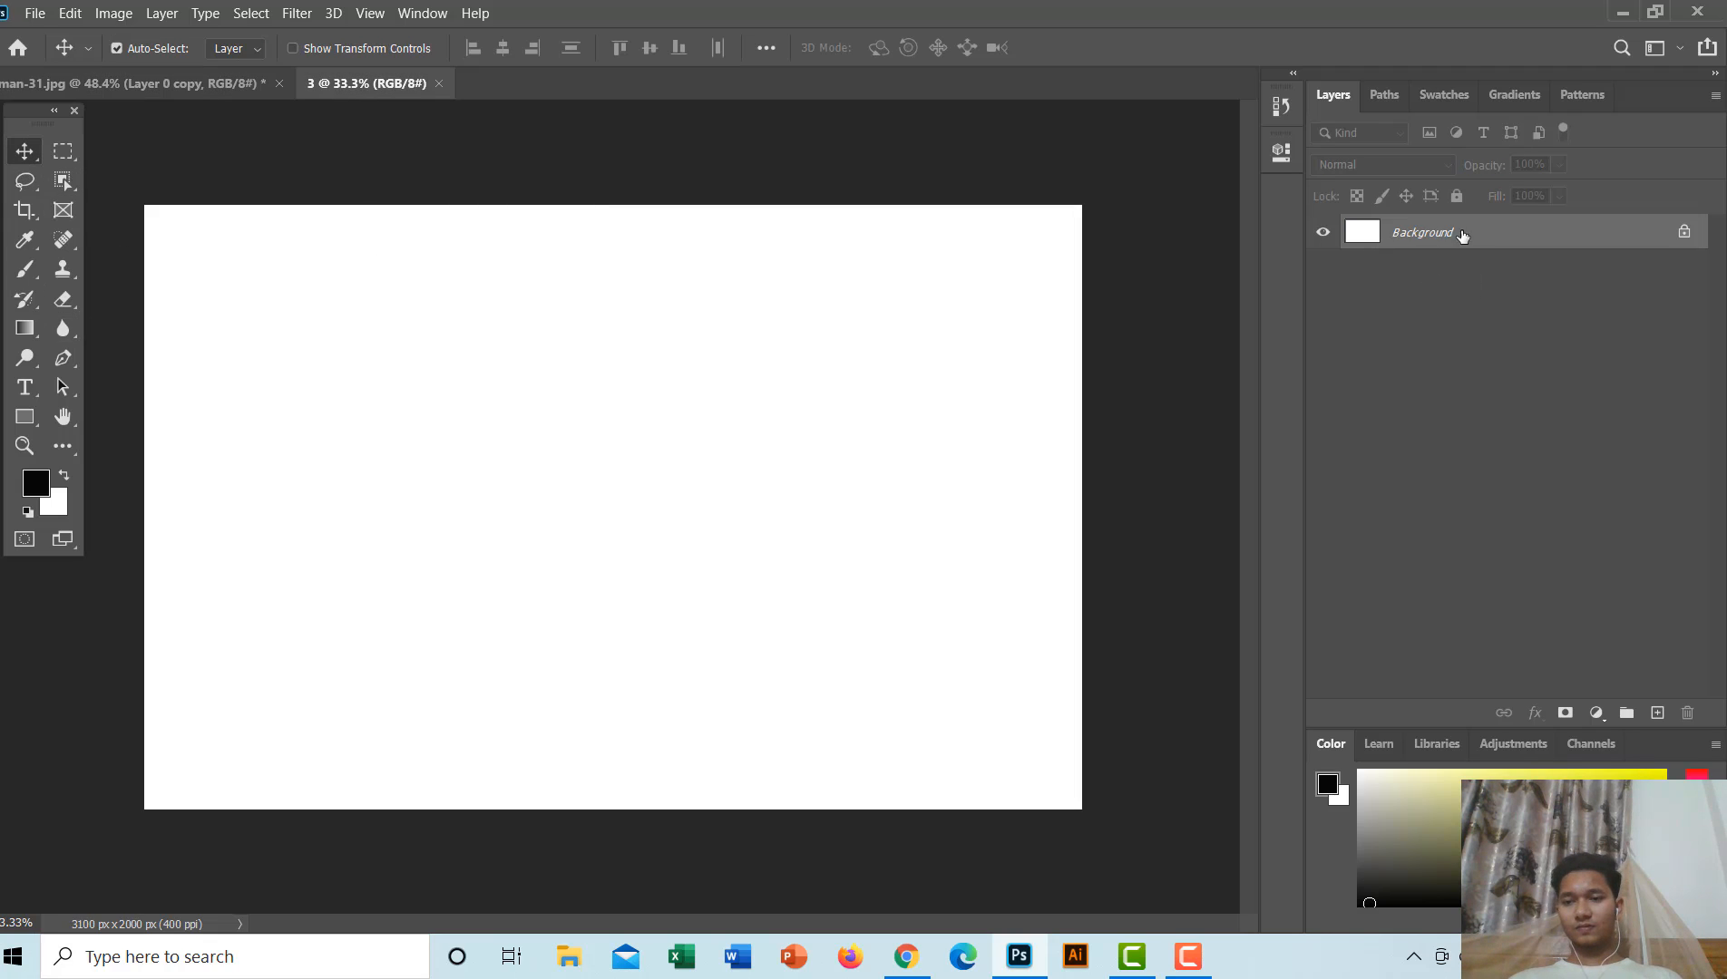
Step: Add a new blank layer above the Background and hide the Background layer
click(1658, 714)
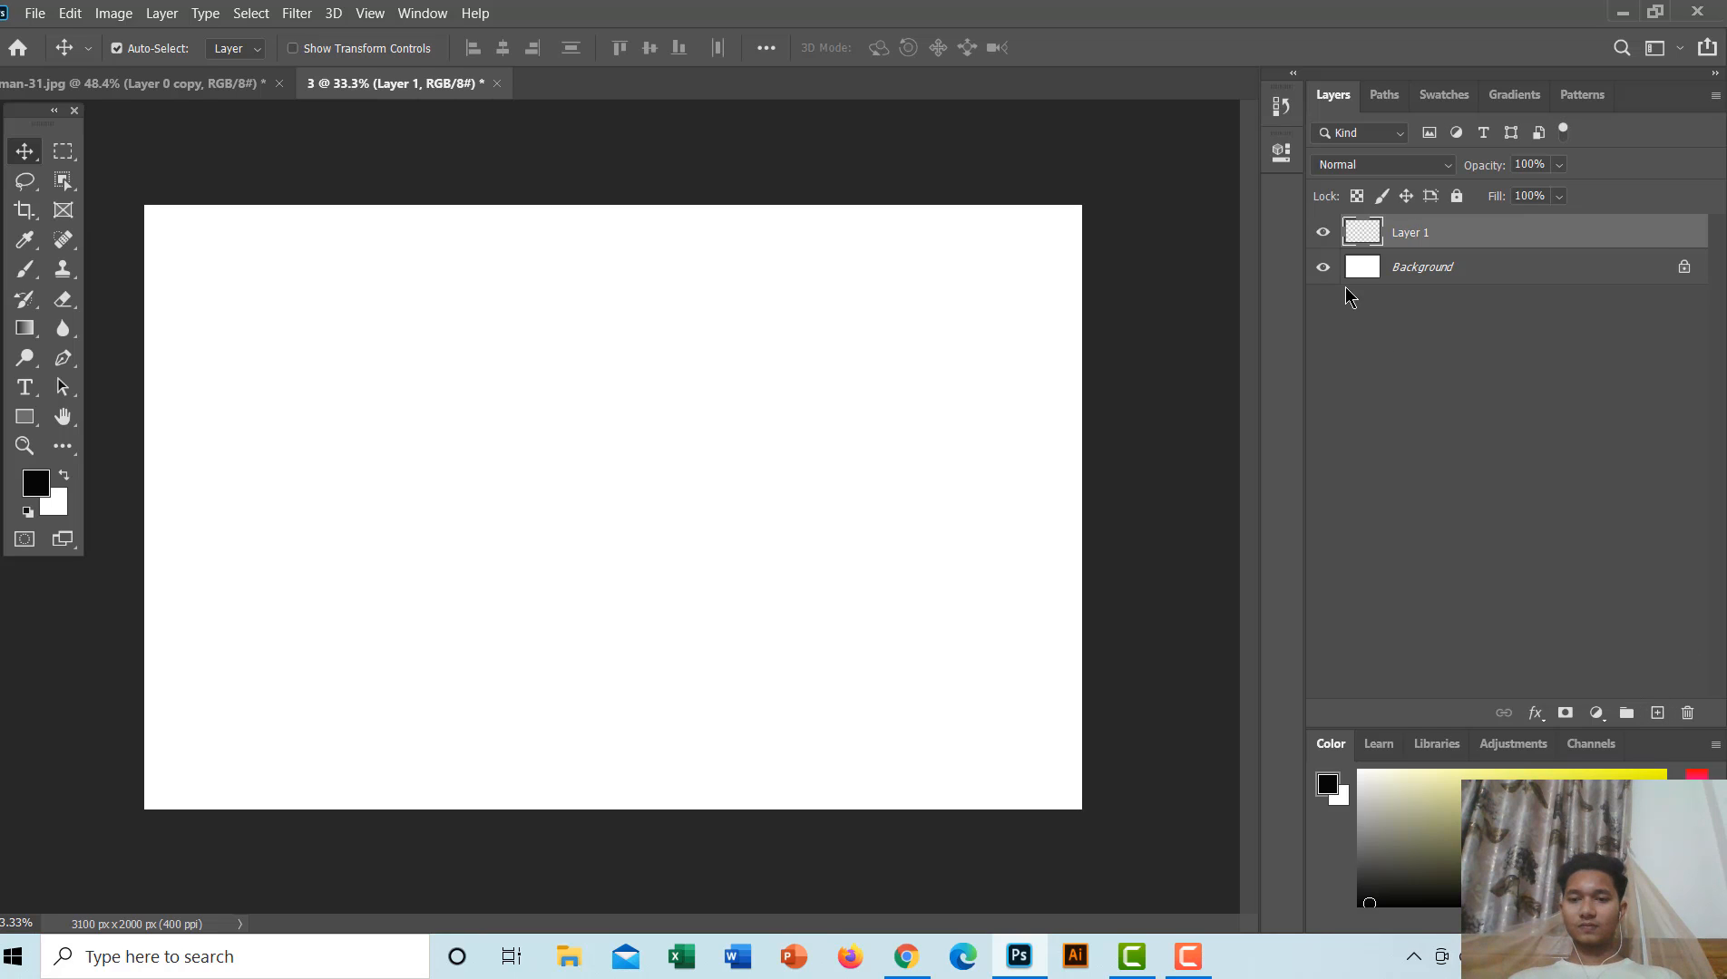
click(1324, 270)
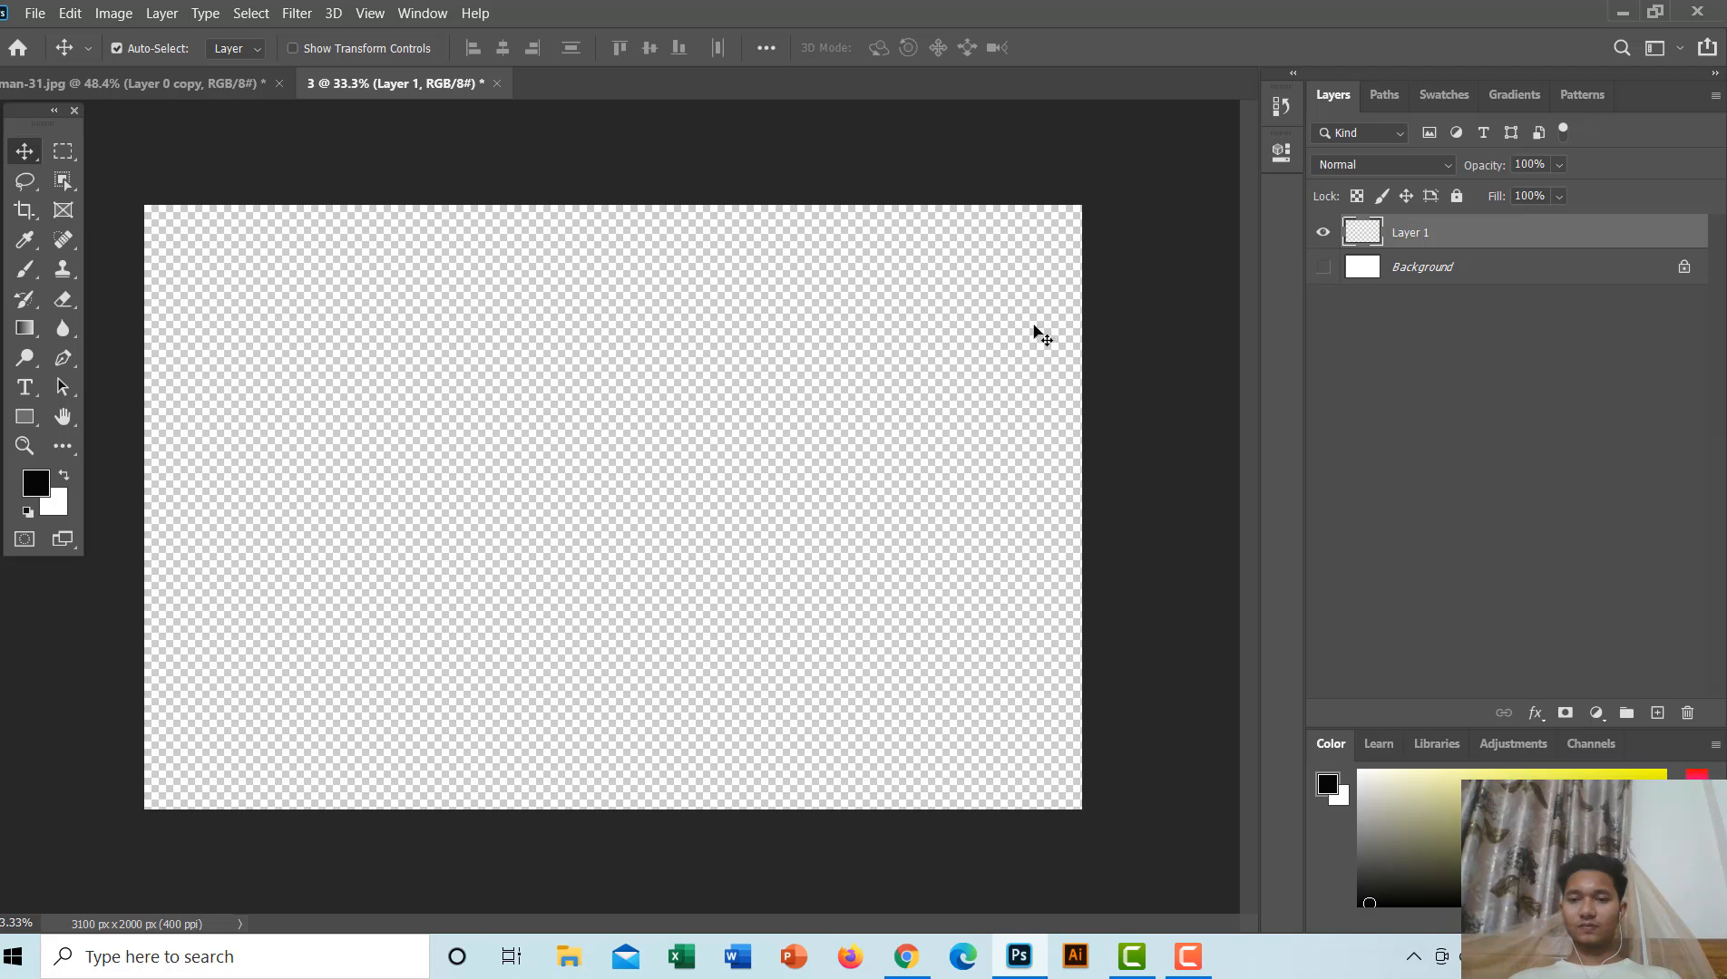
click(1325, 268)
click(1324, 270)
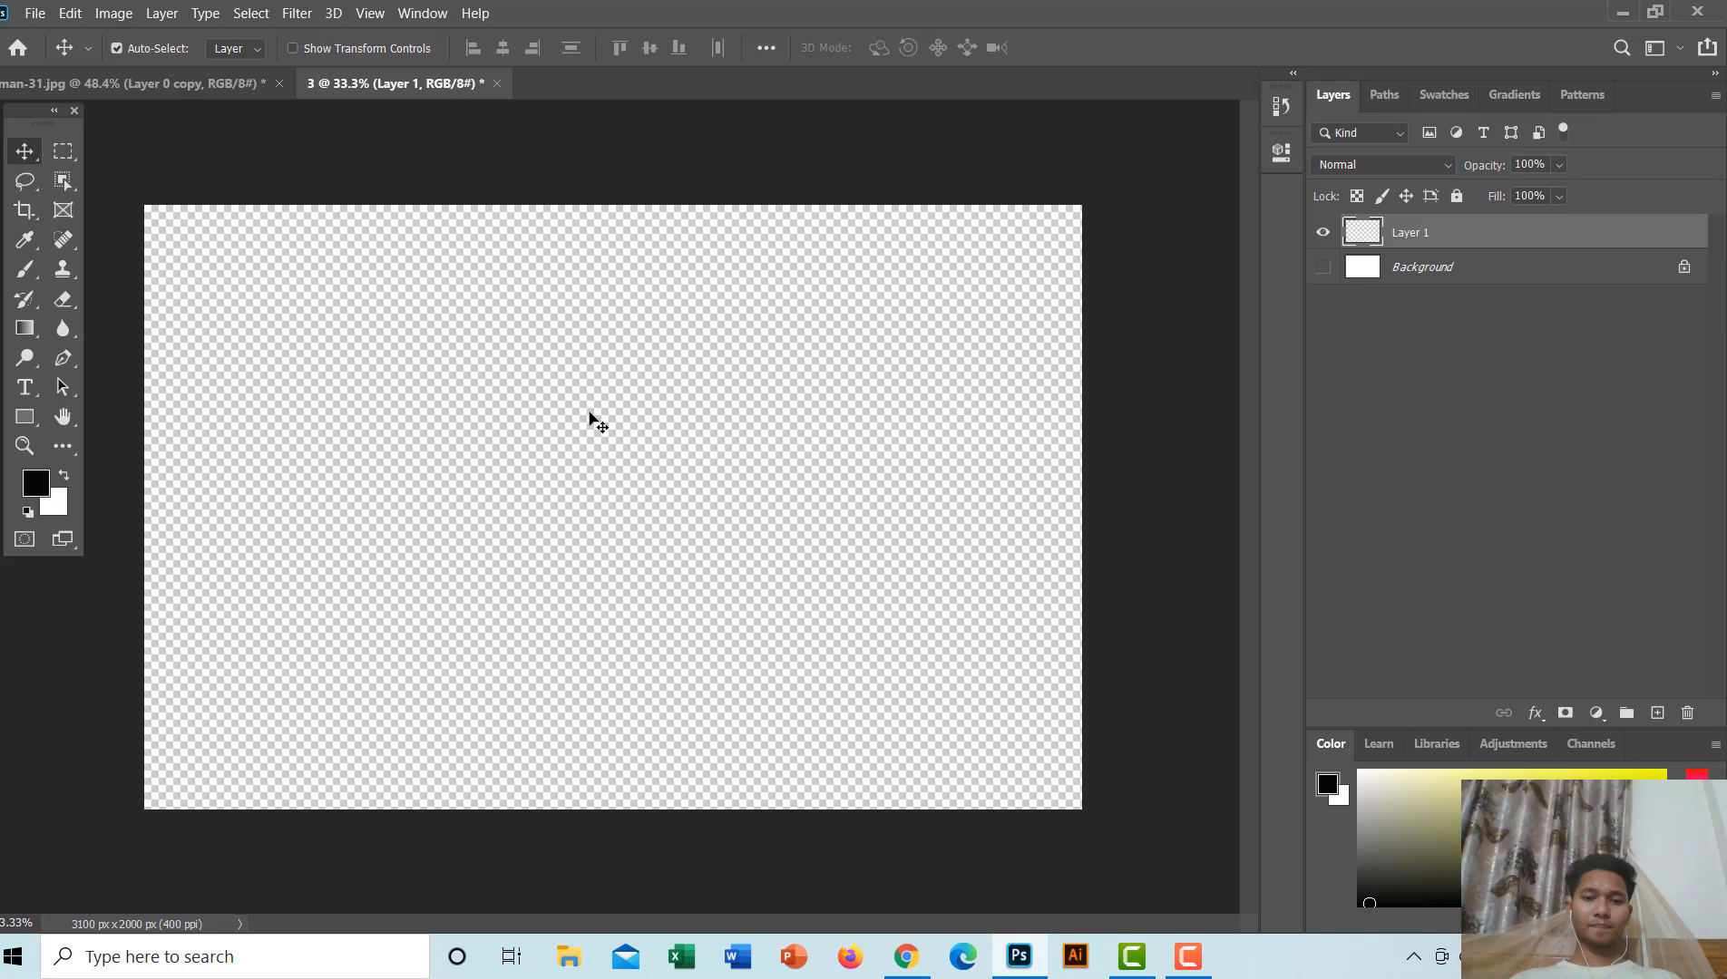
Step: Select the whole canvas with the Rectangular Marquee, fill Layer 1 with the black foreground color, and deselect
click(72, 151)
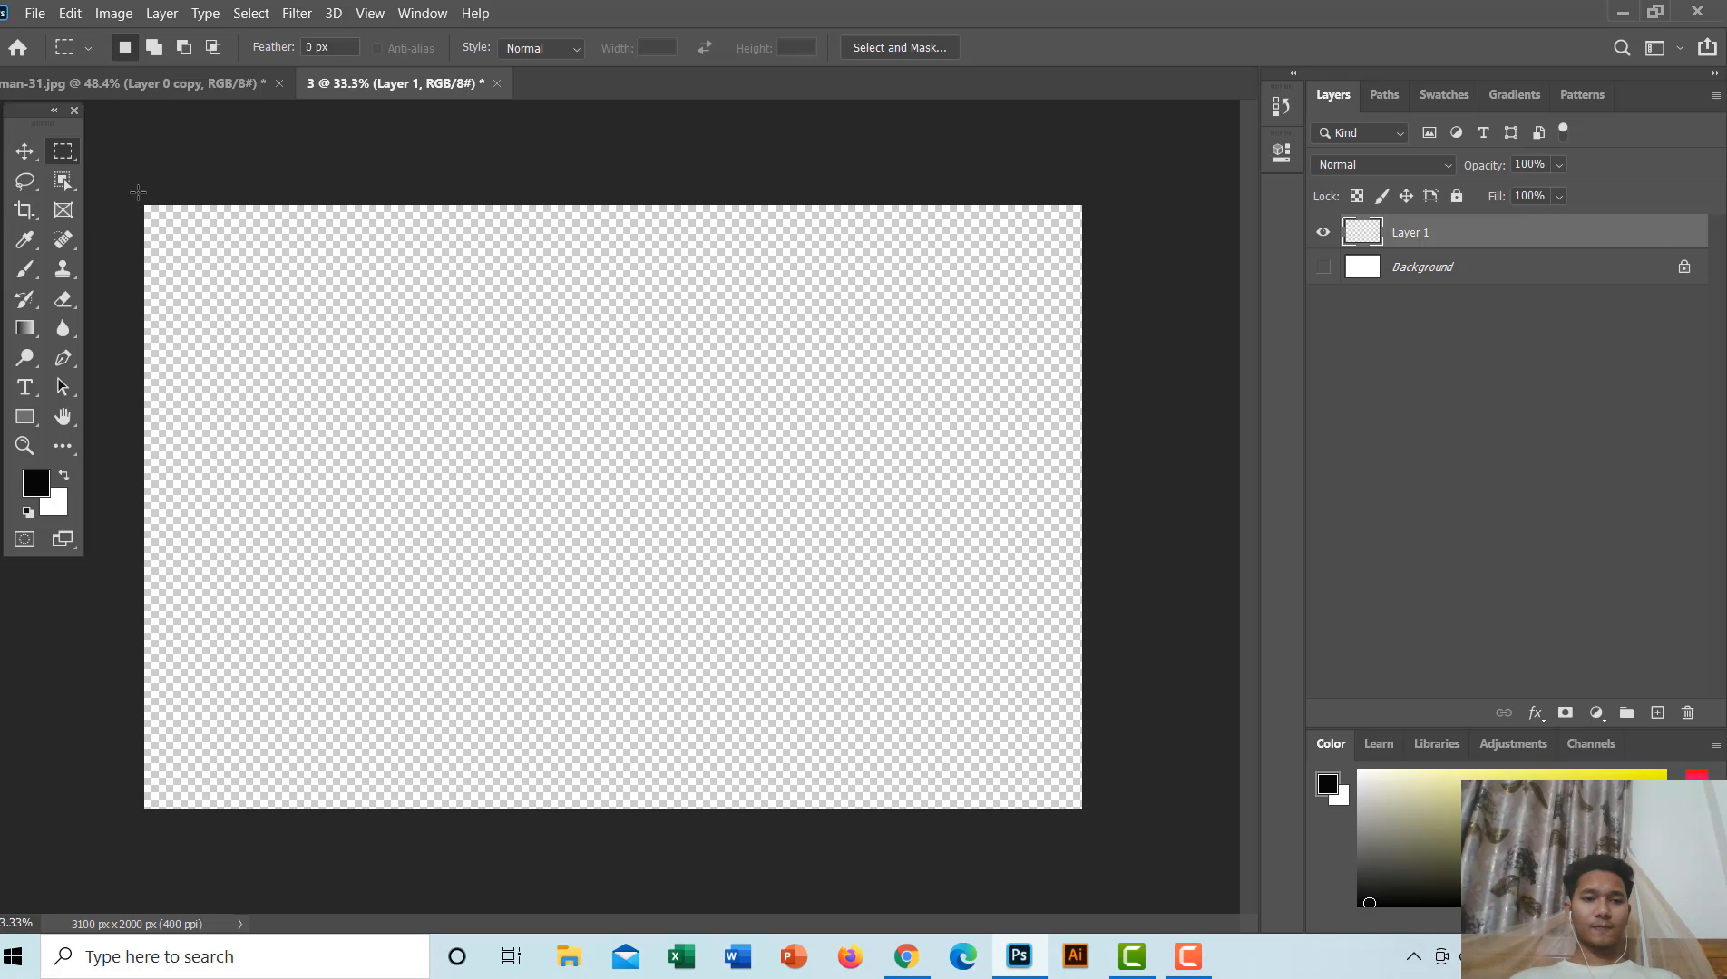
drag(144, 211, 1122, 854)
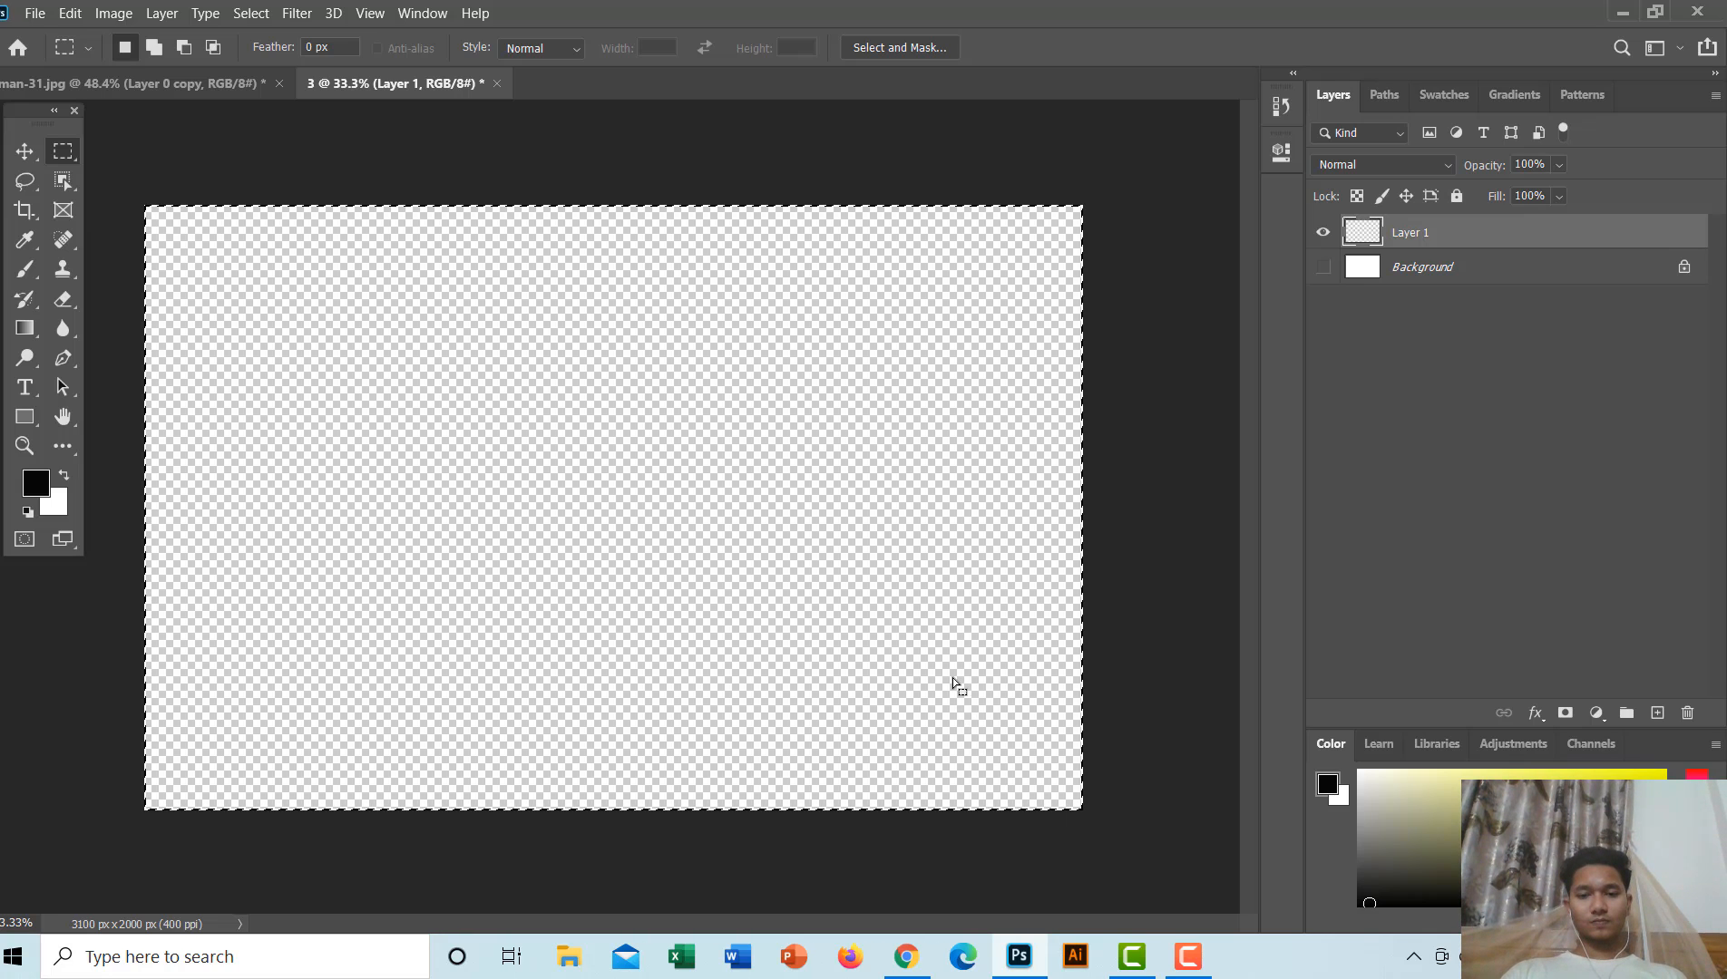
key(alt+BackSpace)
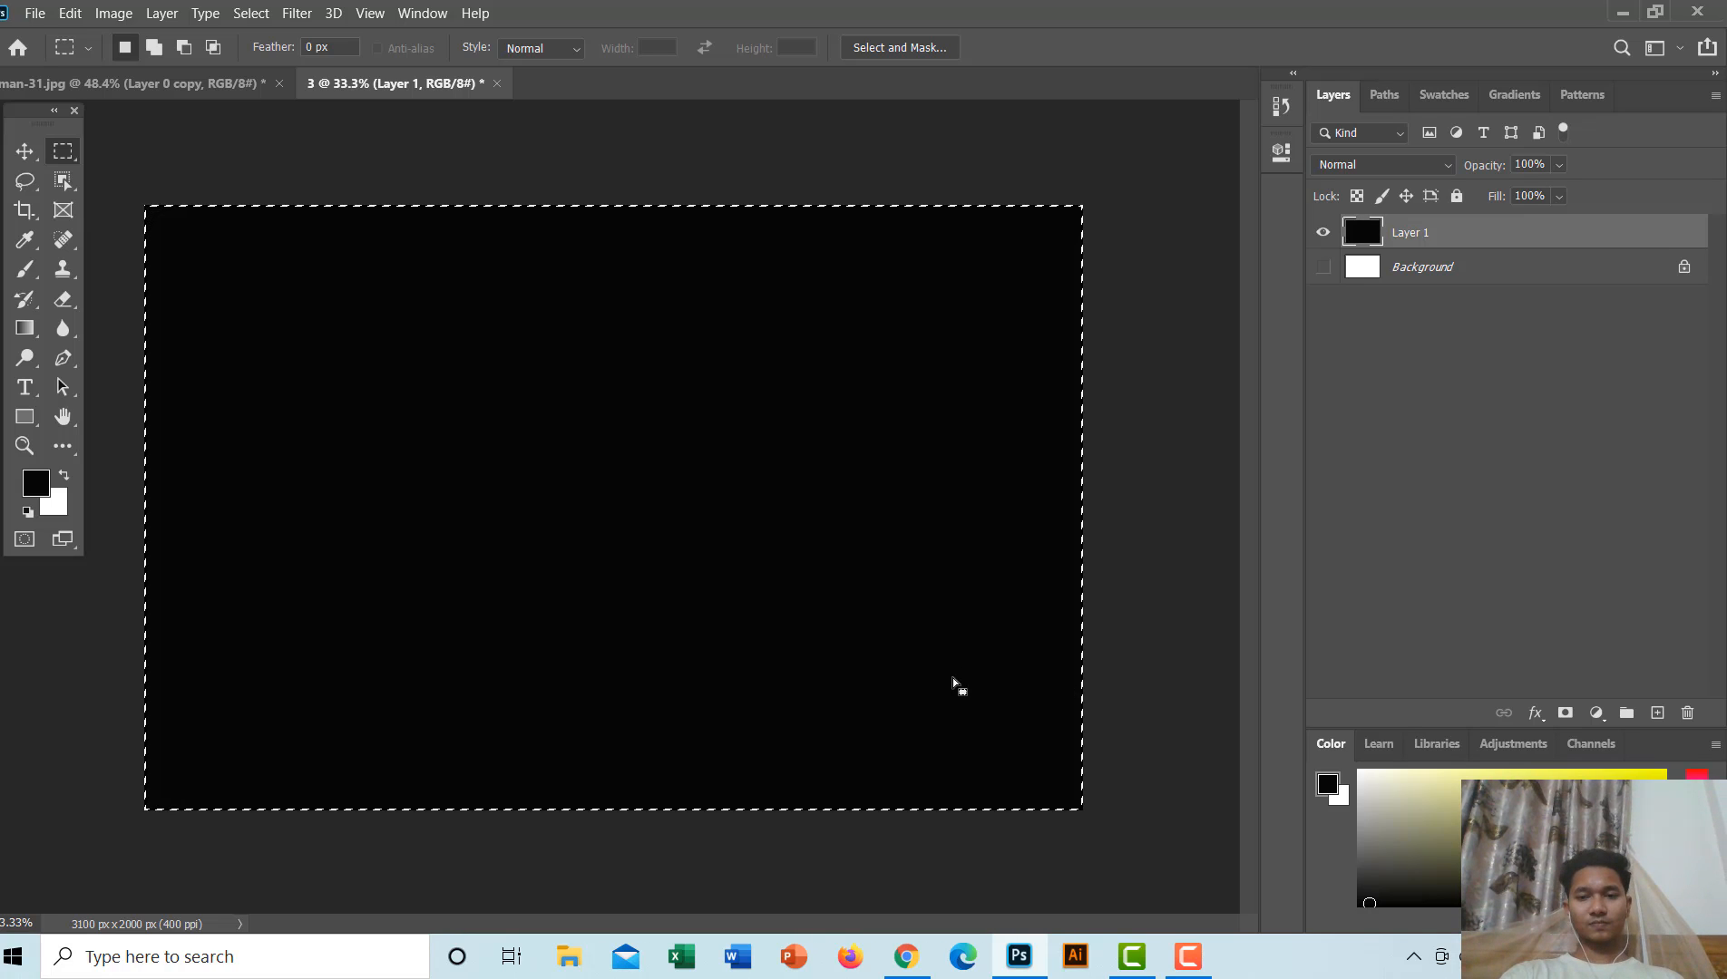
key(ctrl+d)
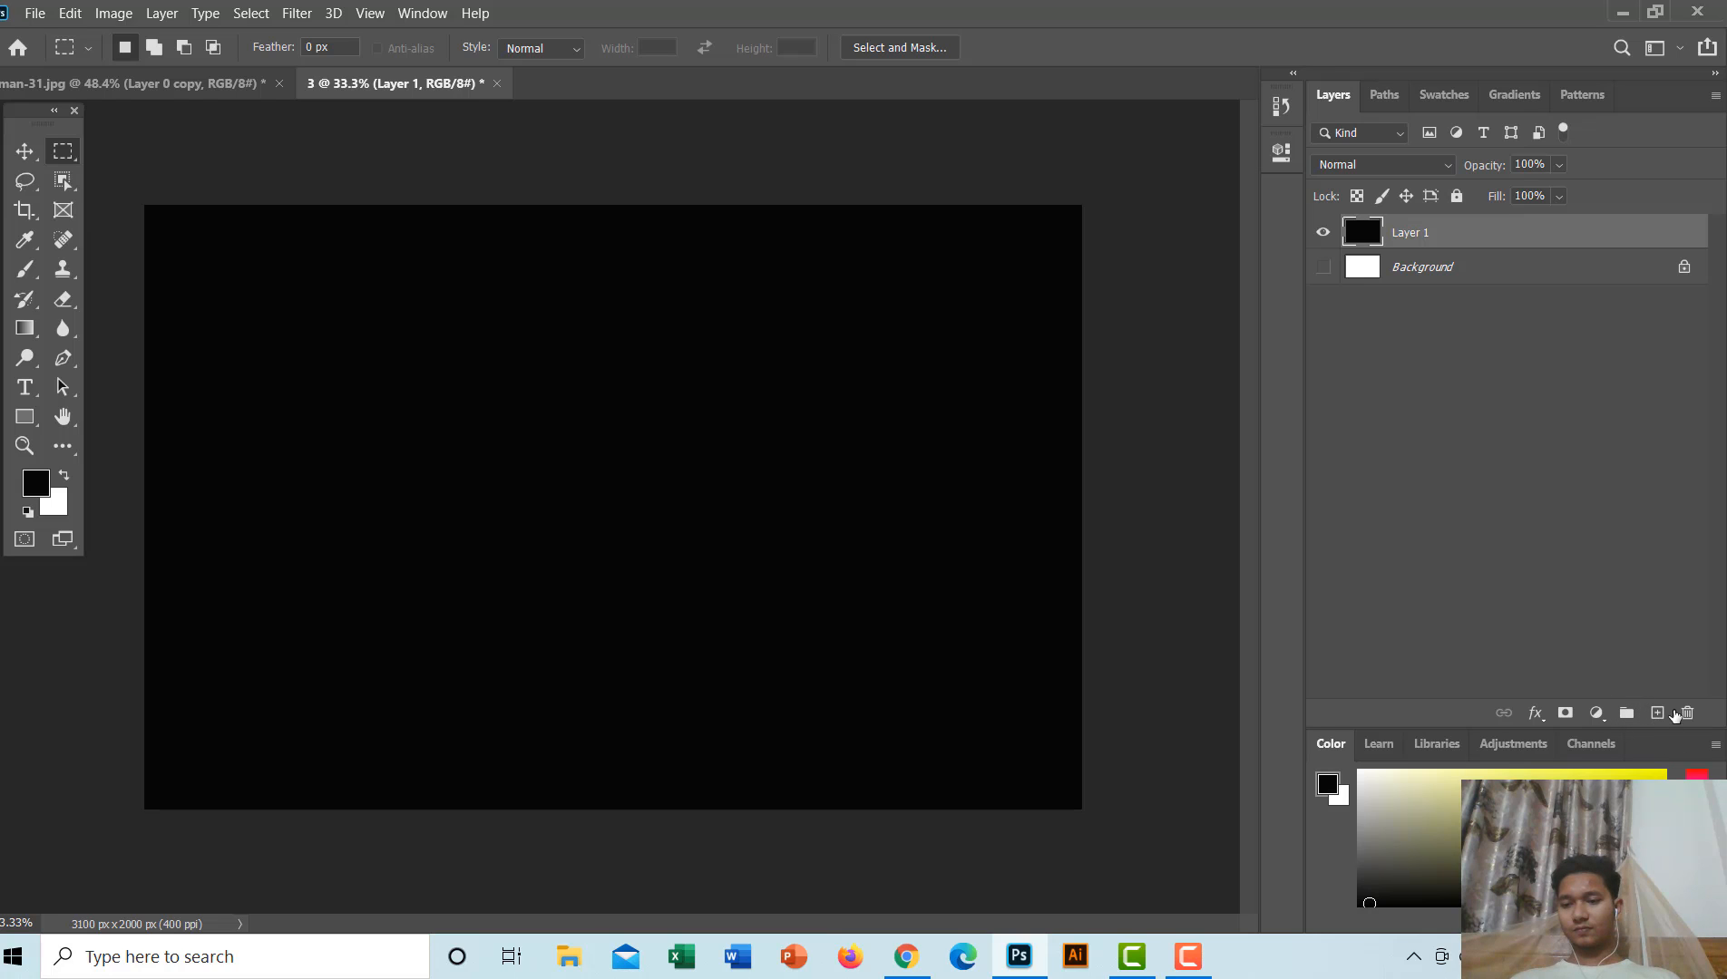
Step: Add another blank layer and group it together with the black Layer 1
click(1658, 713)
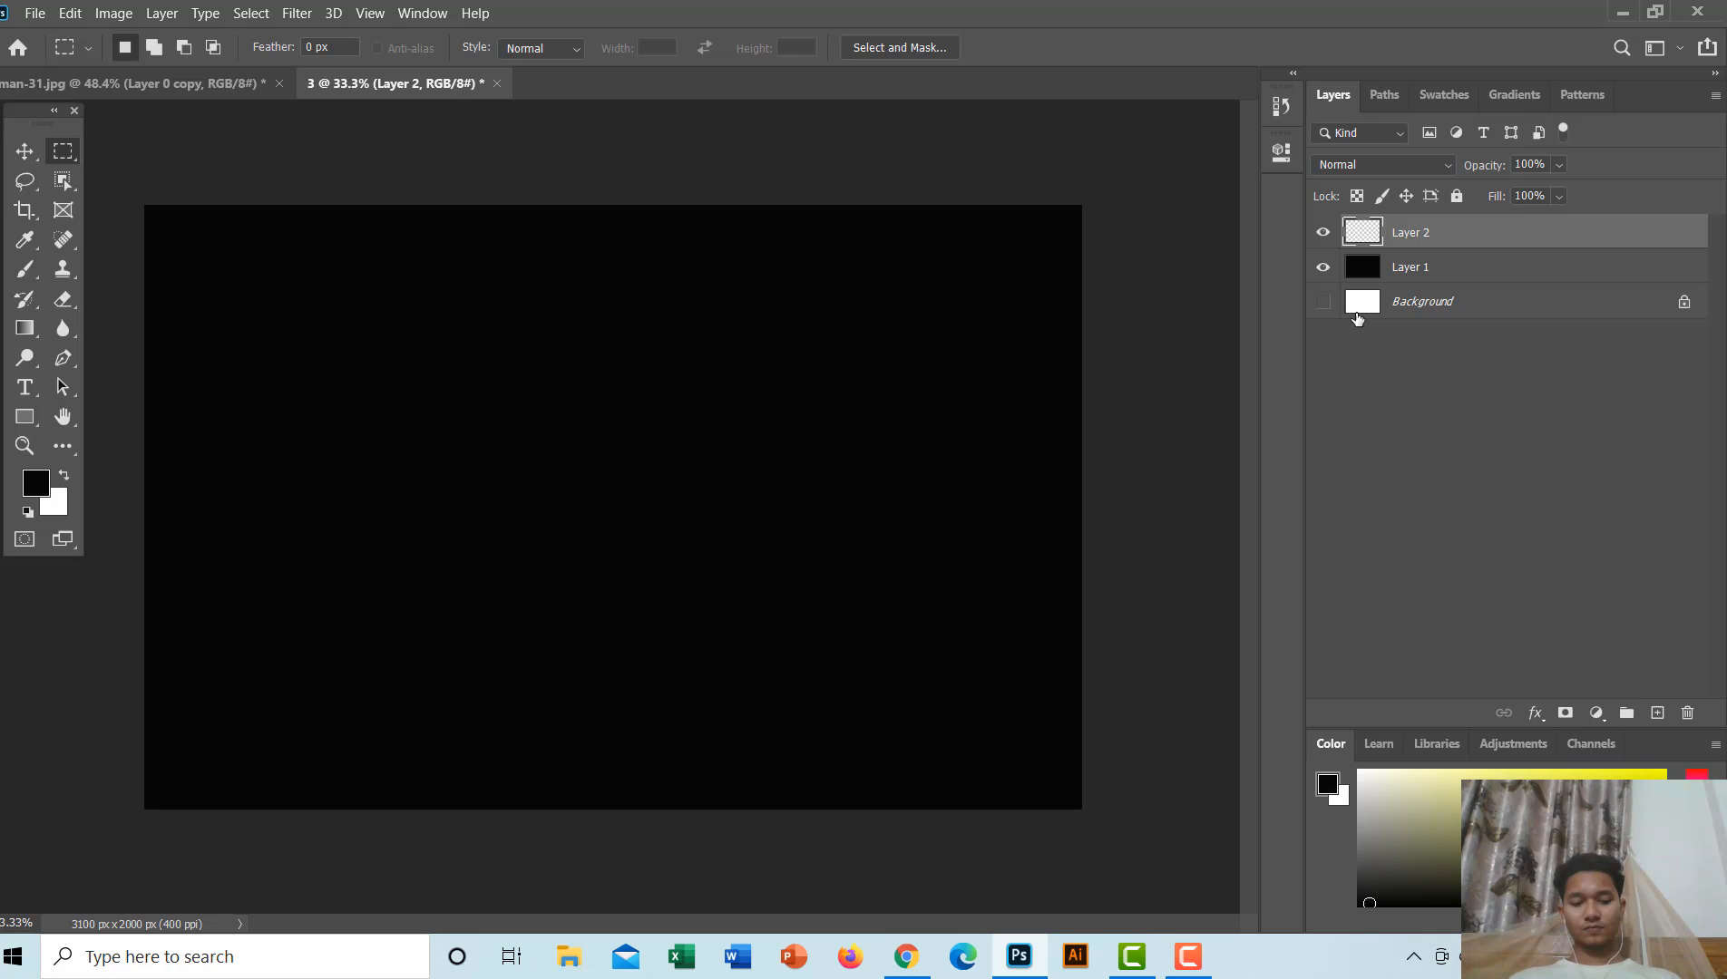
ctrl+click(1458, 271)
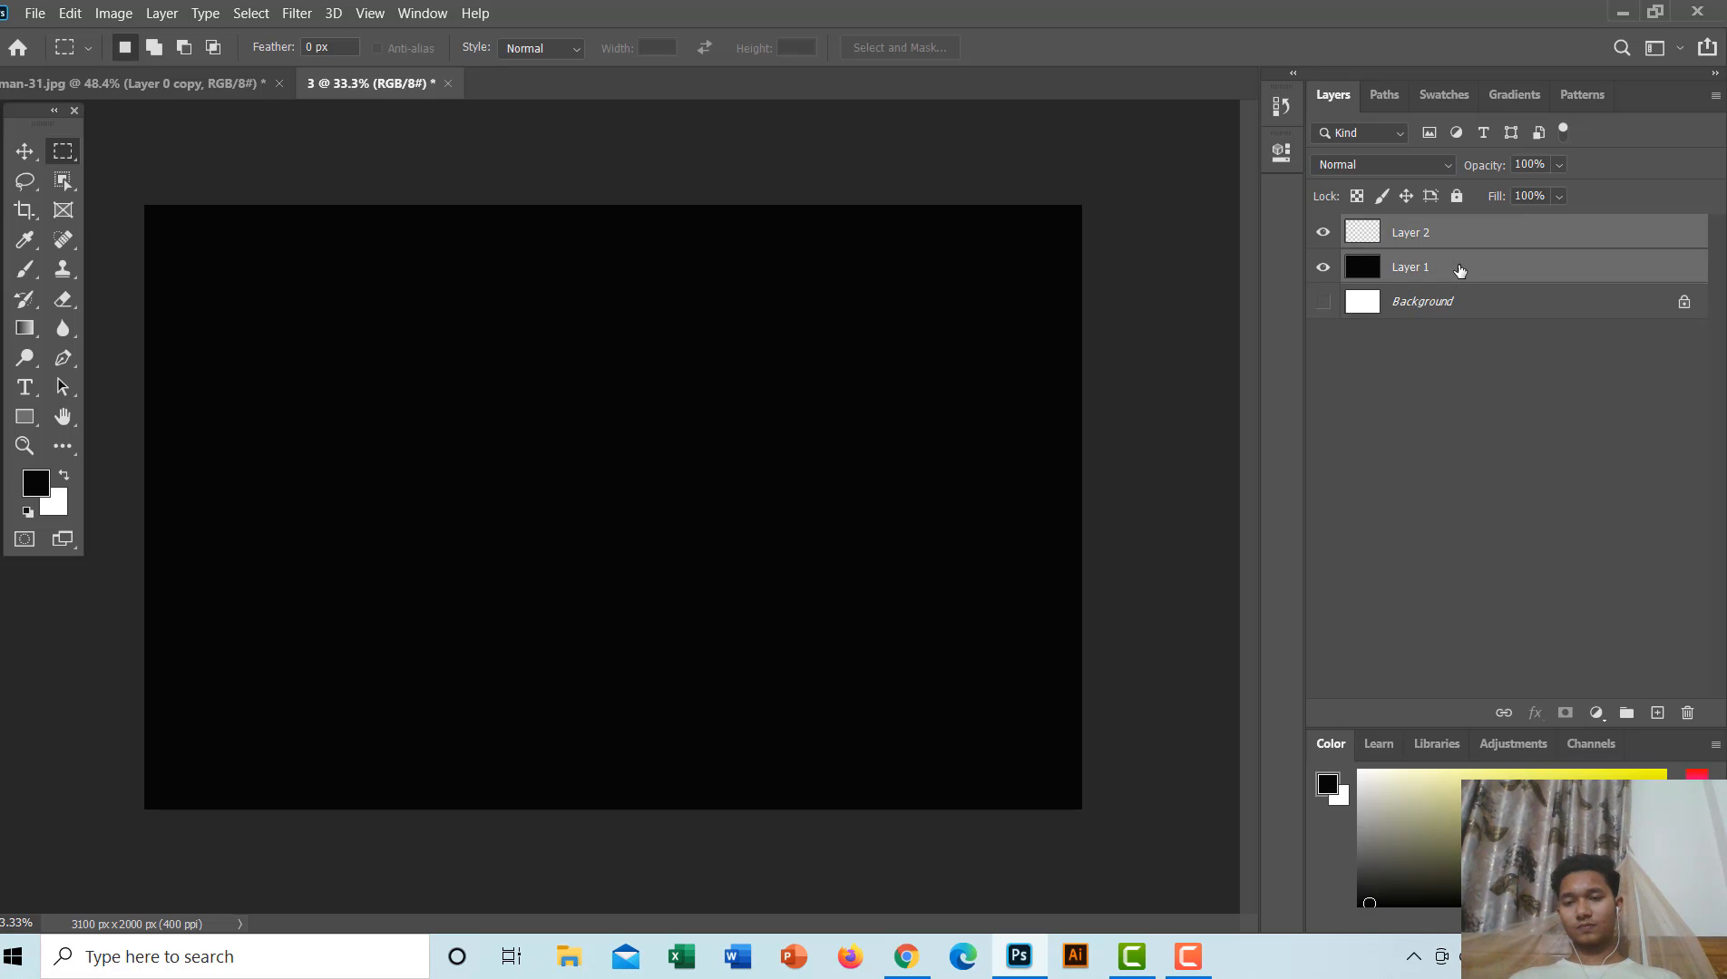
click(1627, 712)
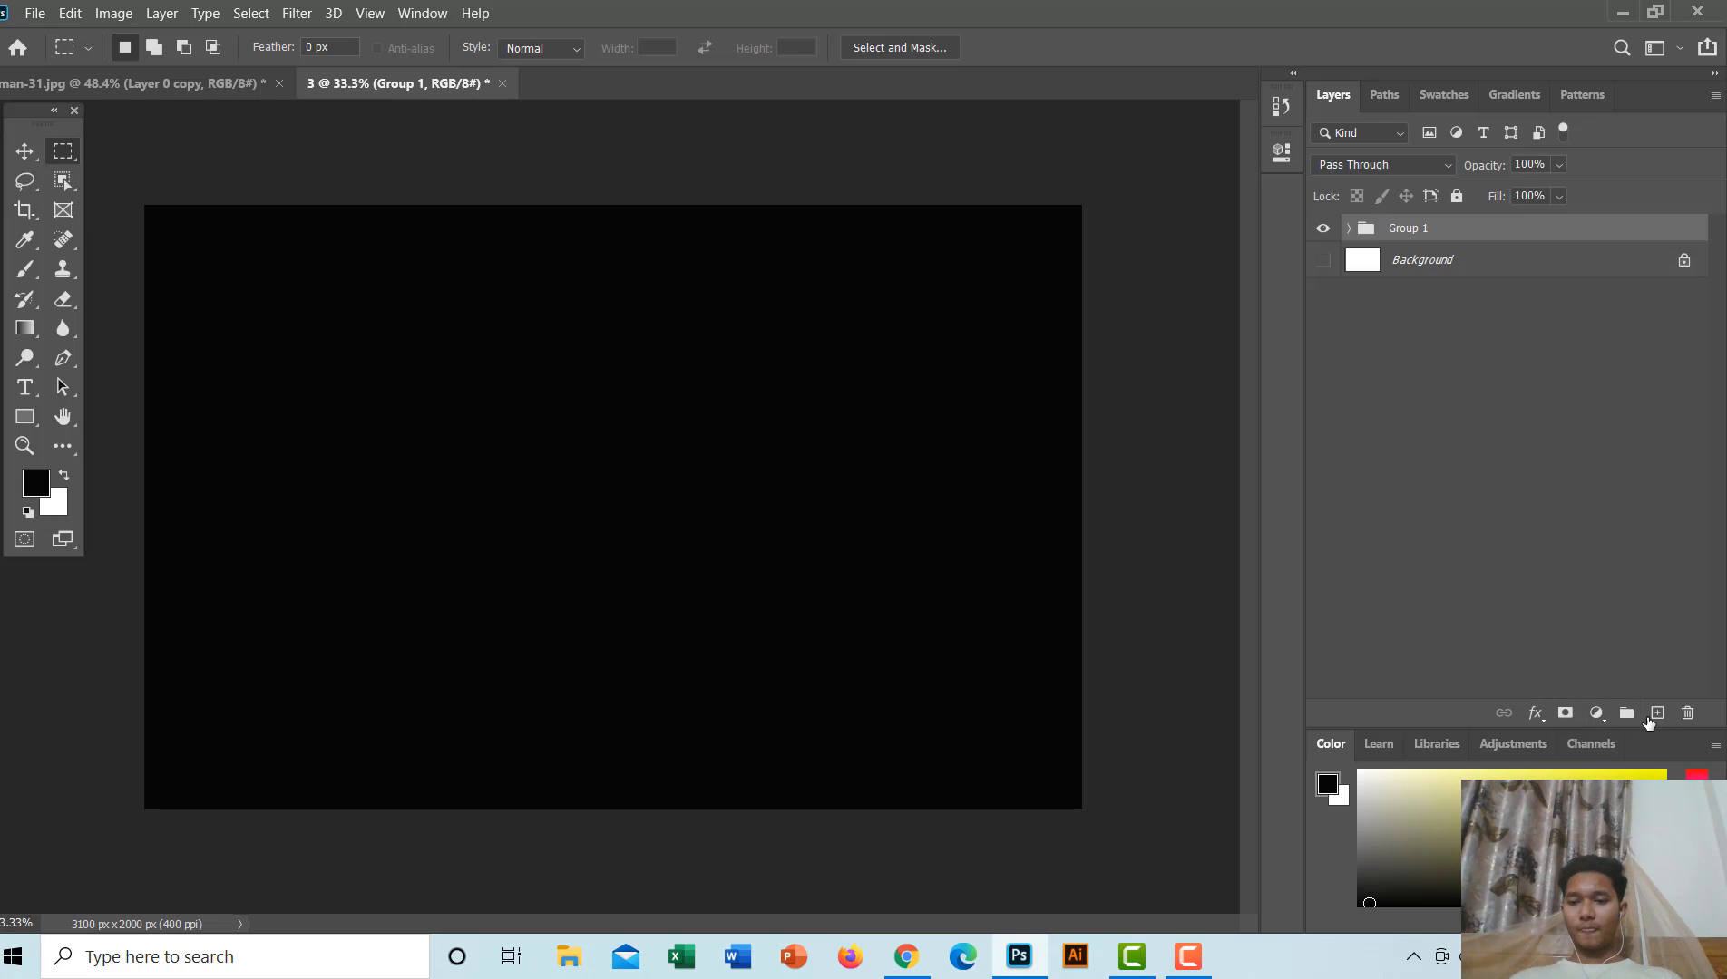
Step: On a new layer above the group, fill a narrow full-height strip along the canvas's left edge with white
click(1657, 714)
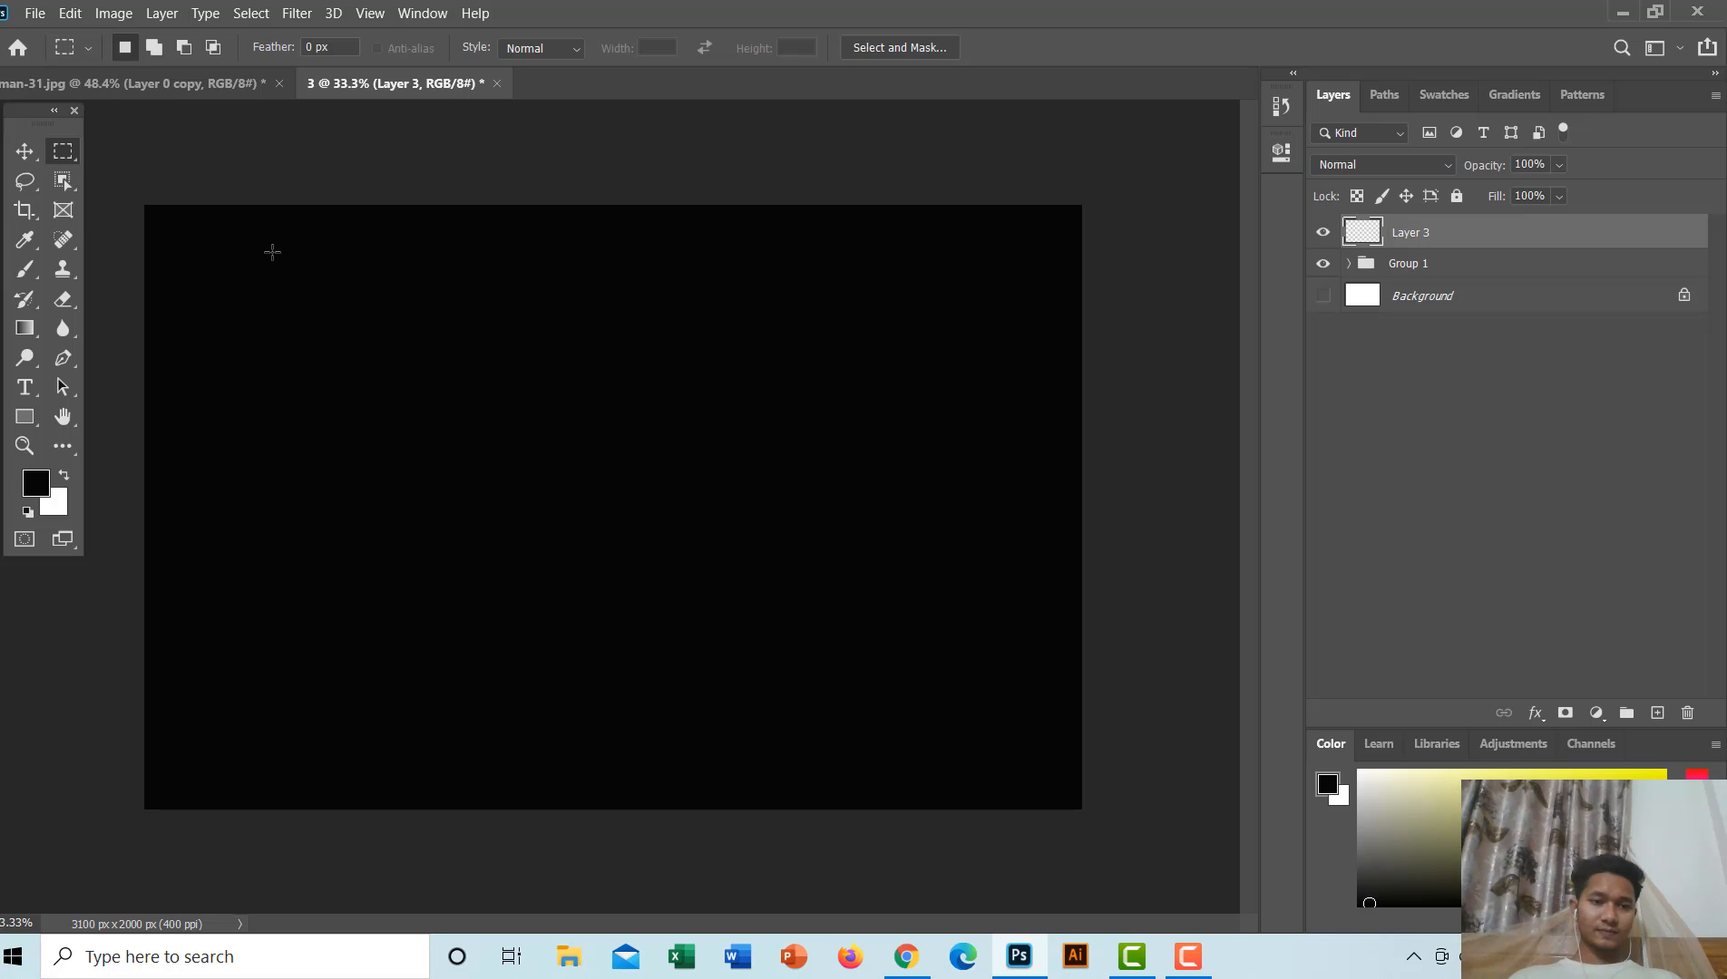
drag(132, 193, 192, 814)
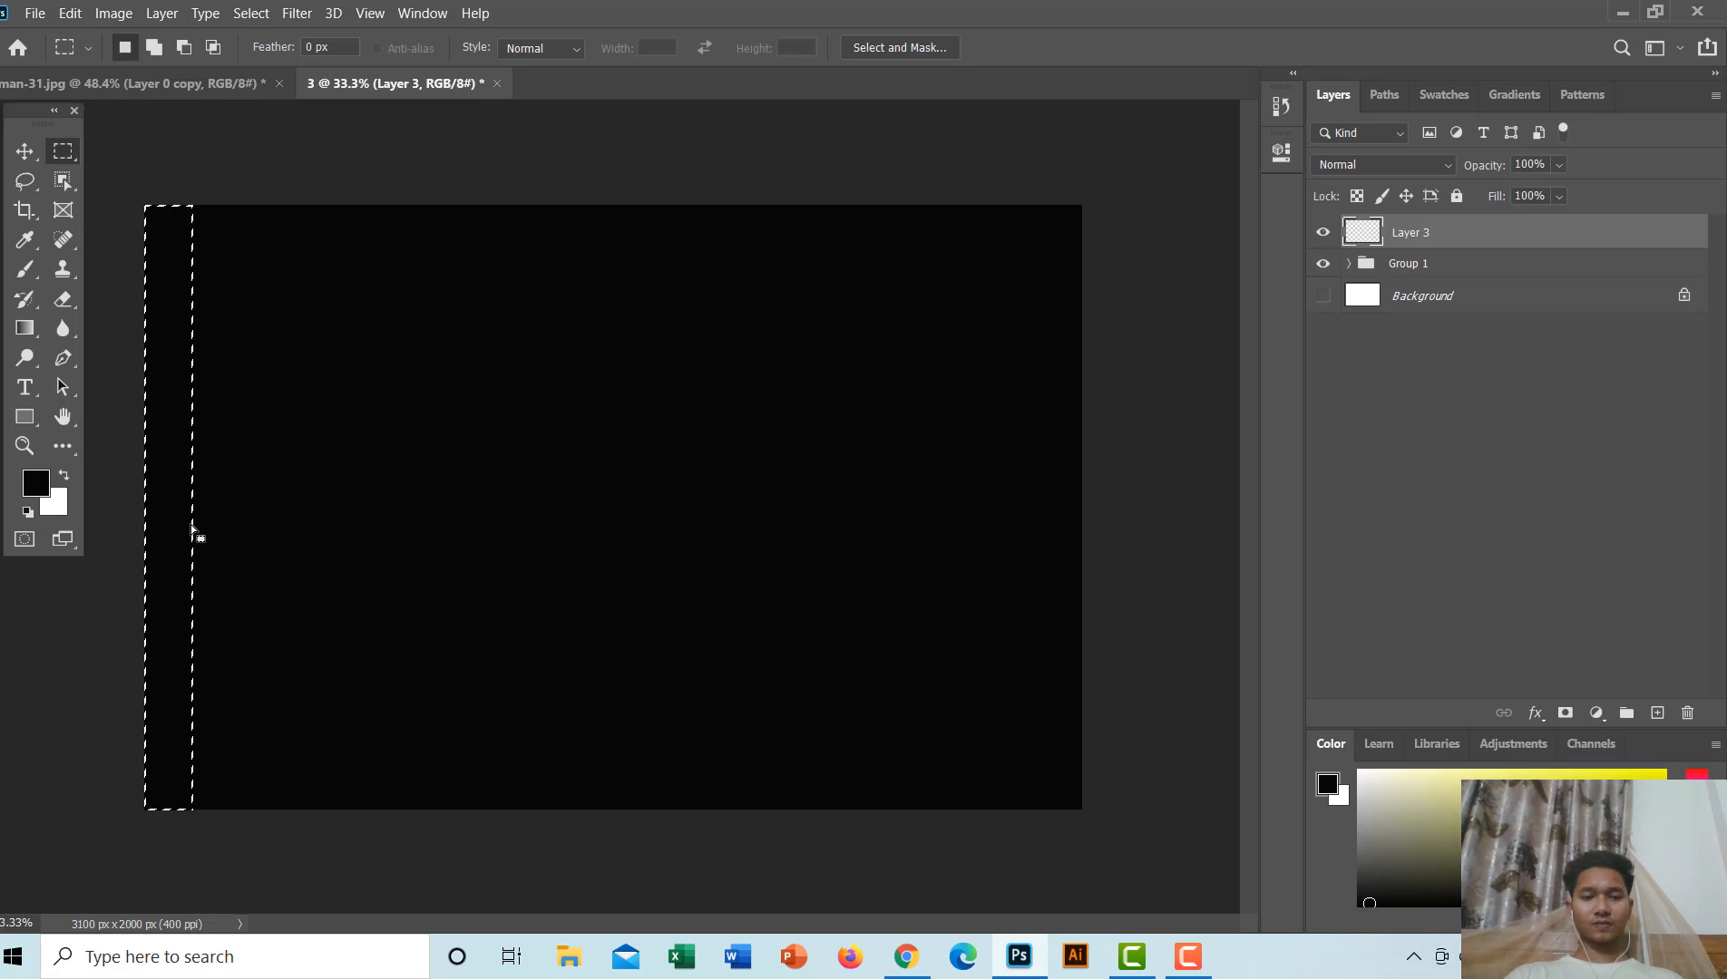
key(ctrl+BackSpace)
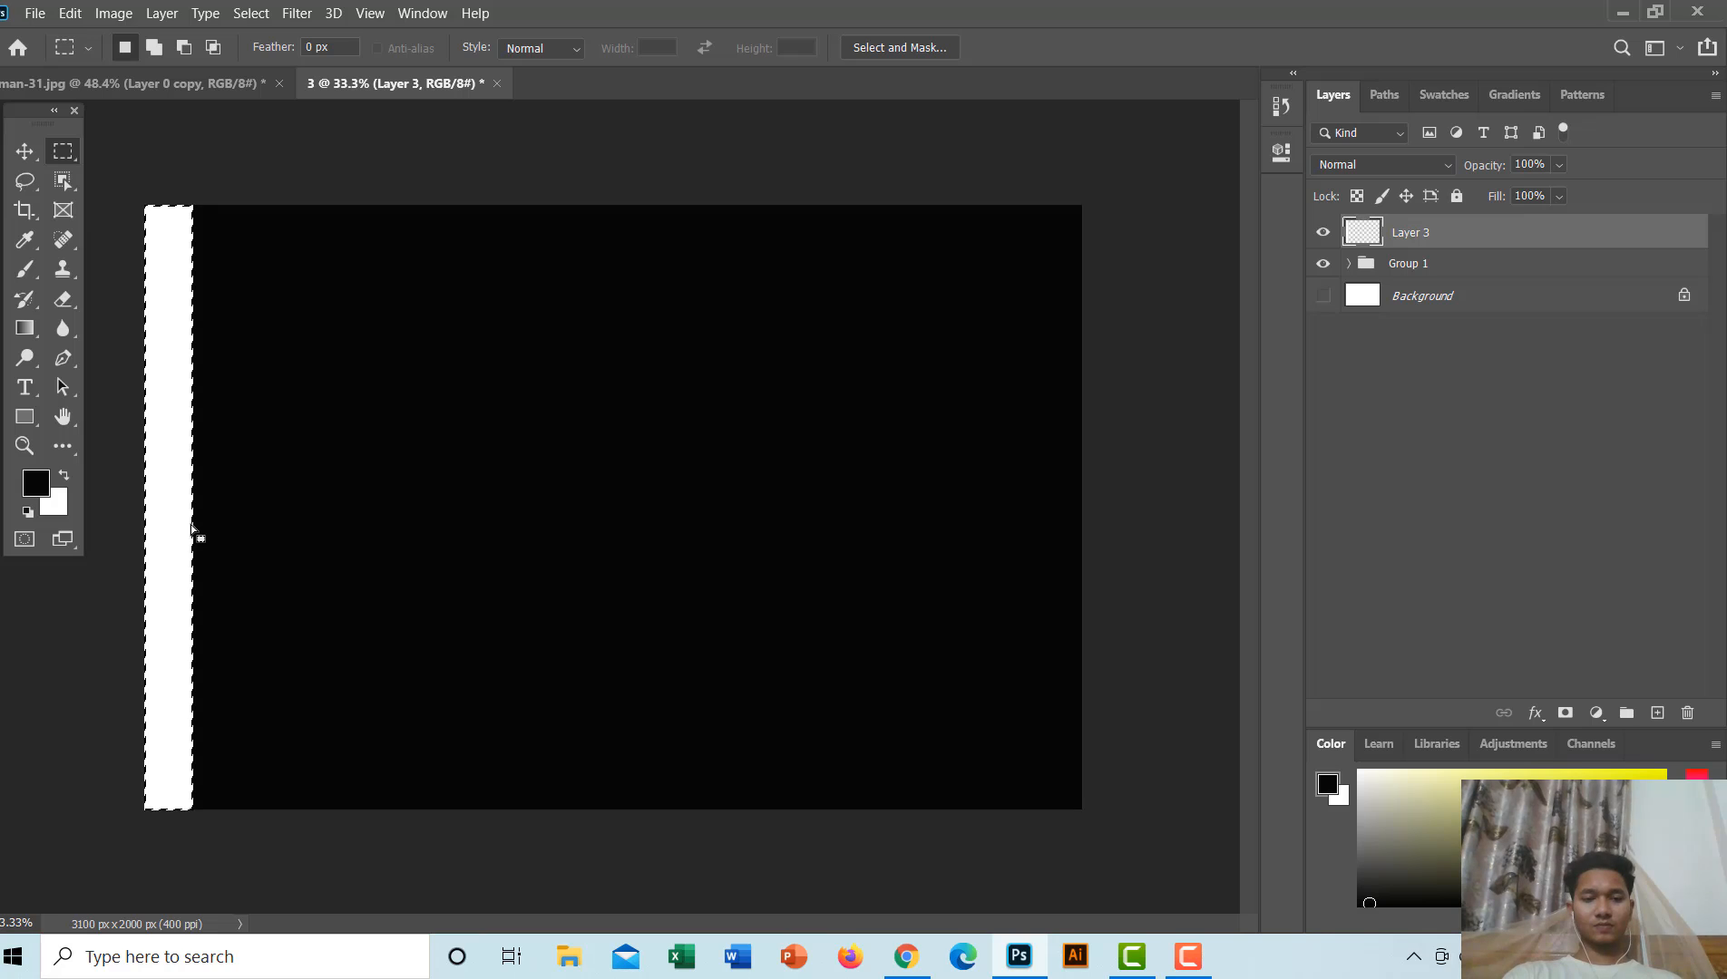
key(ctrl+d)
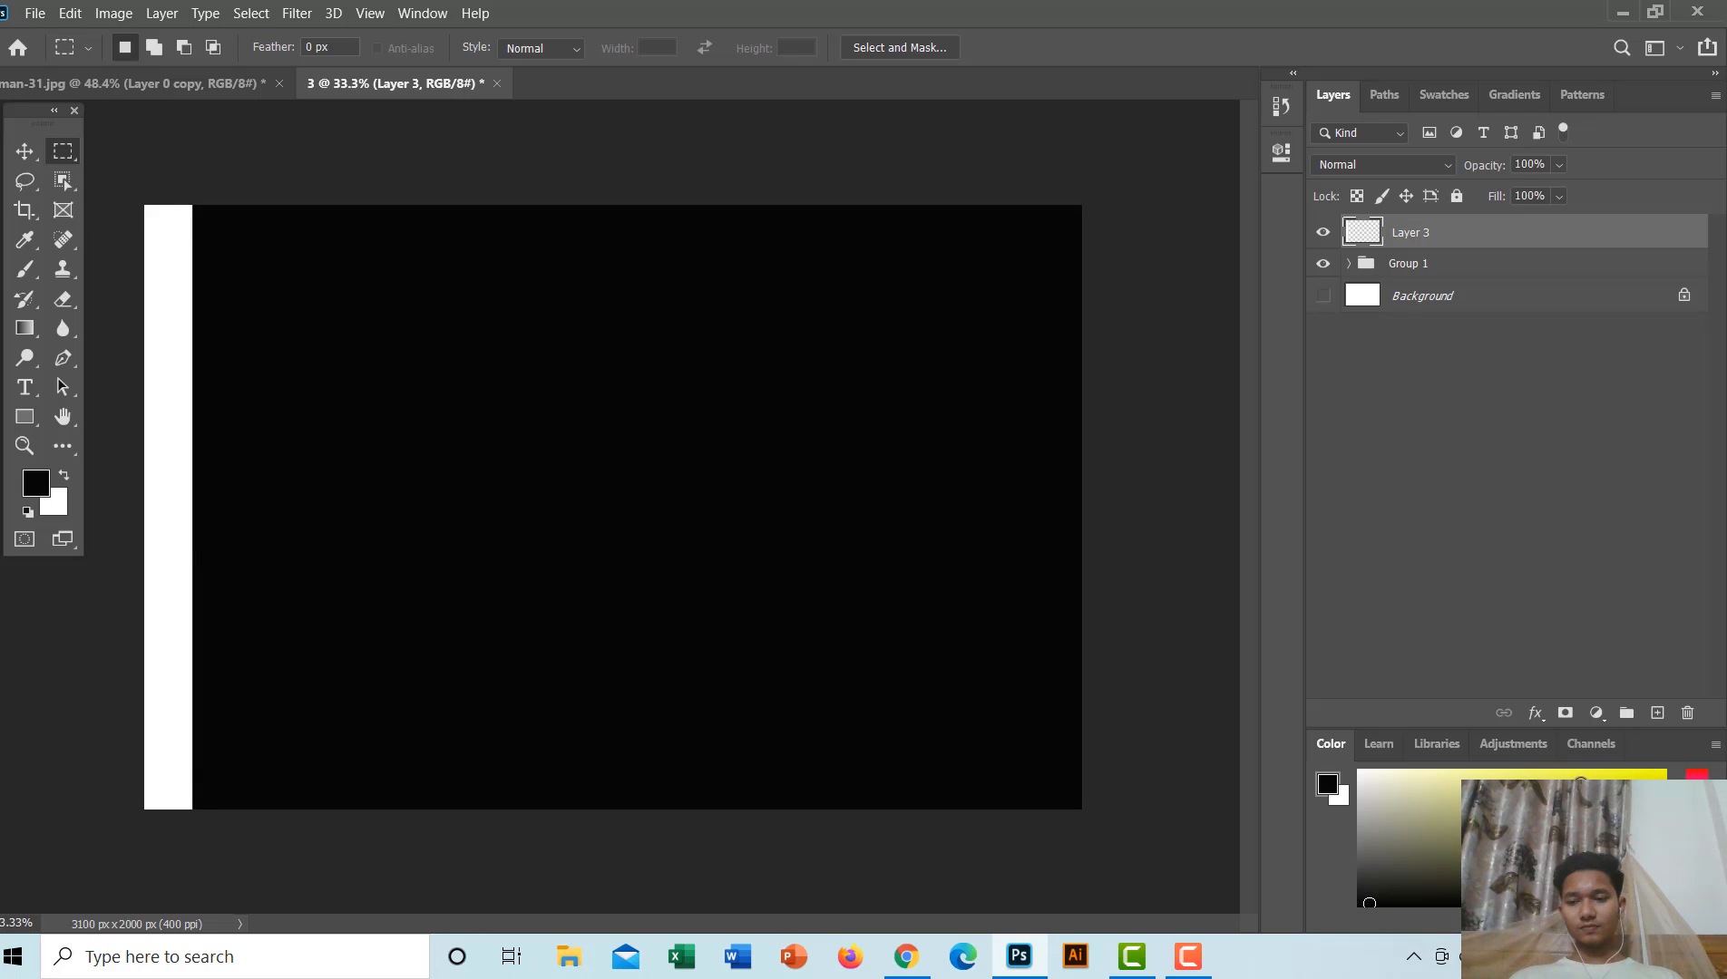
Step: Set the foreground color to a bright yellow
click(1650, 774)
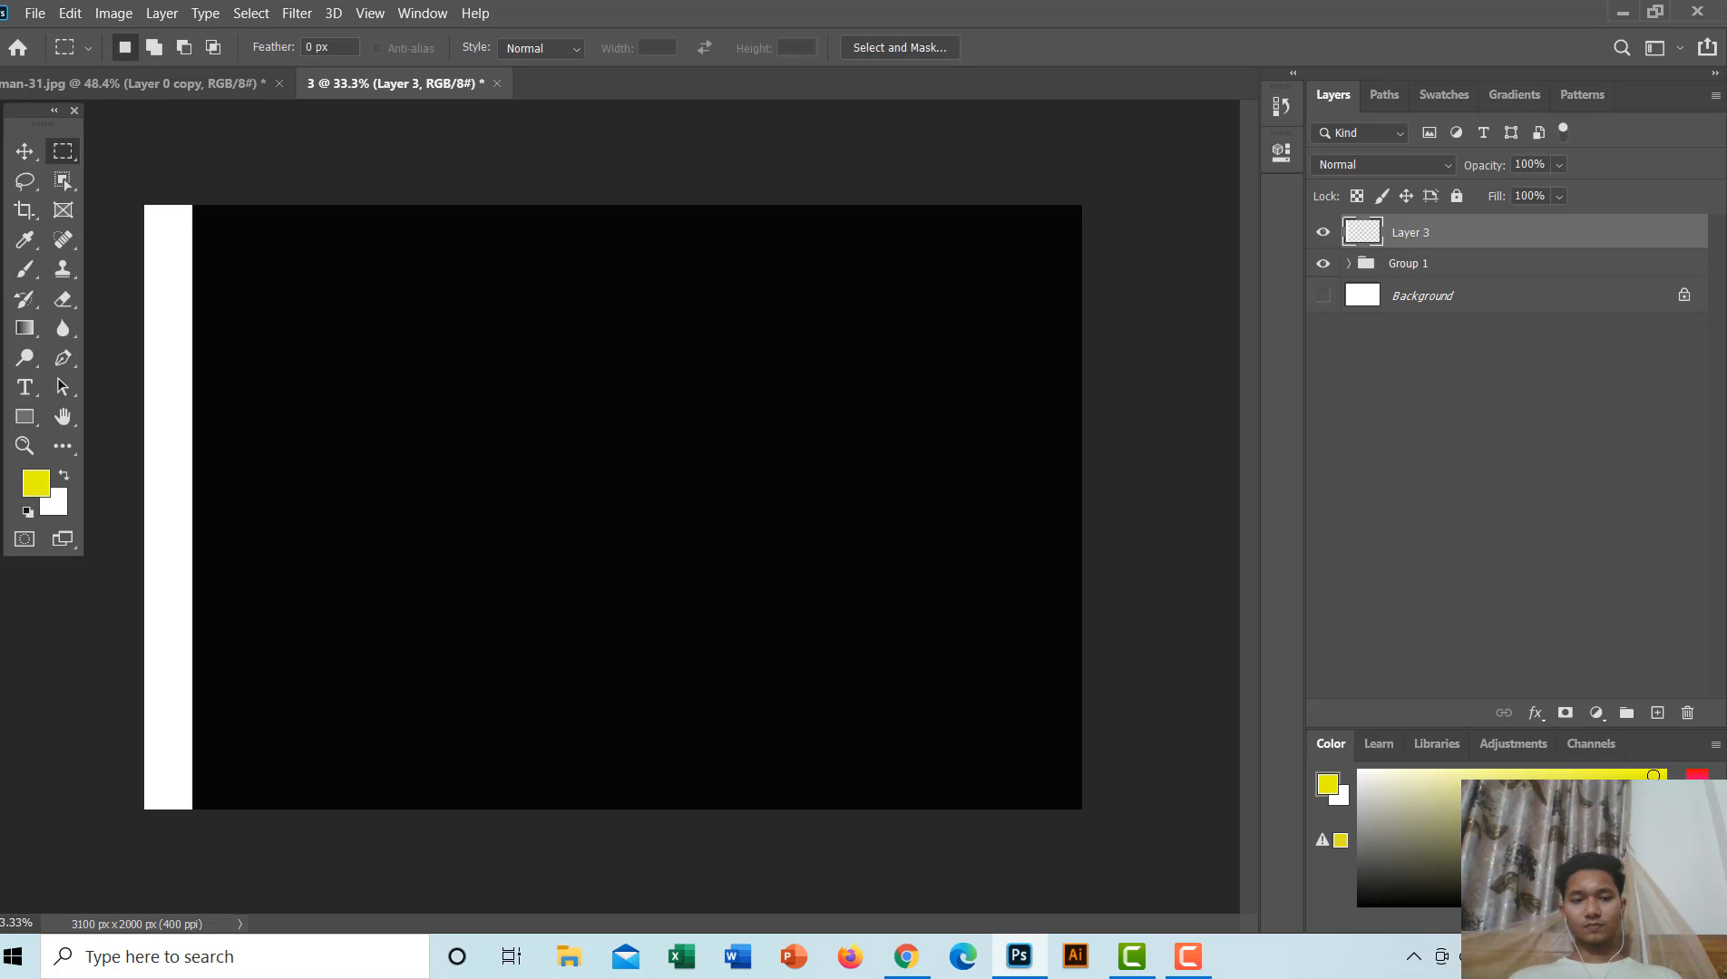
drag(1654, 776, 1667, 765)
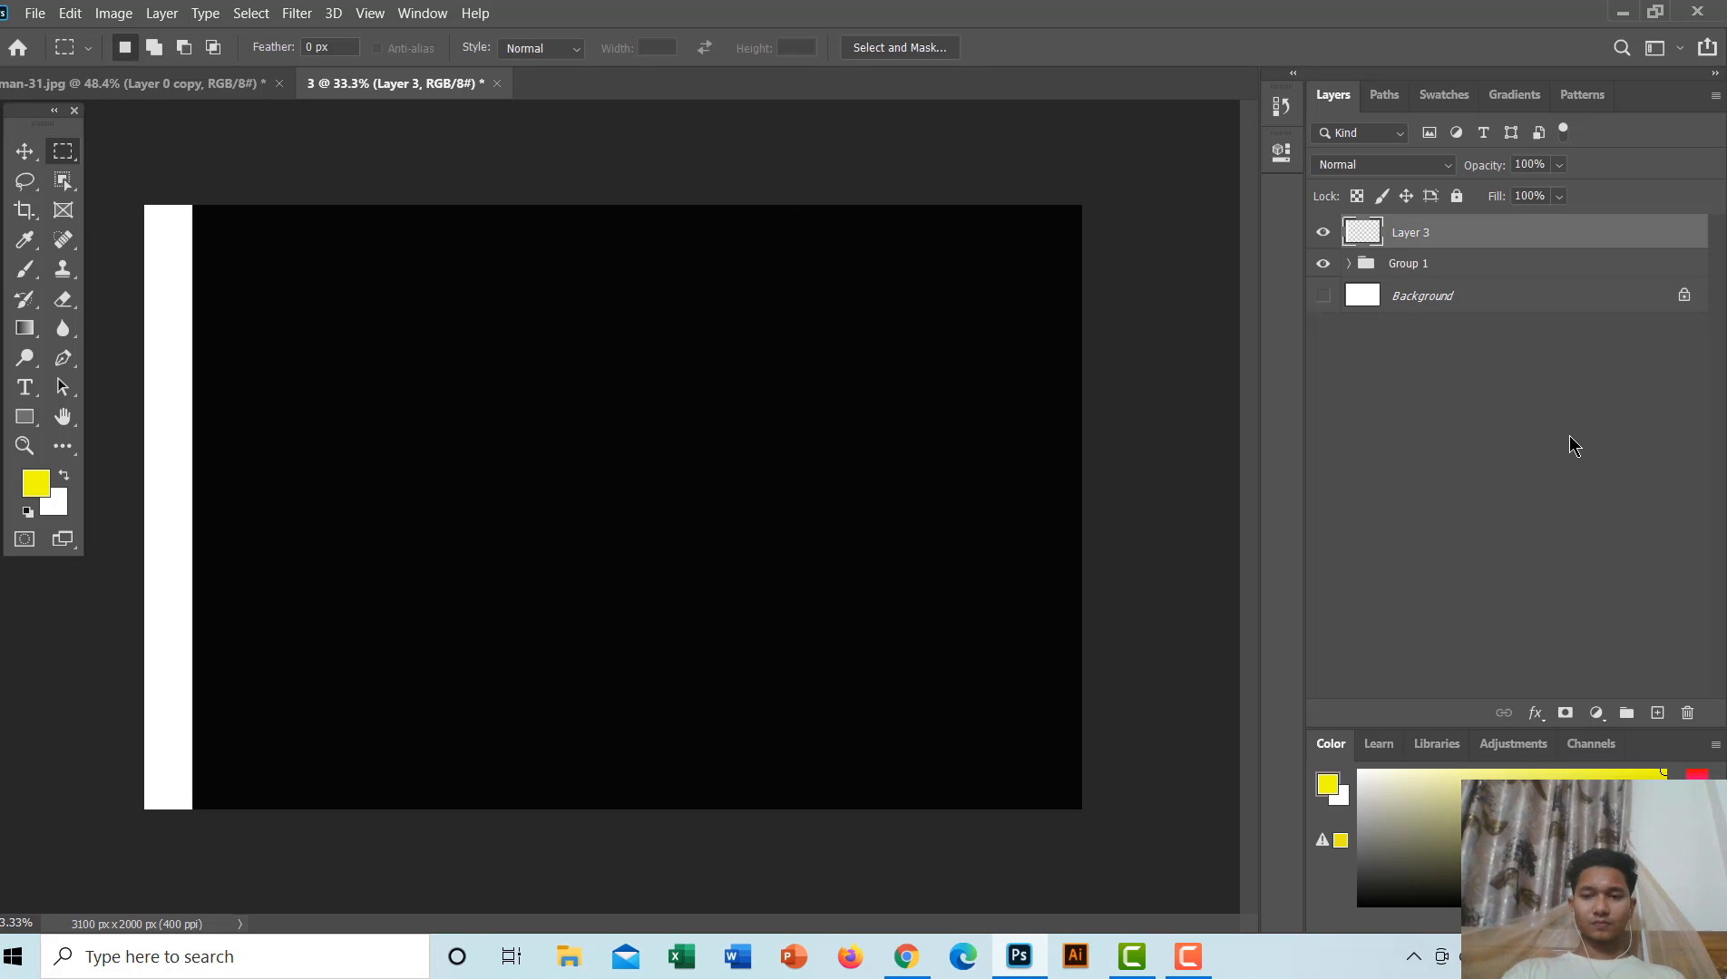
Step: Duplicate the white strip layer ten times
key(ctrl+j)
key(ctrl+j)
key(ctrl+j)
key(ctrl+j)
key(ctrl+j)
key(ctrl+j)
key(ctrl+j)
key(ctrl+j)
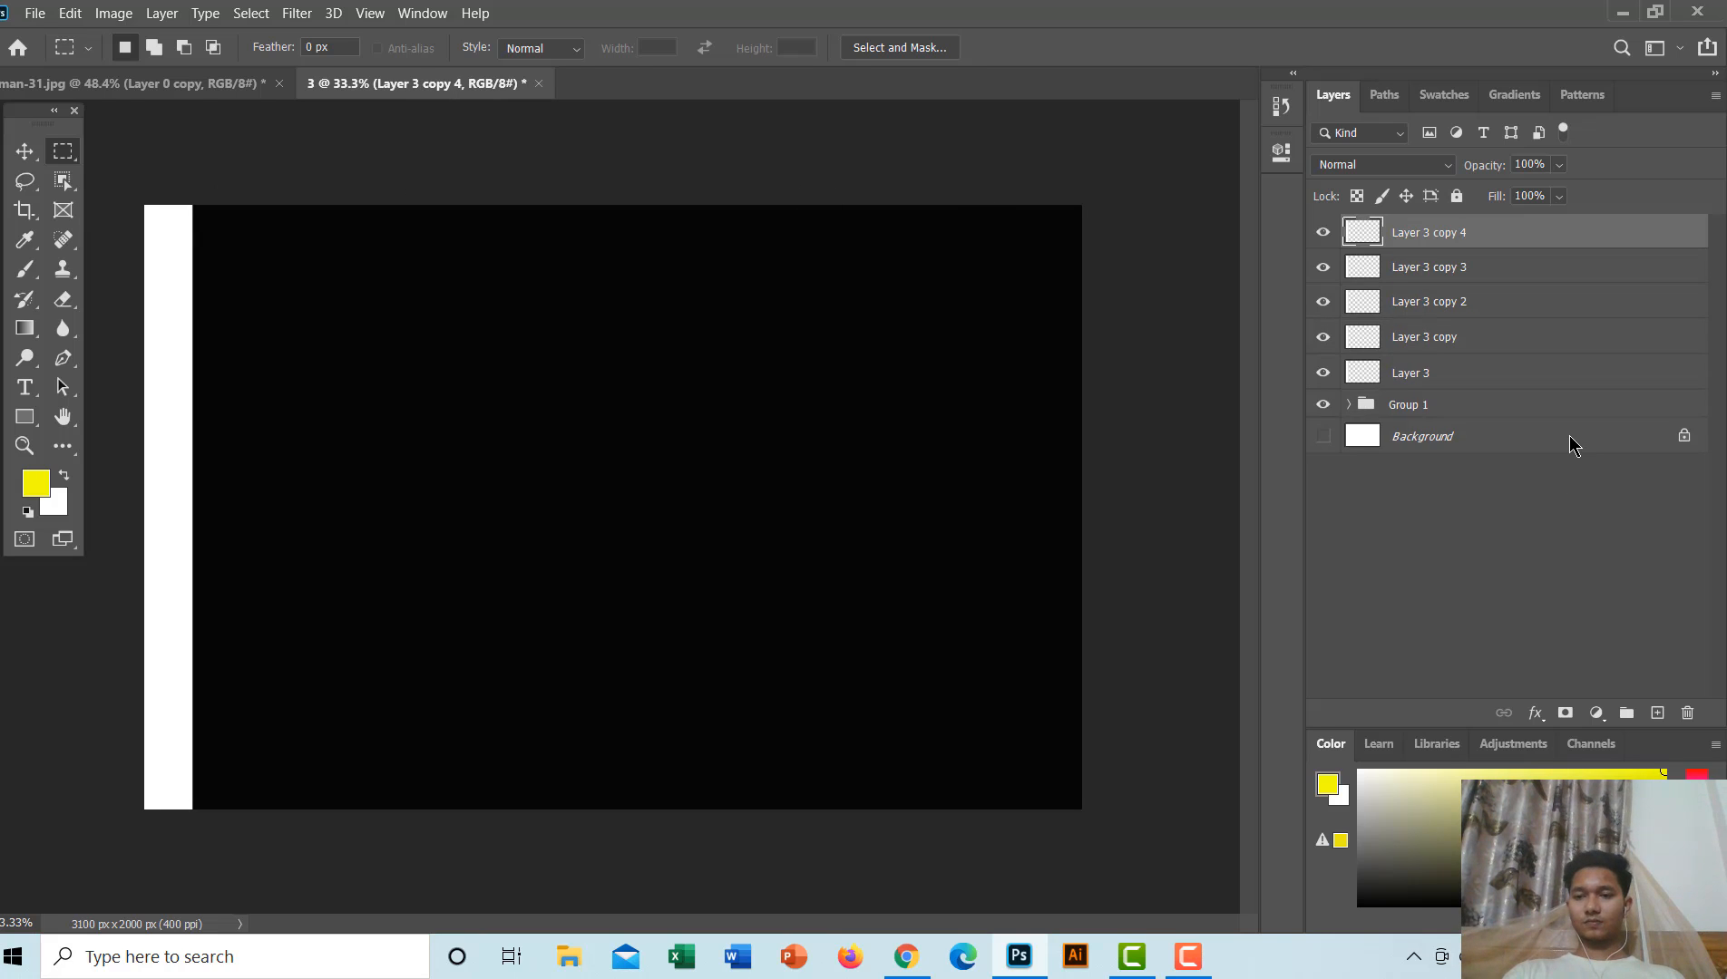
key(ctrl+j)
key(ctrl+j)
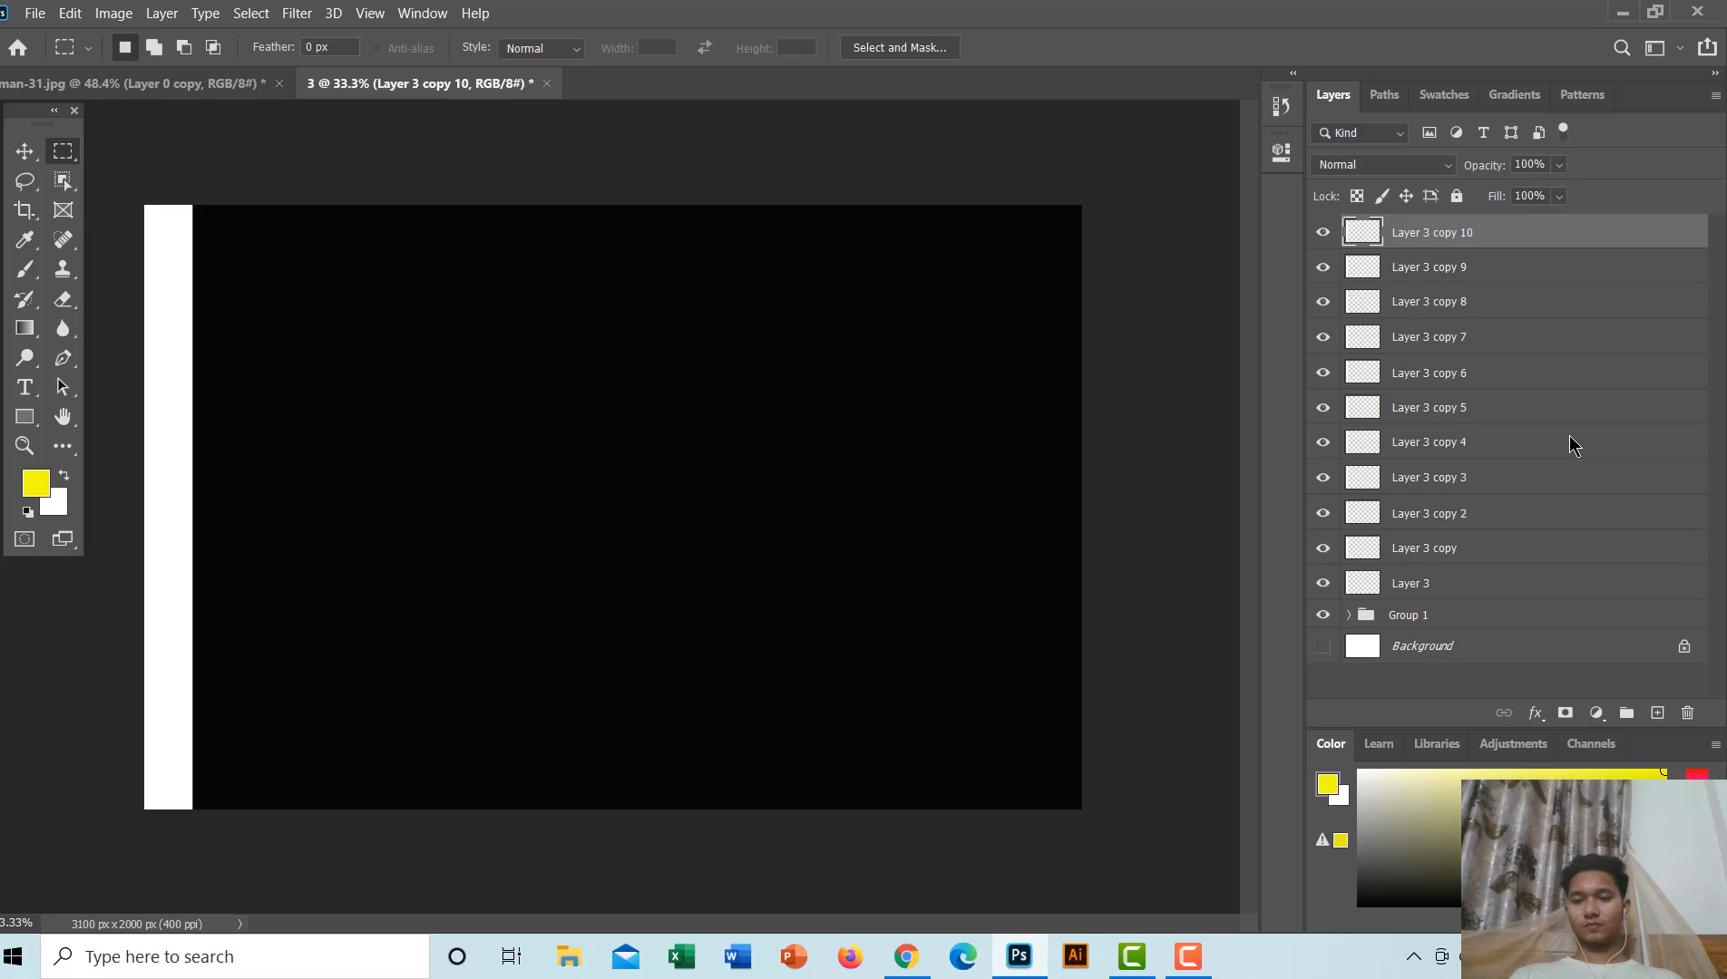
Step: Move the topmost strip copy to the canvas's right edge and distribute all eleven strip layers evenly across the width
click(24, 152)
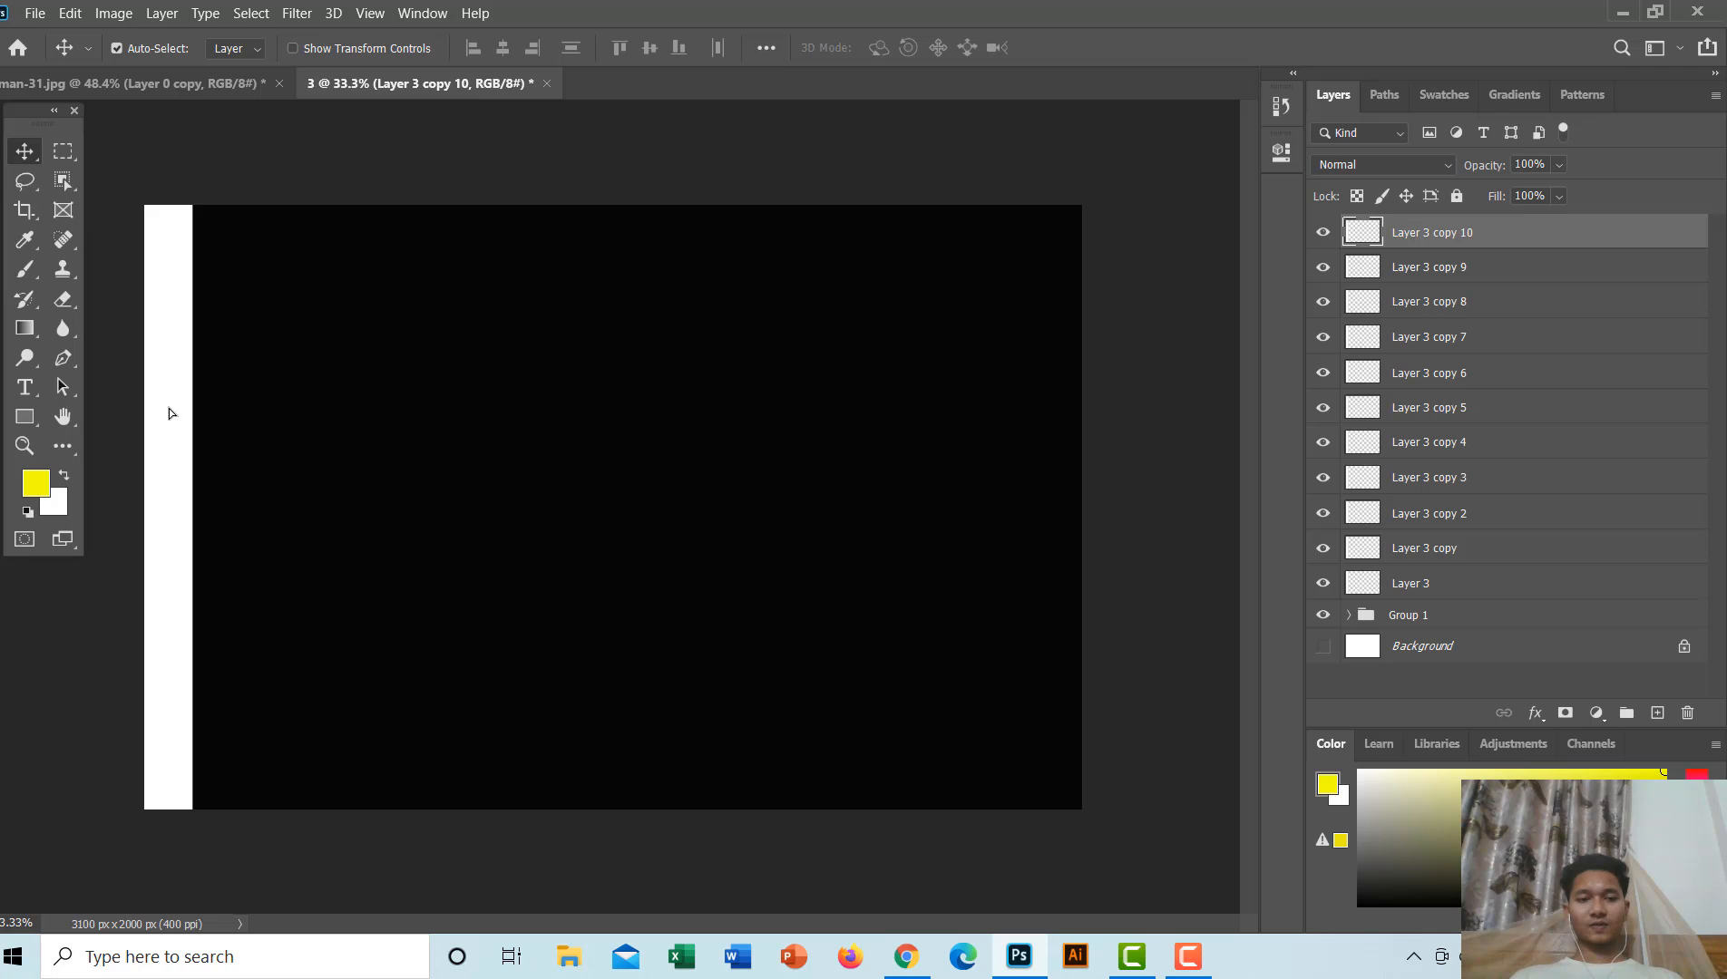
drag(169, 413, 1040, 406)
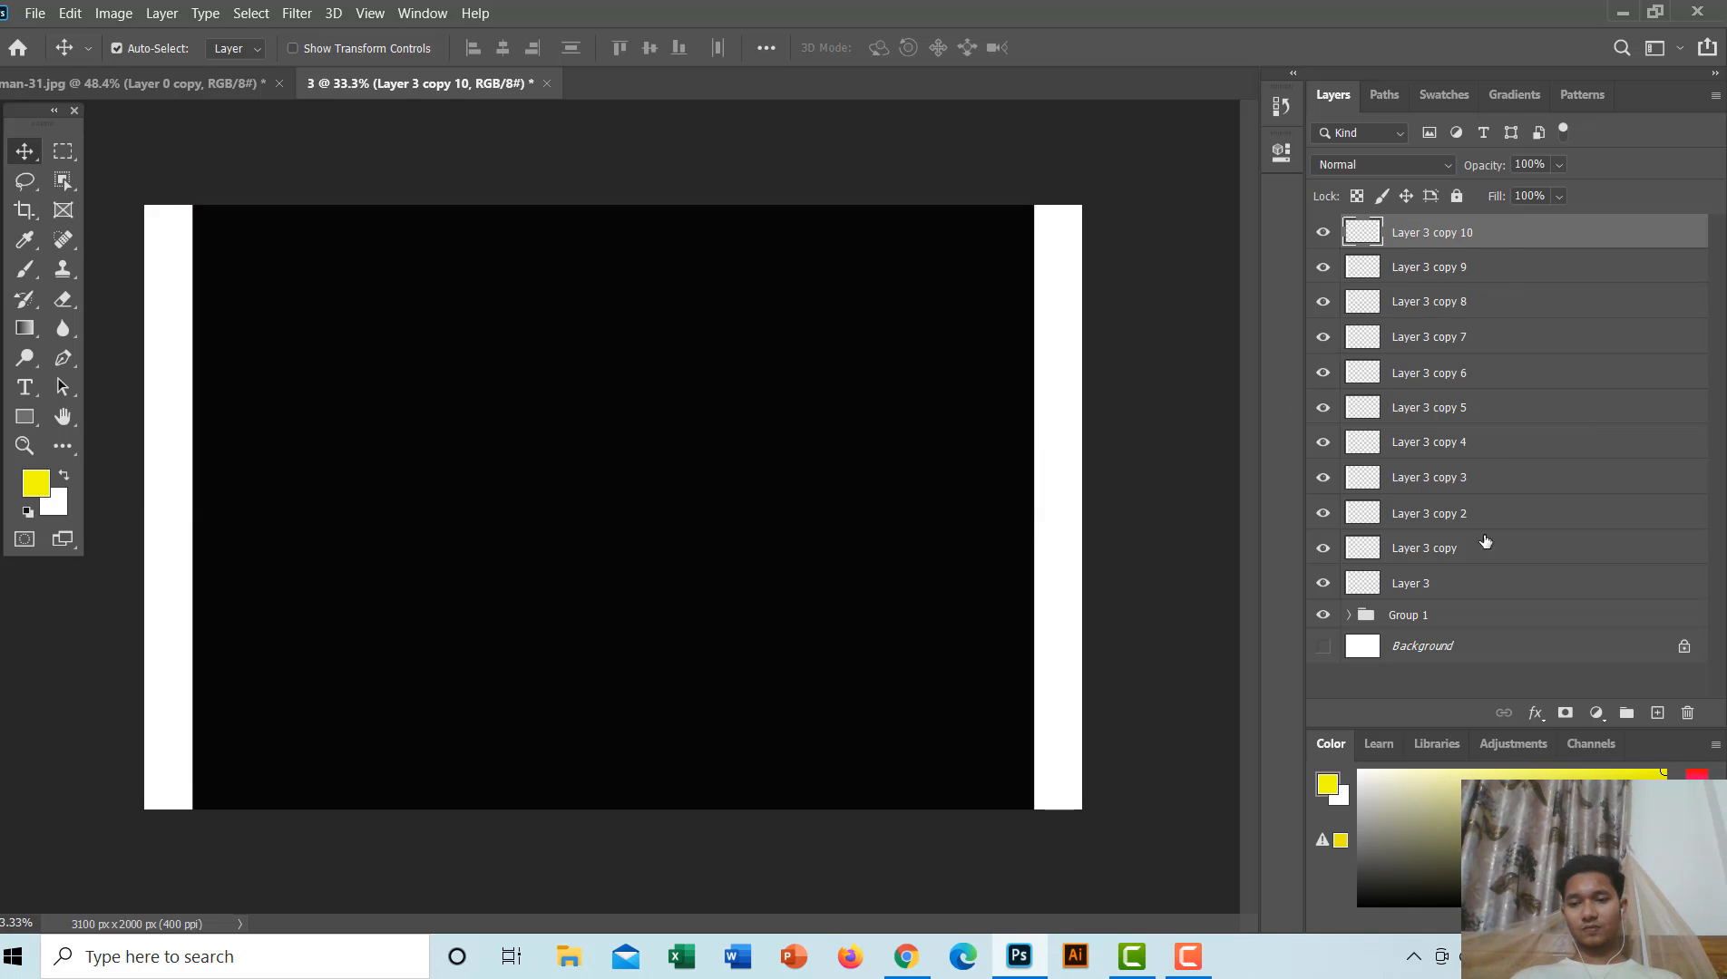
shift+click(1442, 582)
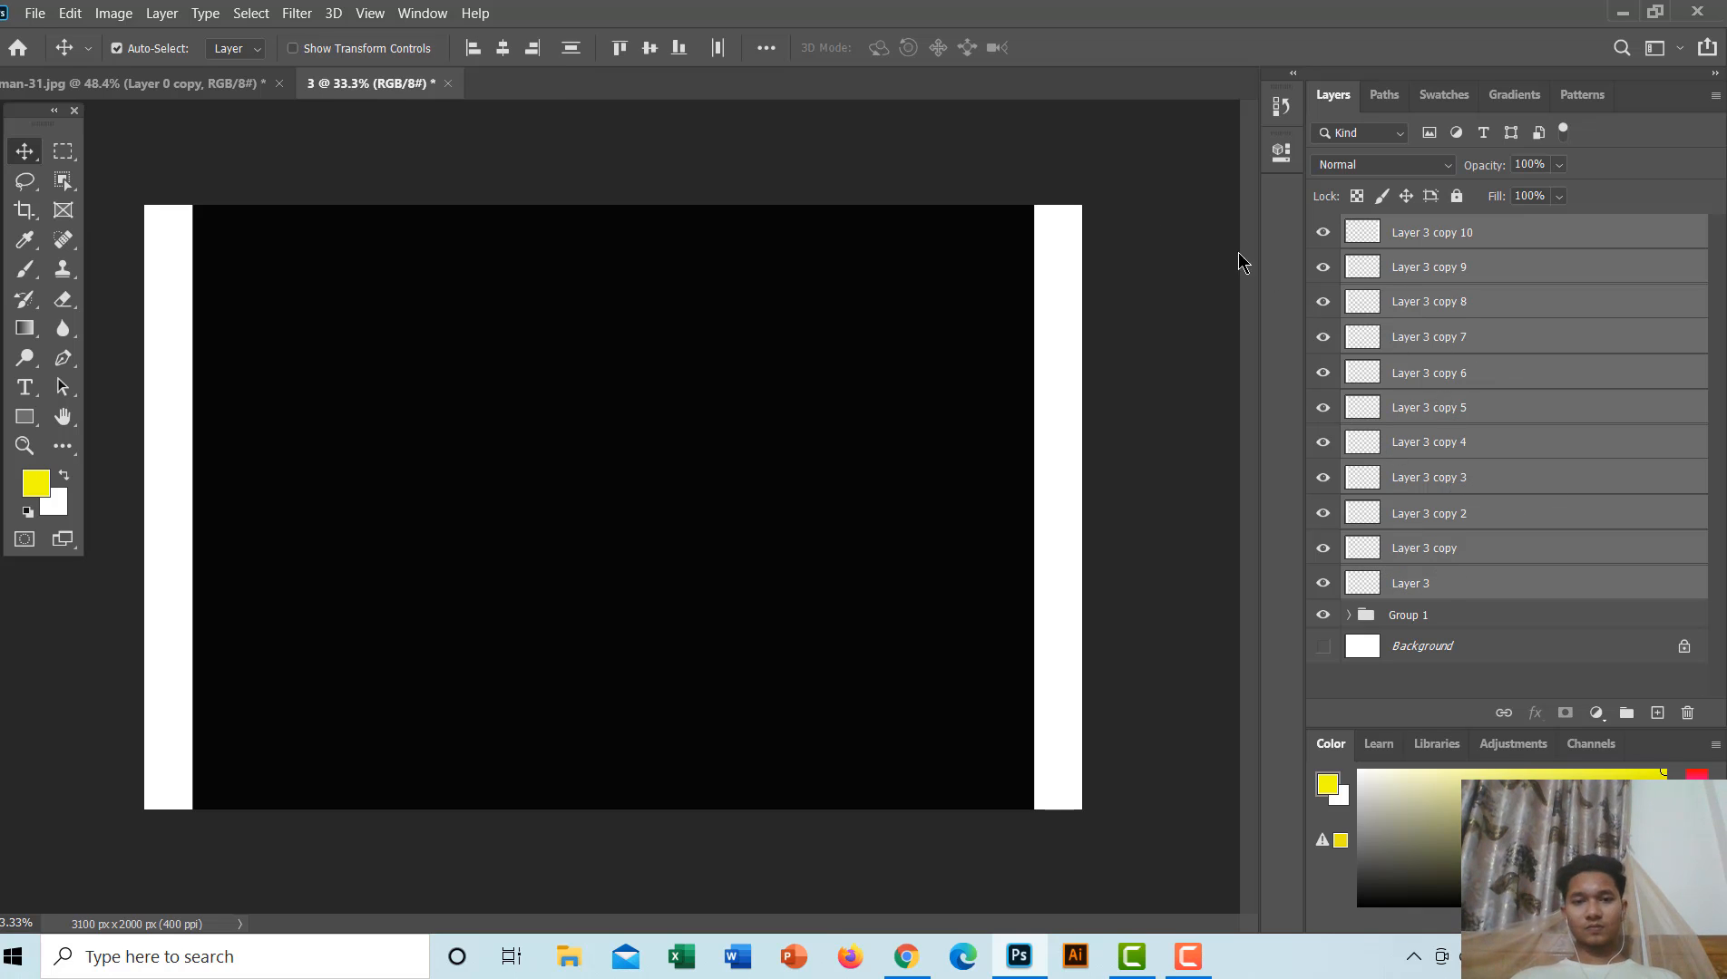
click(717, 48)
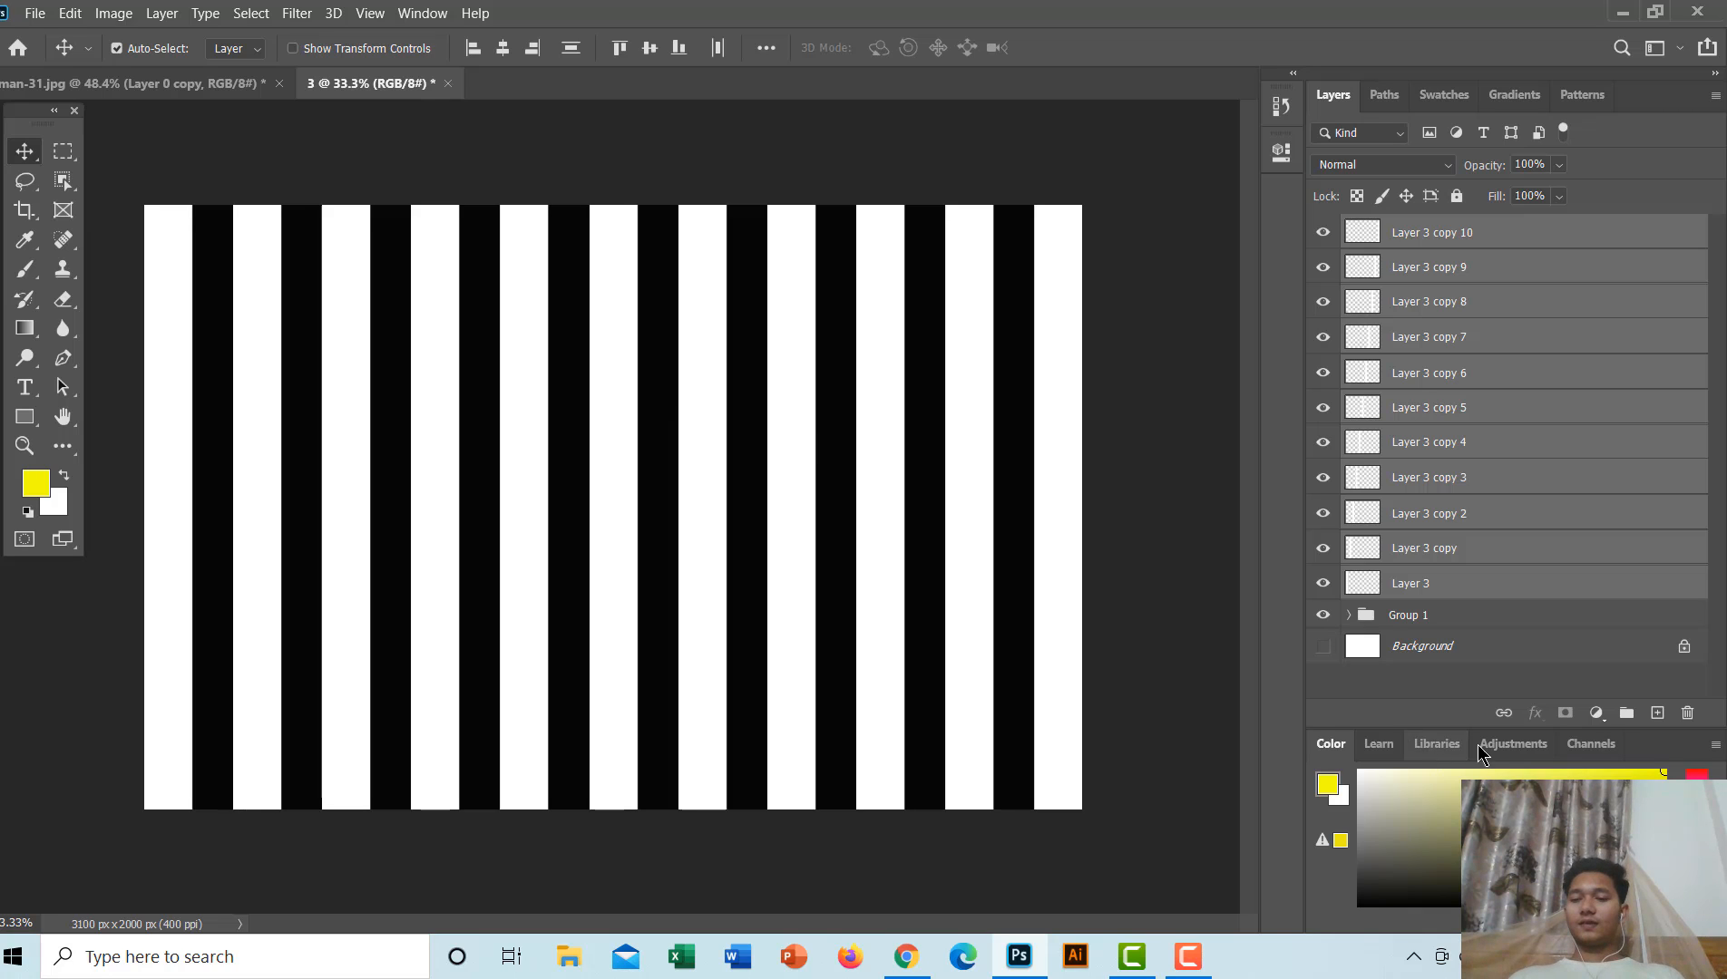
Step: Group the eleven white strip layers and add a new blank layer above the group
click(1626, 713)
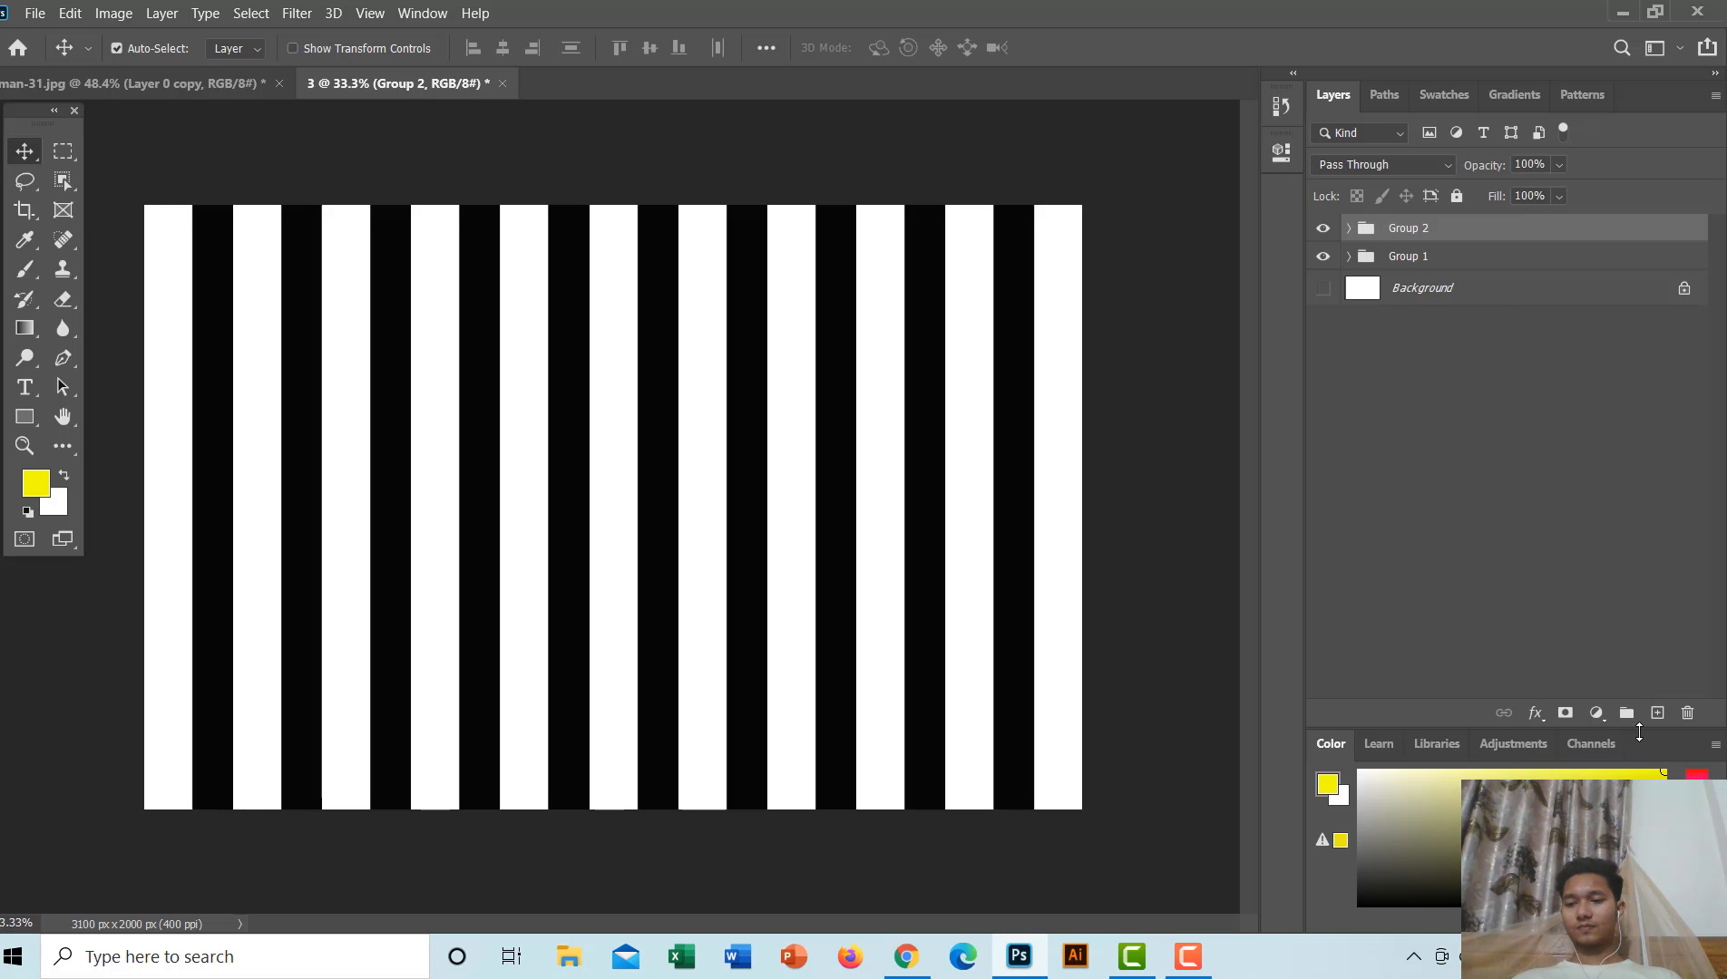
click(1654, 712)
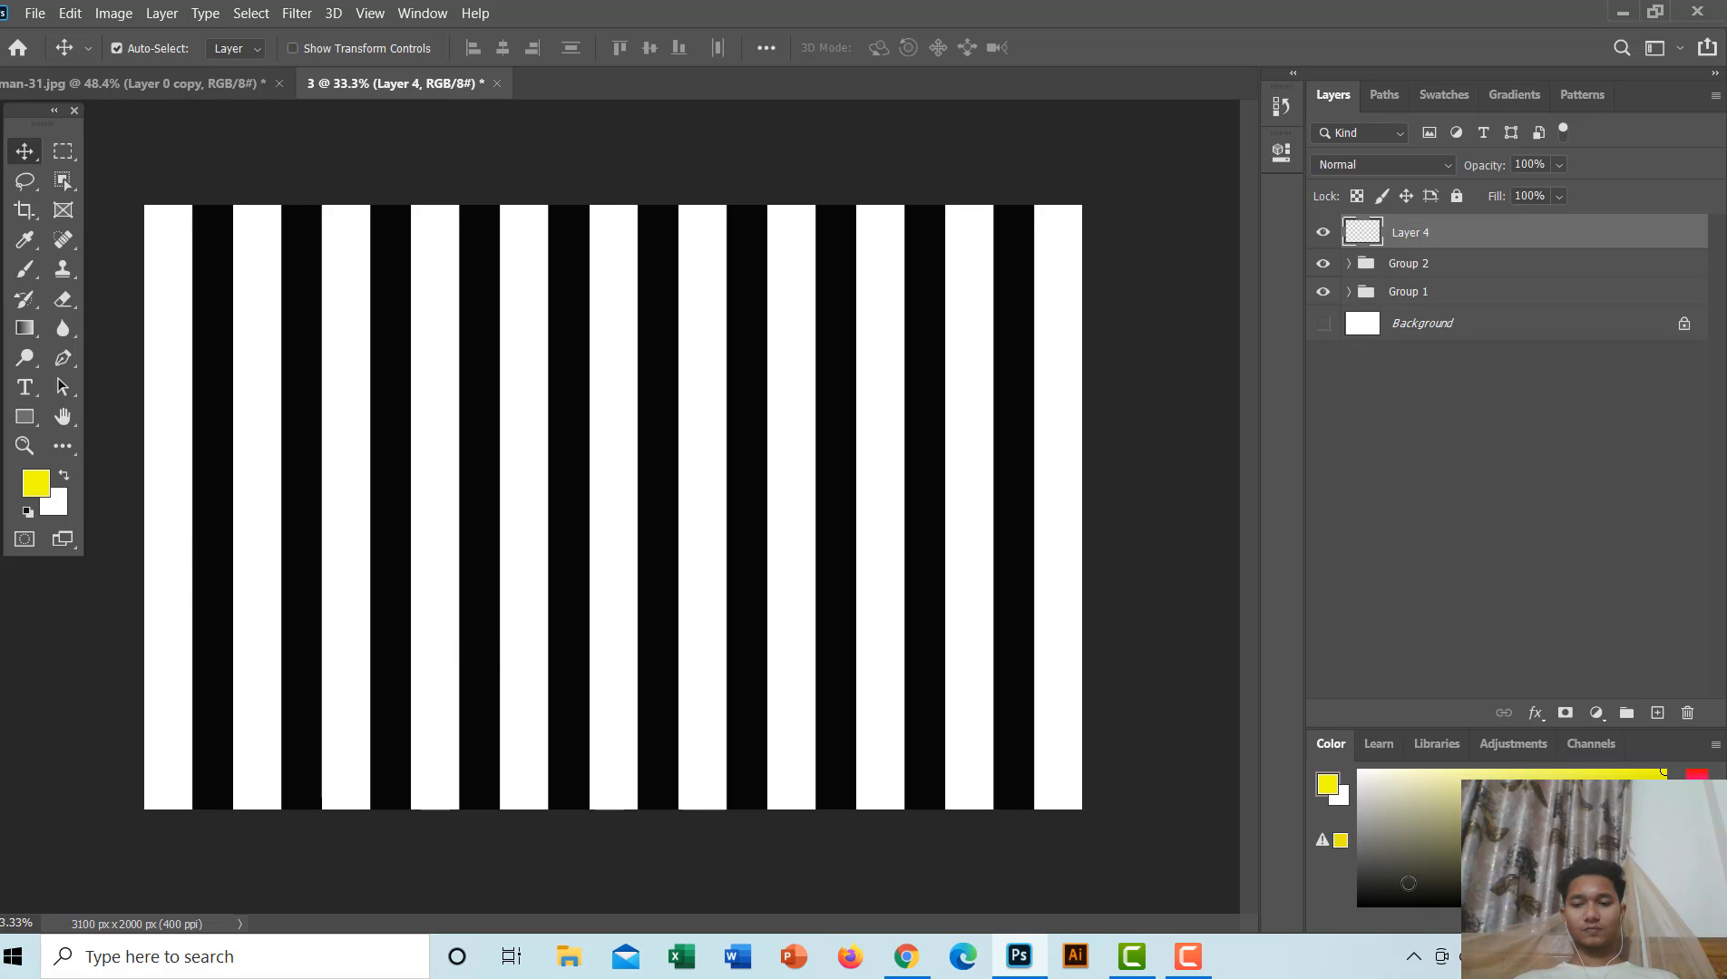
Step: Set the foreground color to black and make a thin rectangular selection across the full width of the canvas's top edge
drag(1407, 883, 1368, 907)
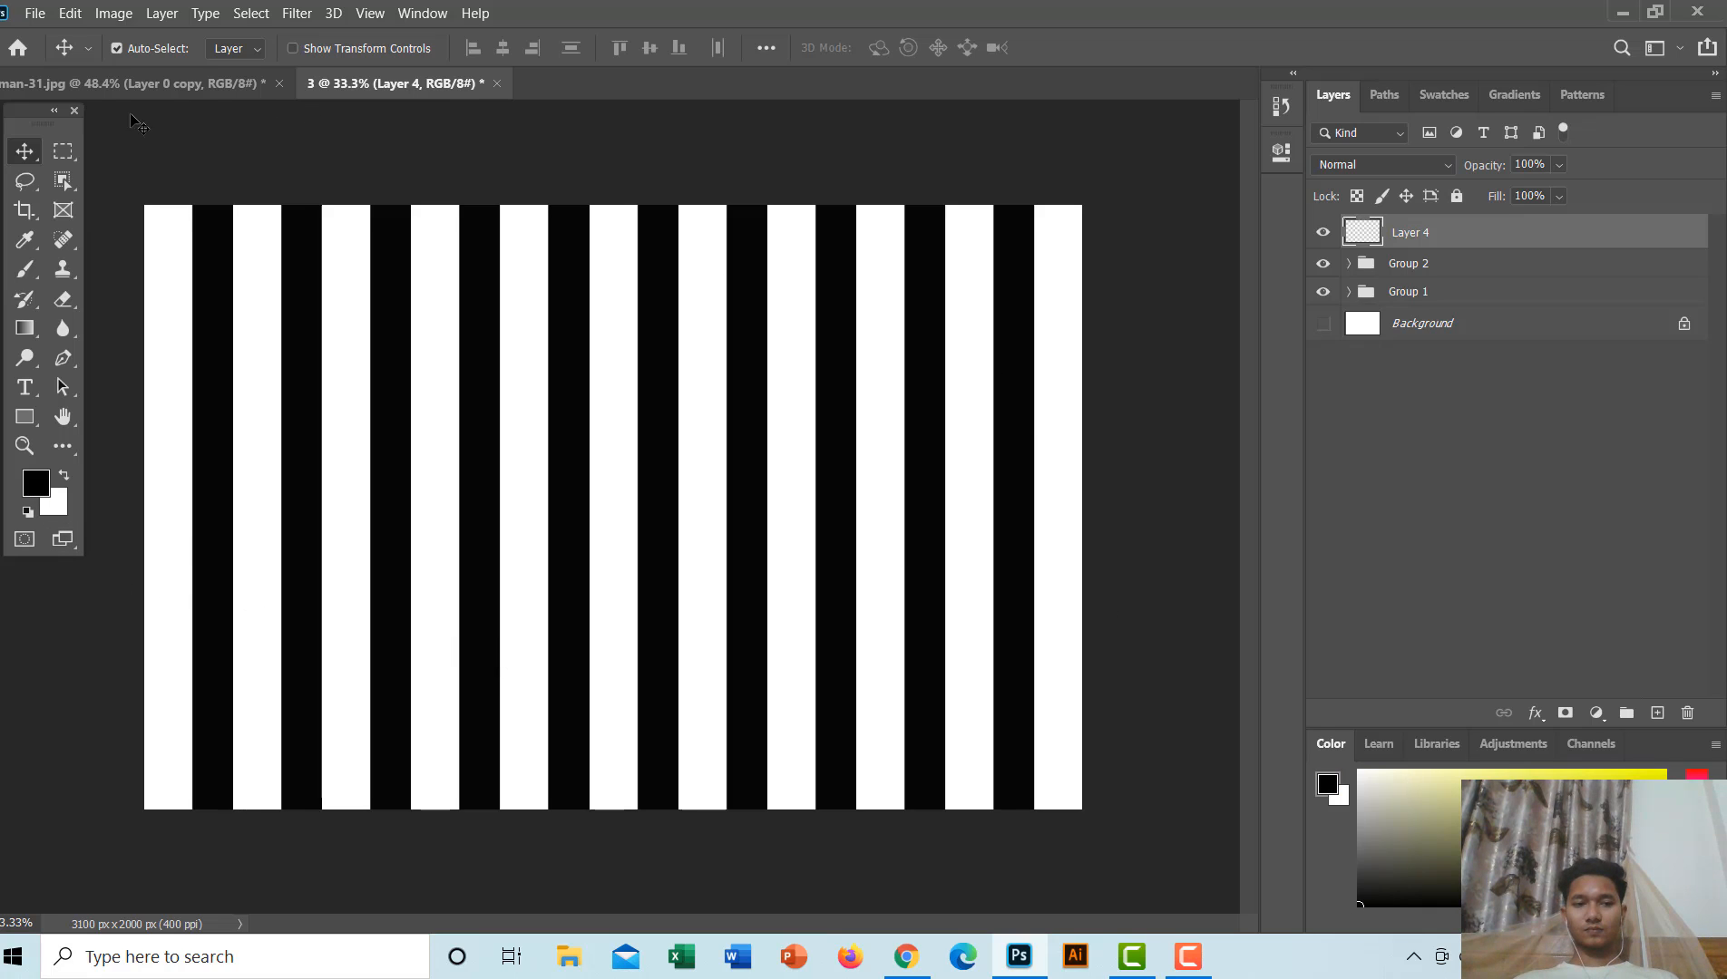
click(120, 189)
click(76, 159)
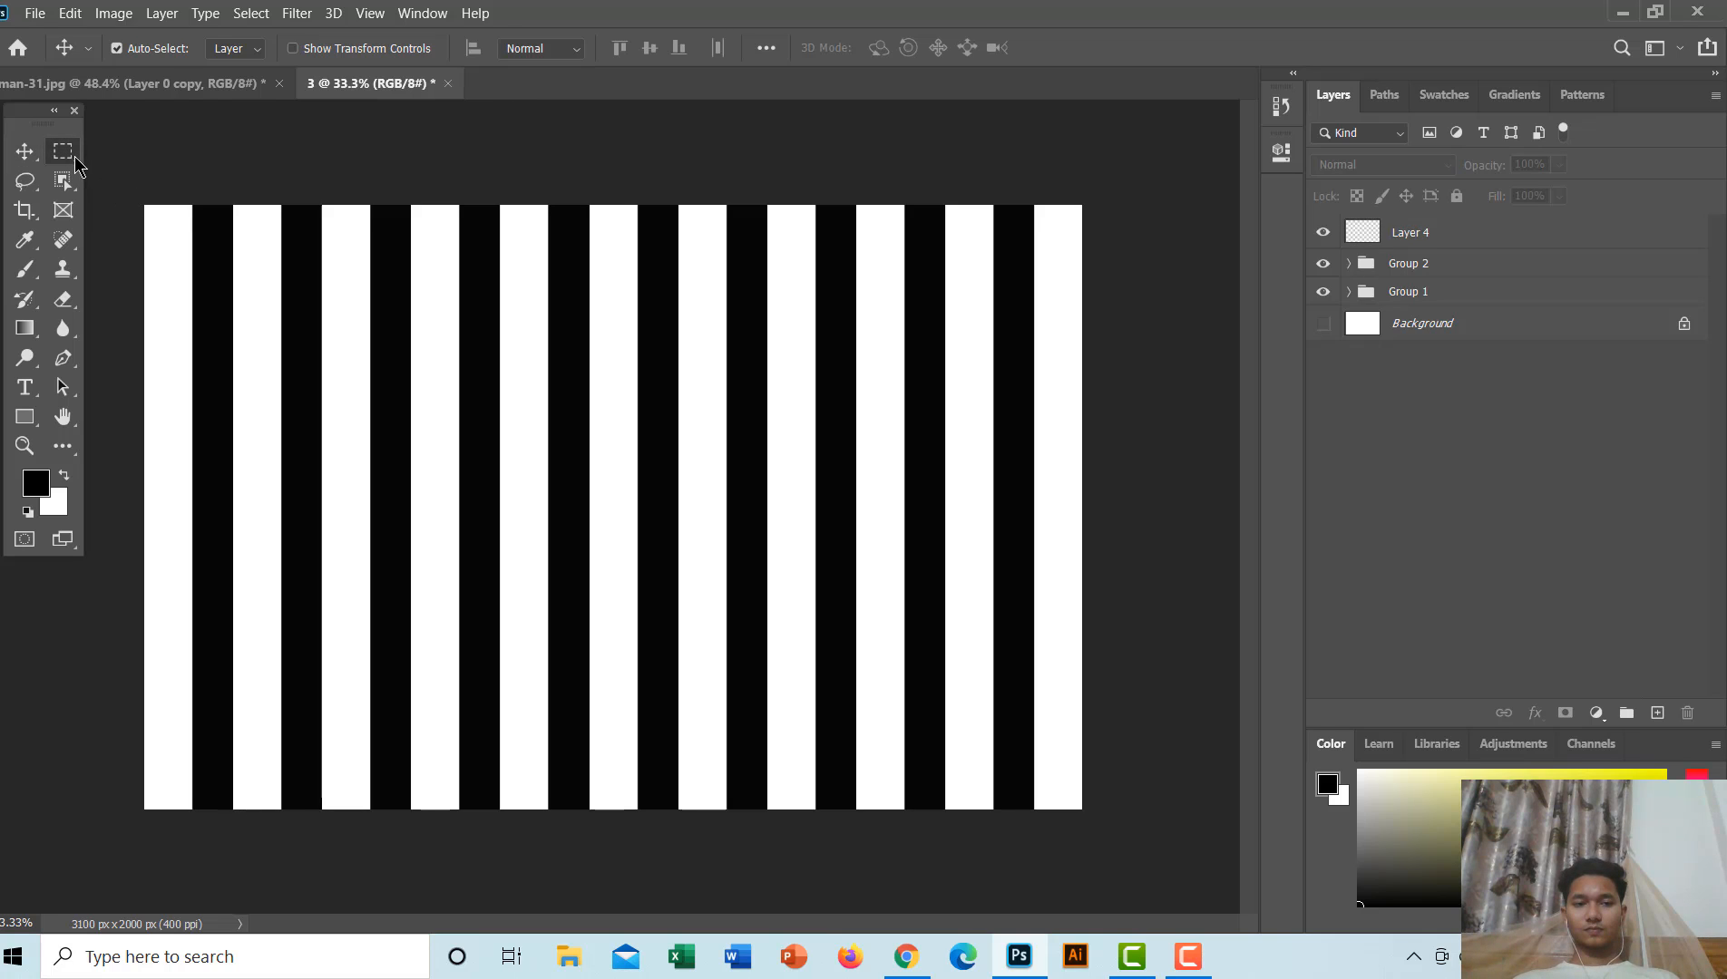
drag(145, 206, 1105, 247)
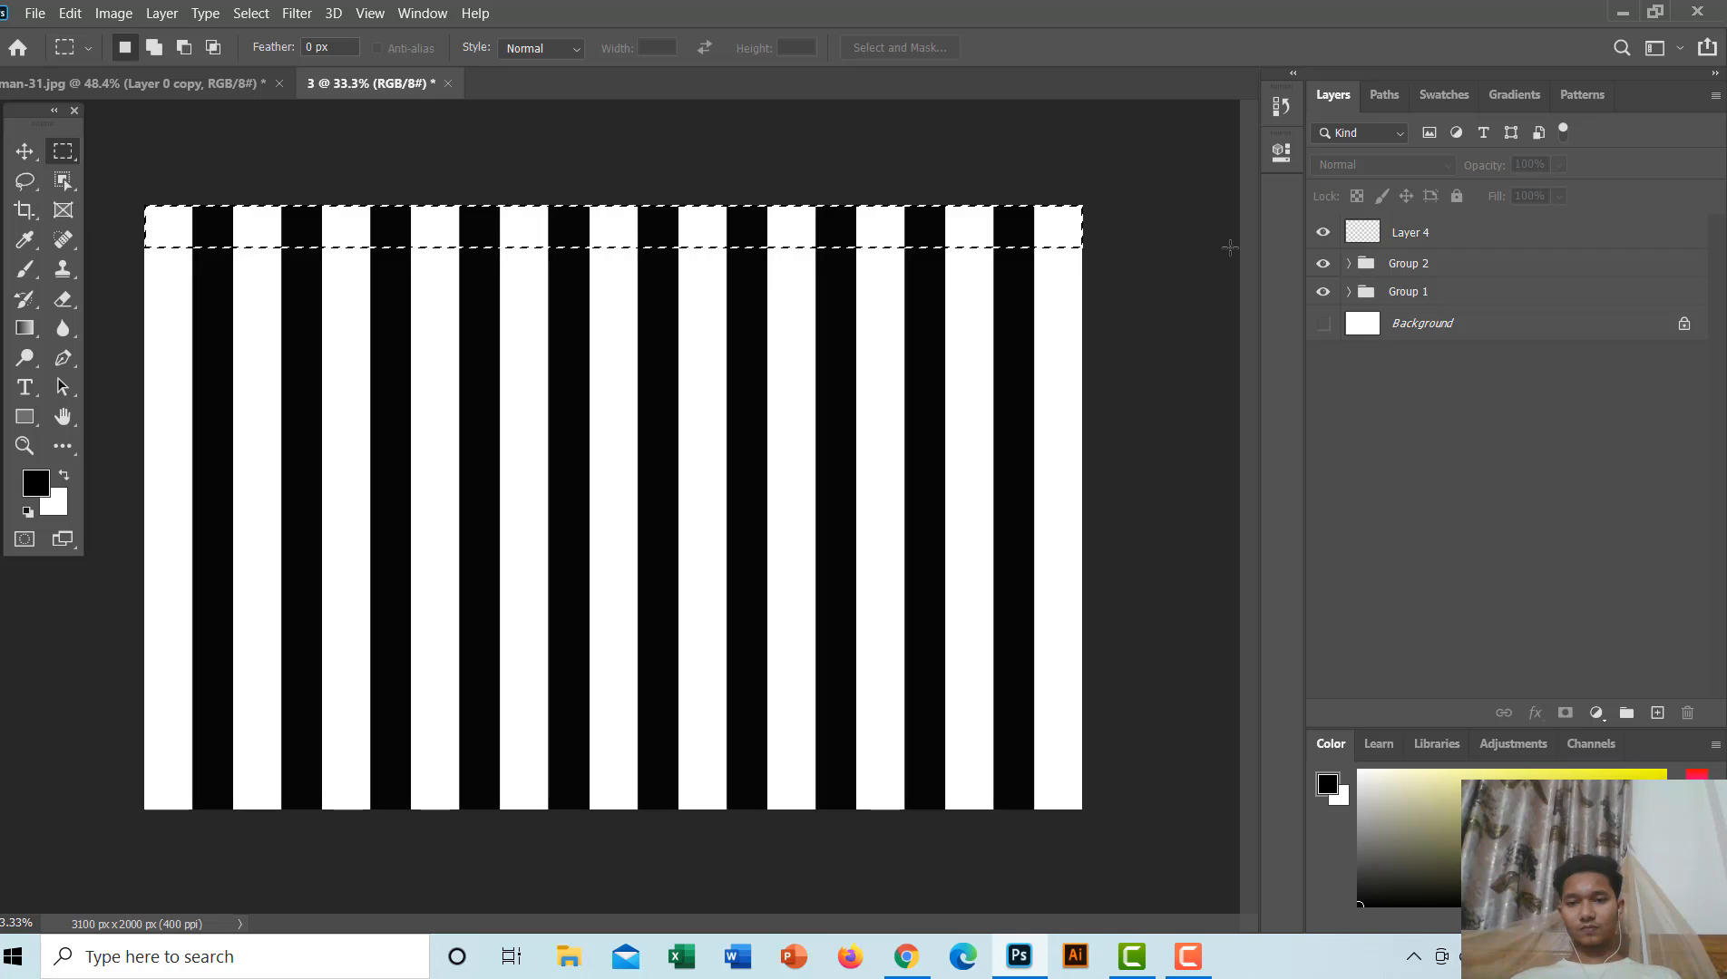
Step: Fill the selected strip with black on the blank top layer and clear the selection
click(1390, 240)
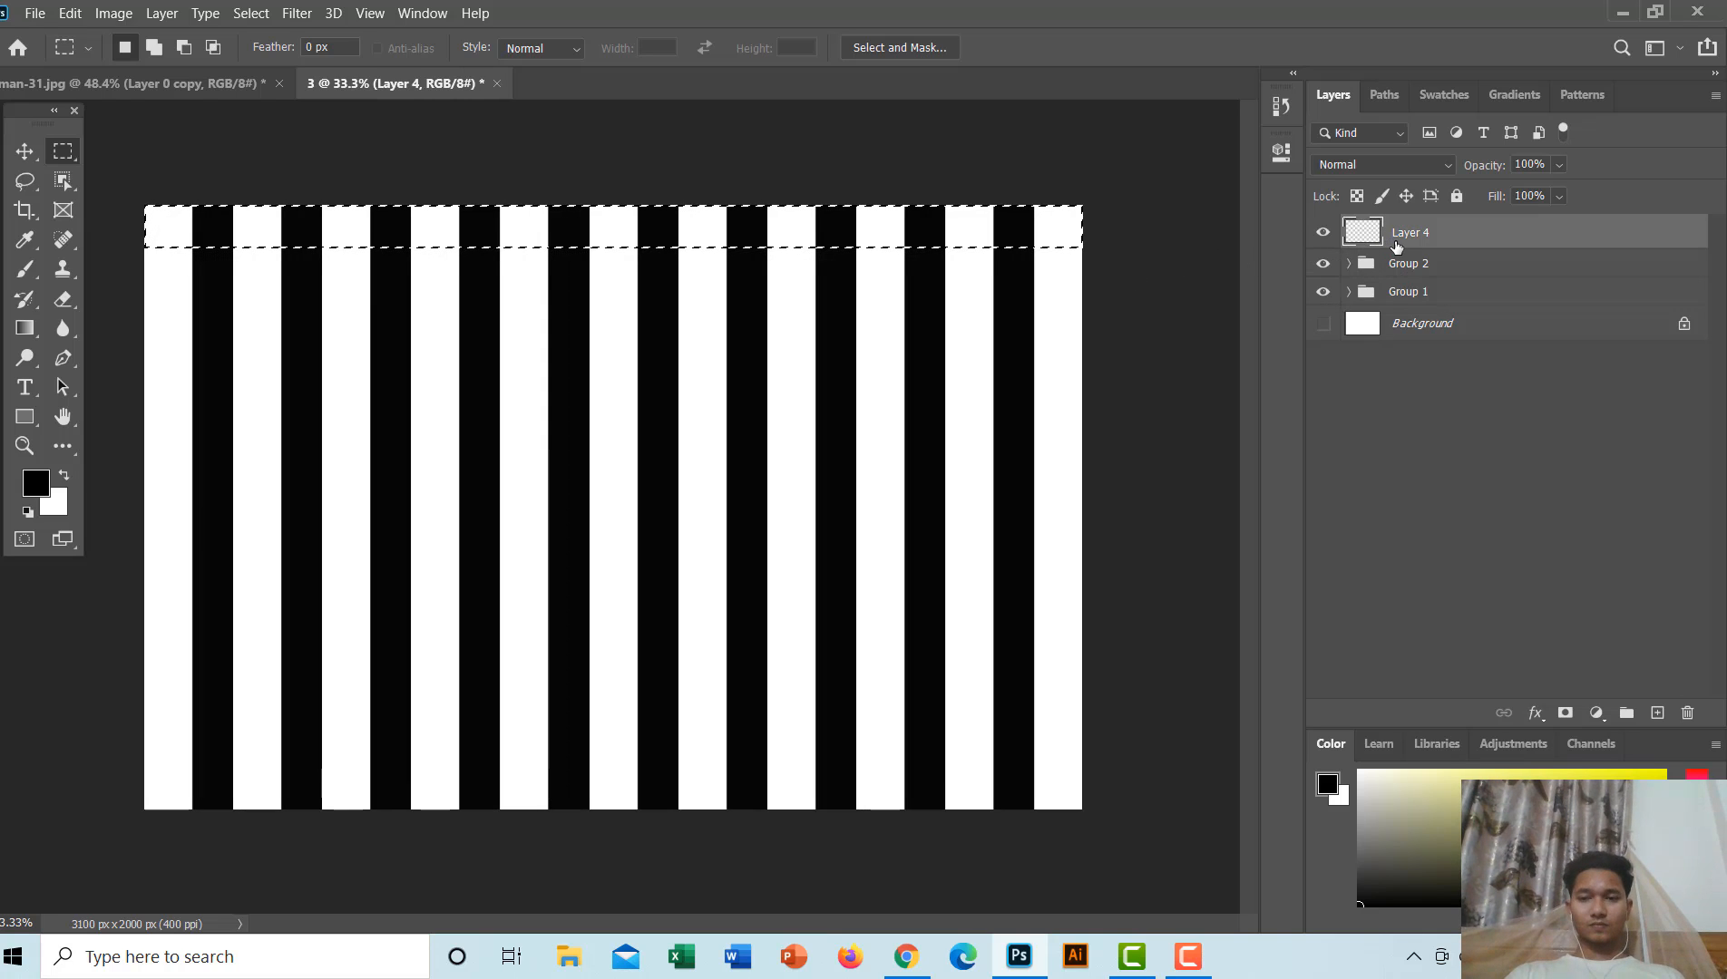
key(ctrl+BackSpace)
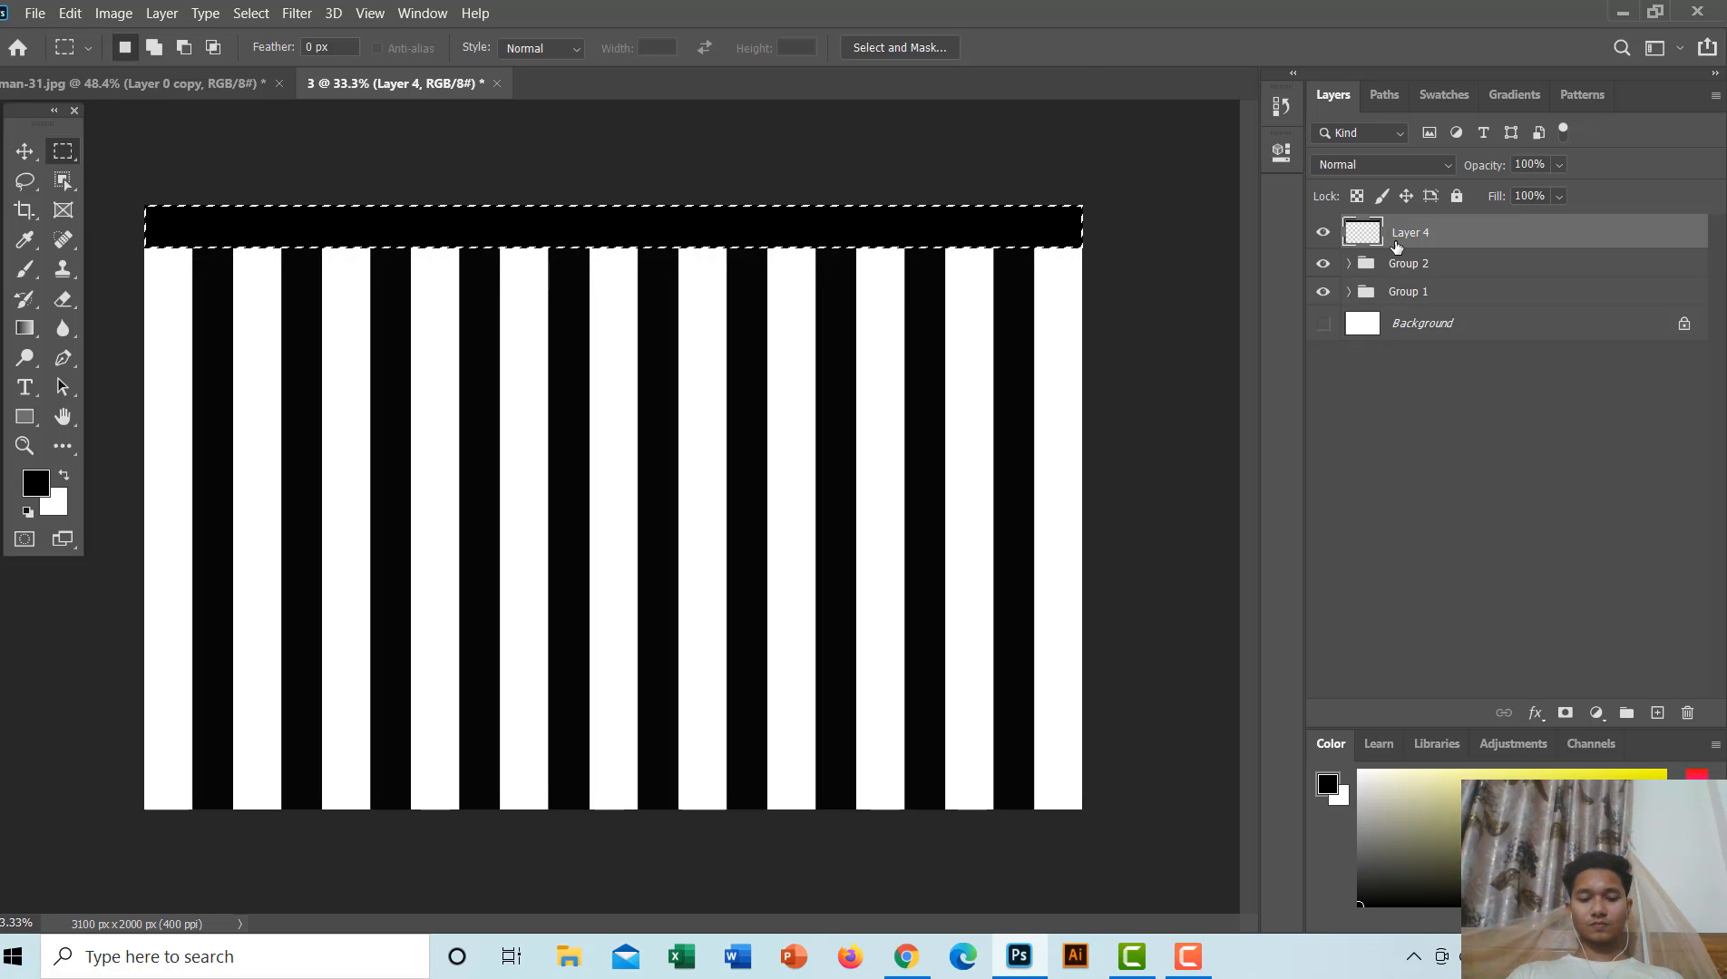
key(ctrl+d)
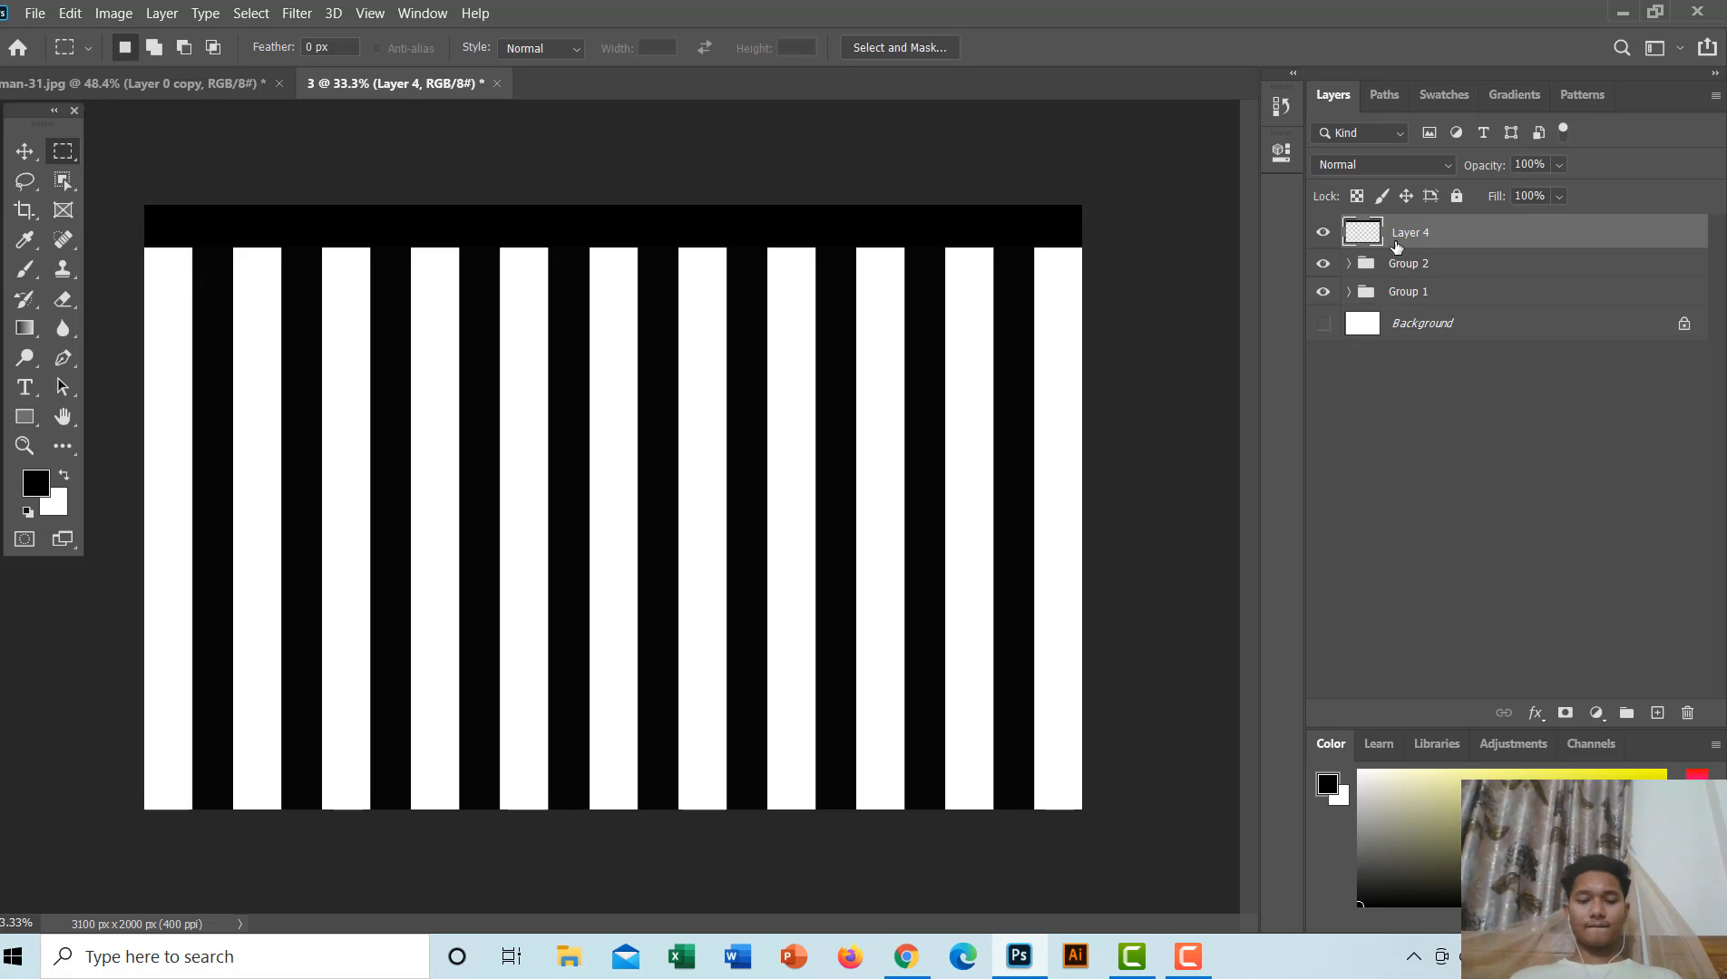
Step: Duplicate the black strip layer seven times and move the topmost copy to the canvas's bottom edge
key(ctrl+j)
key(ctrl+j)
key(ctrl+j)
key(ctrl+j)
key(ctrl+j)
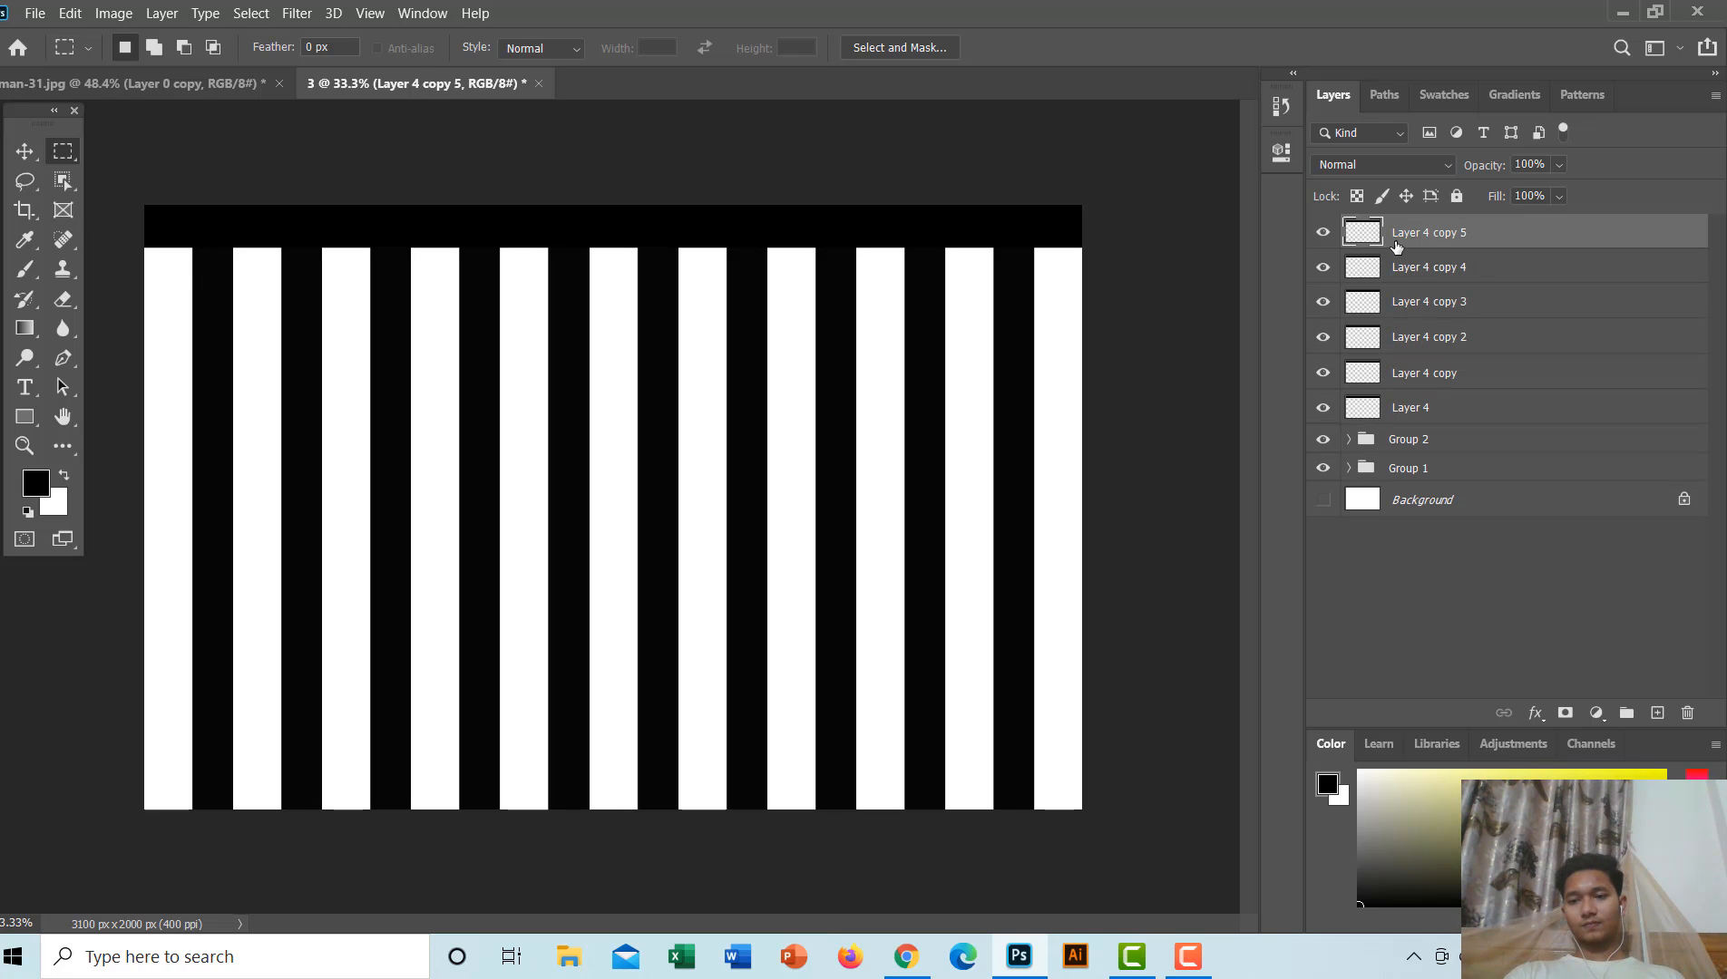
key(ctrl+j)
key(ctrl+j)
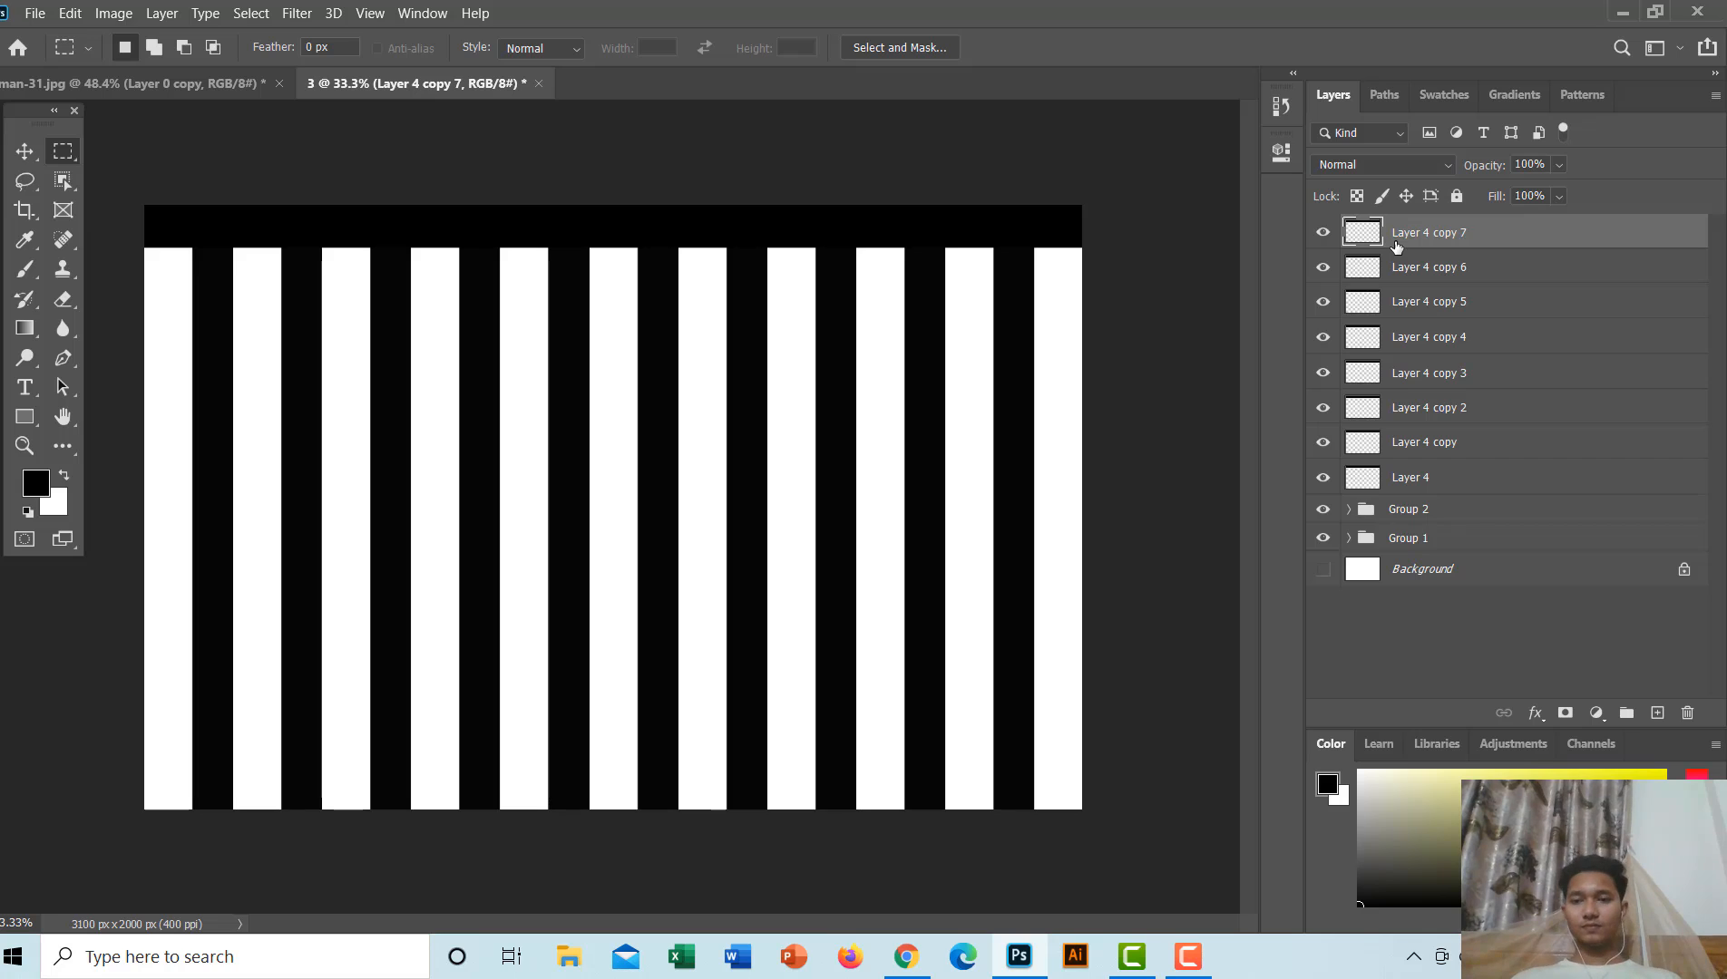
click(24, 150)
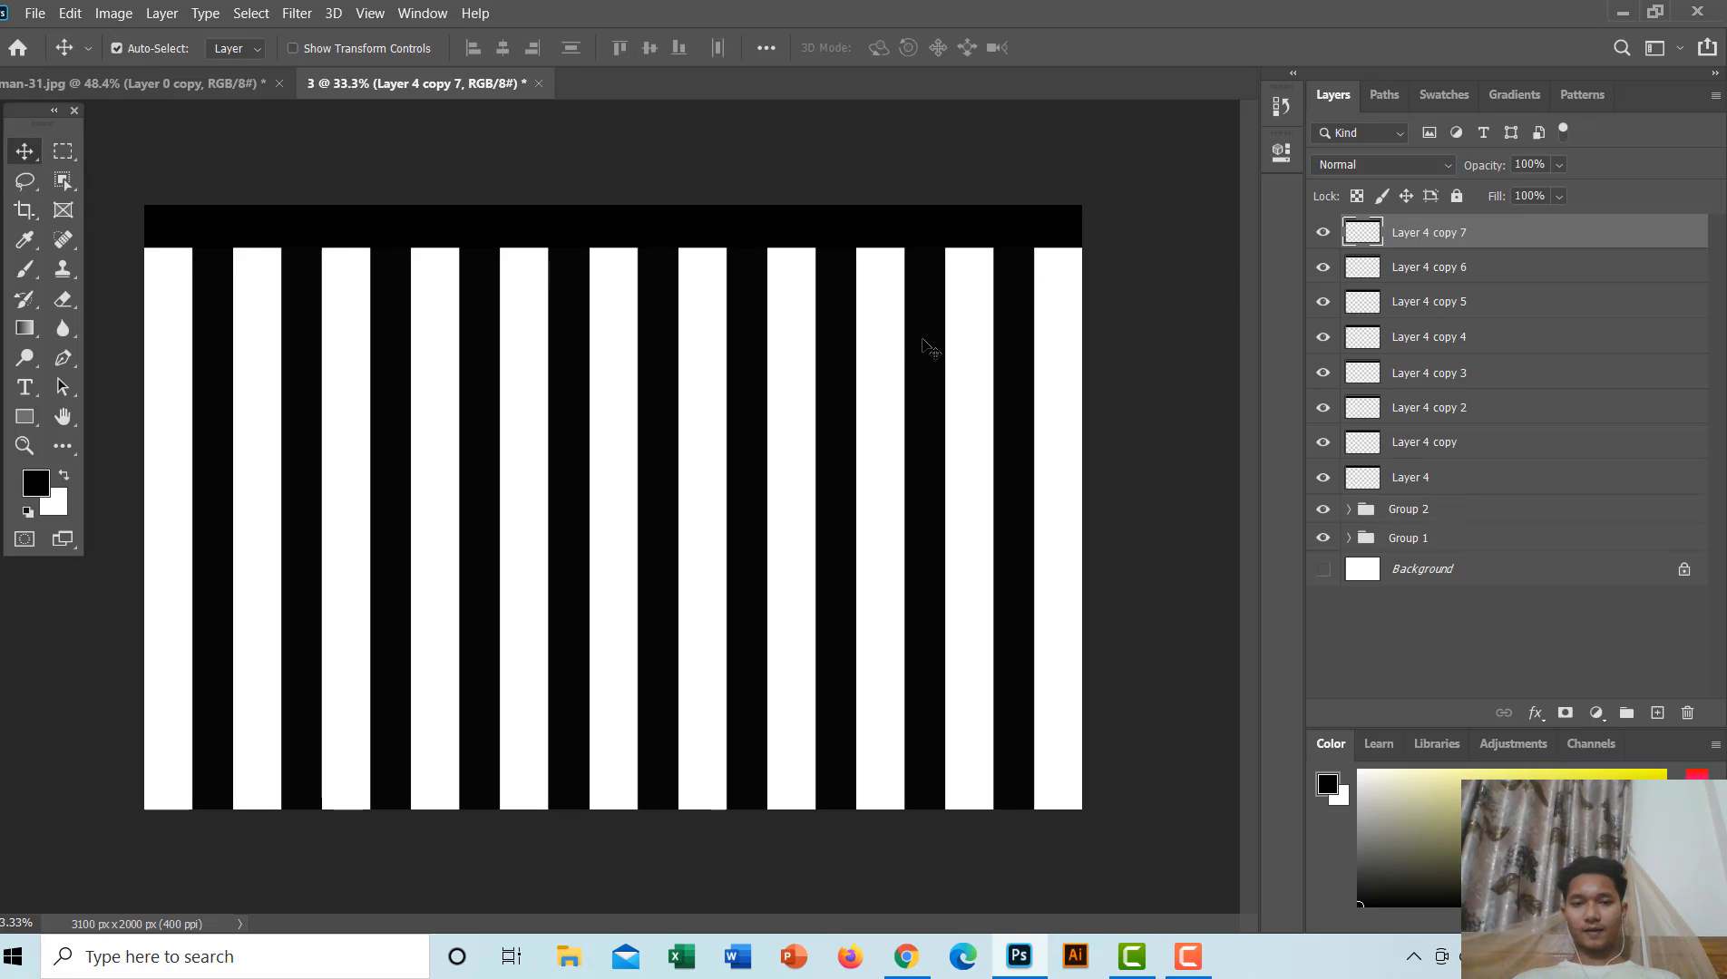
drag(812, 243, 804, 794)
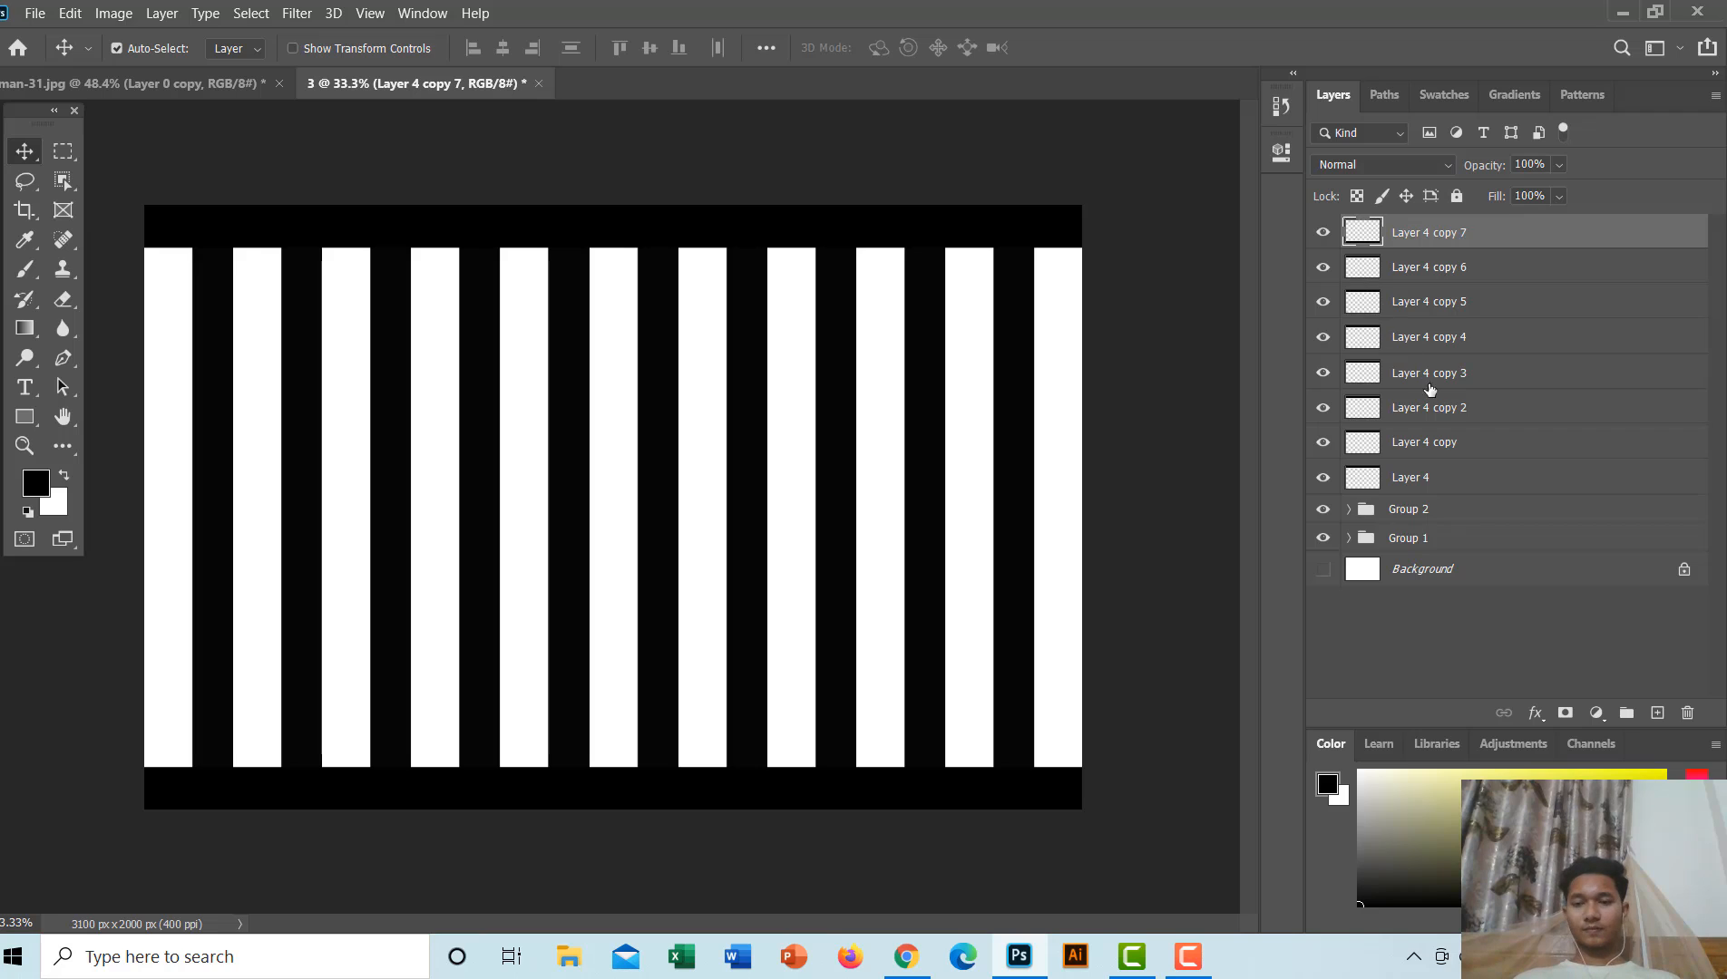
Step: Distribute the eight black strip layers evenly down the canvas height and group them
shift+click(1429, 481)
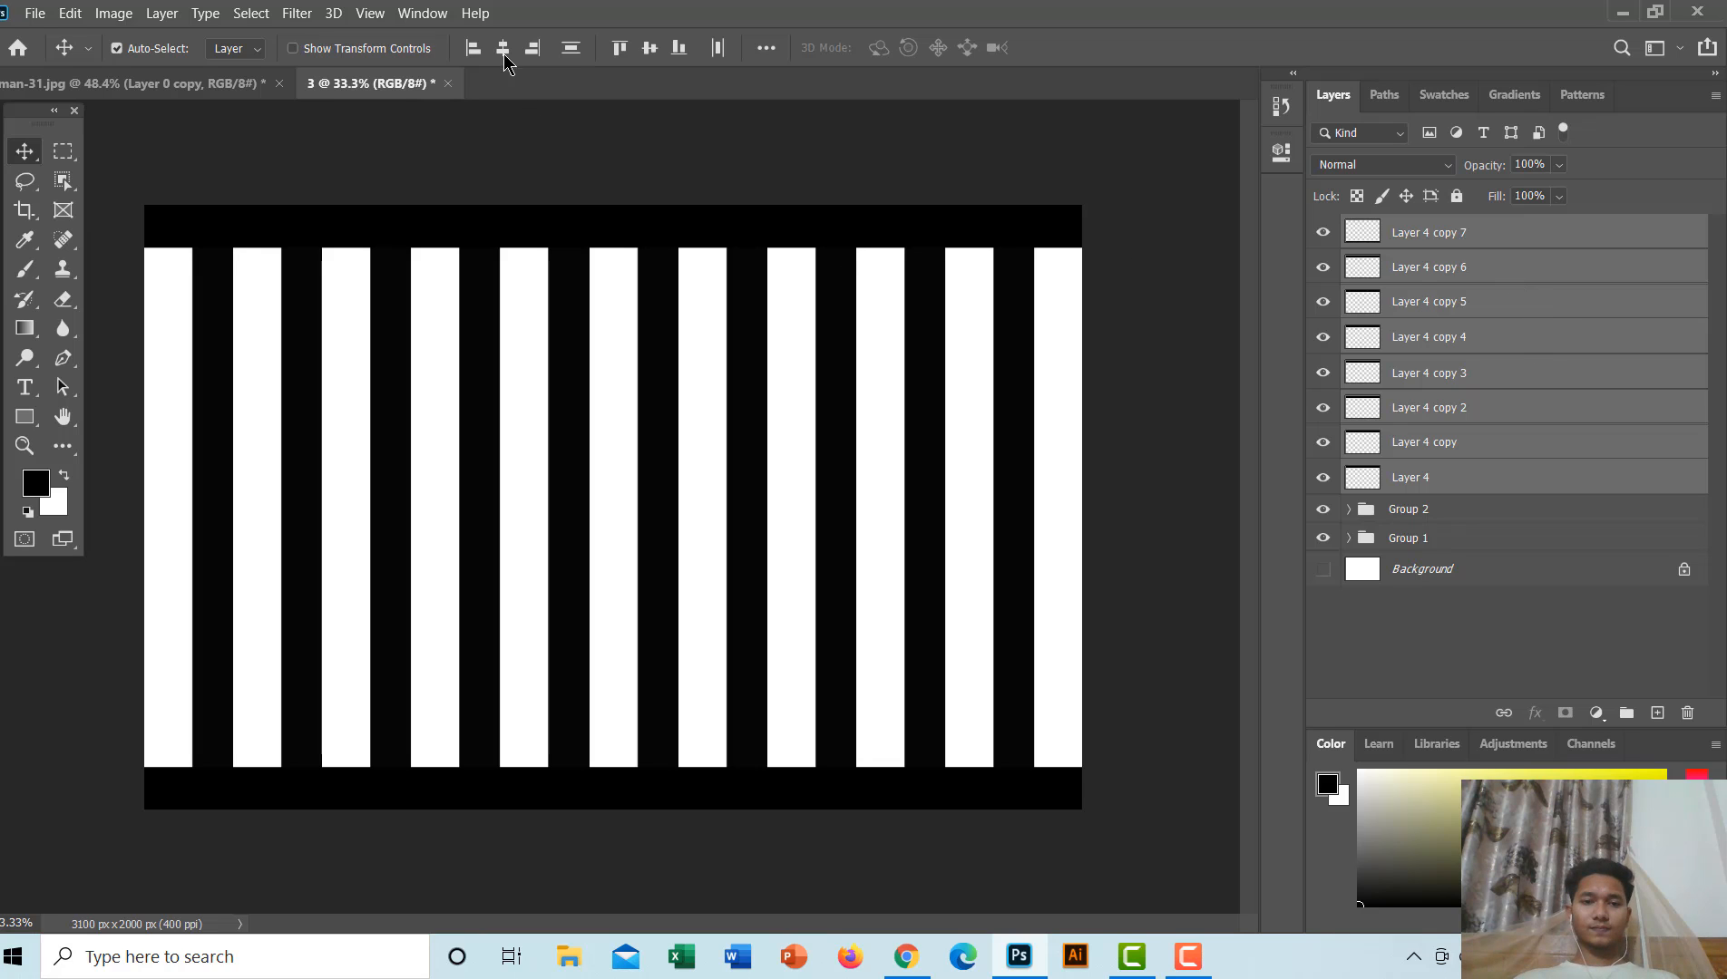
click(571, 50)
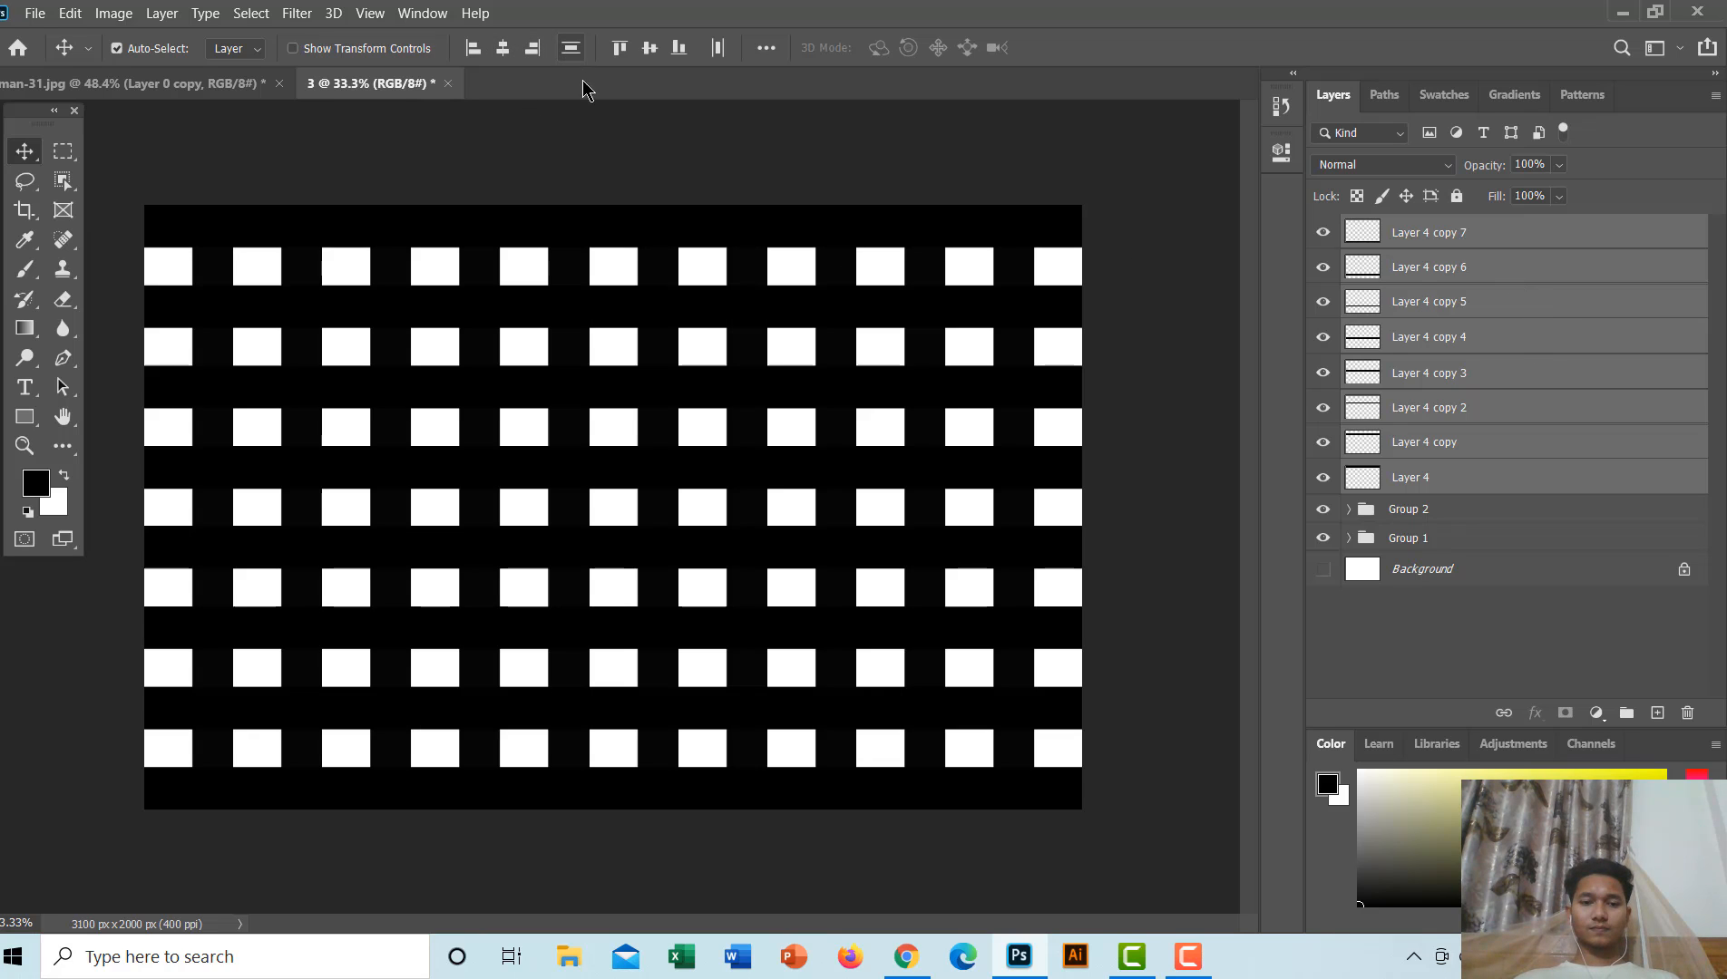
click(1626, 713)
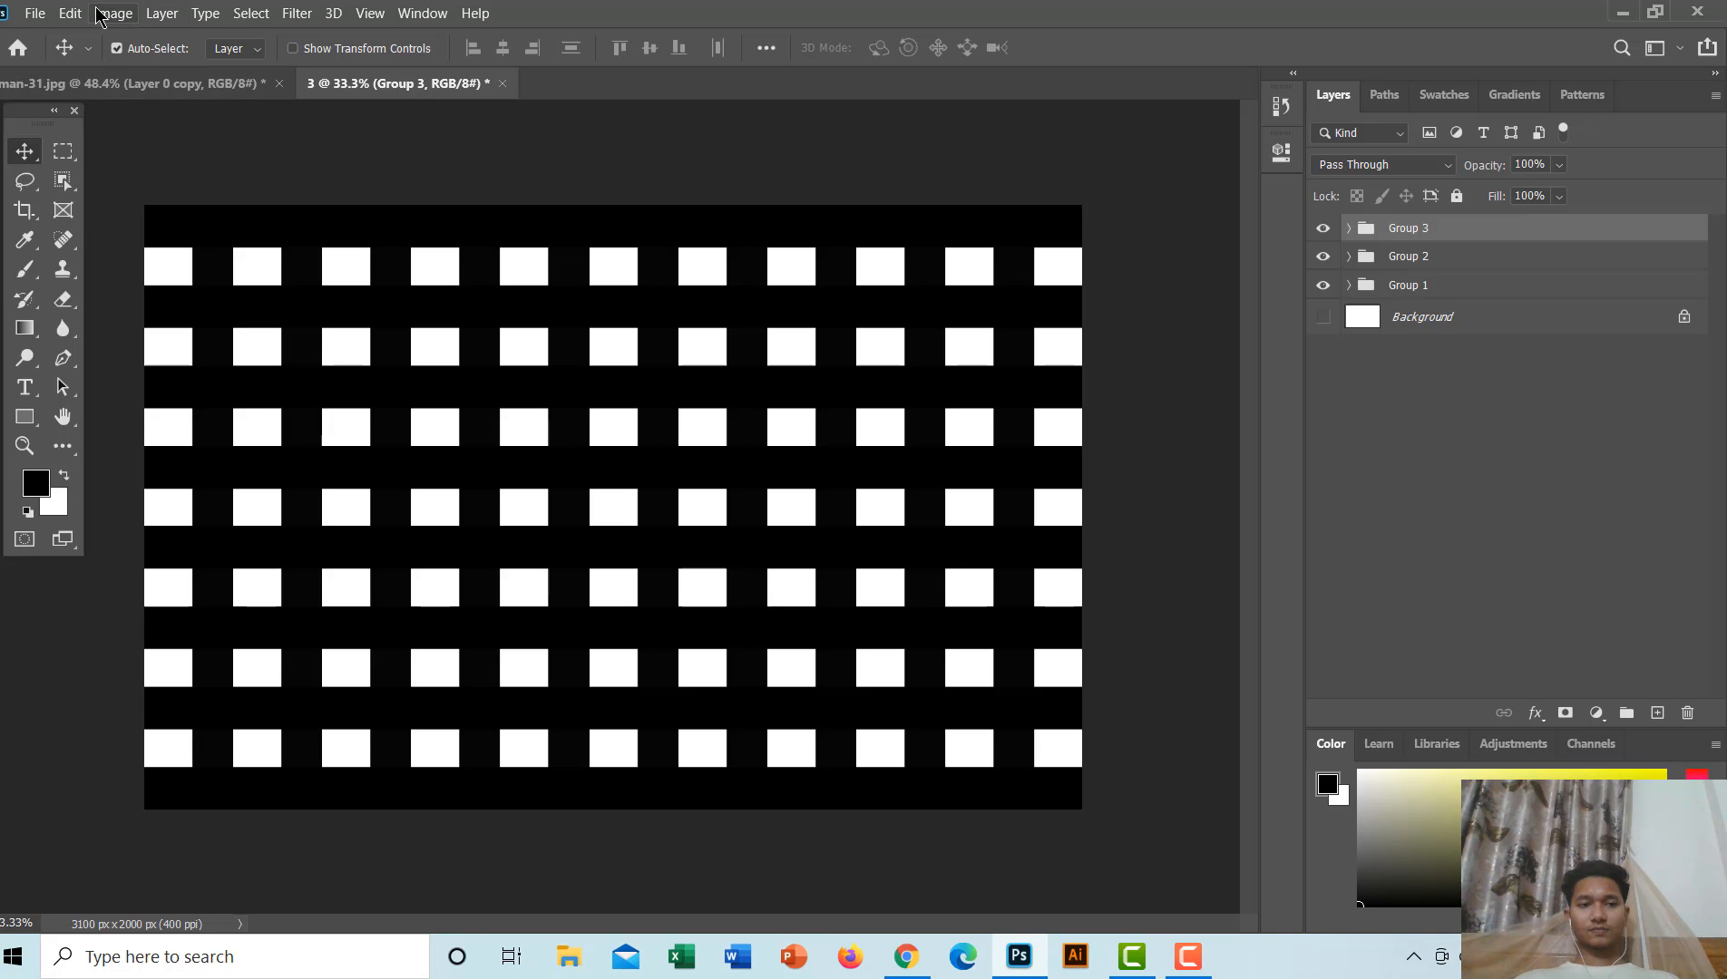
Step: Export the finished design as a 3100 x 2000 px JPG named 4.jpg in the Graphic design folder
click(36, 13)
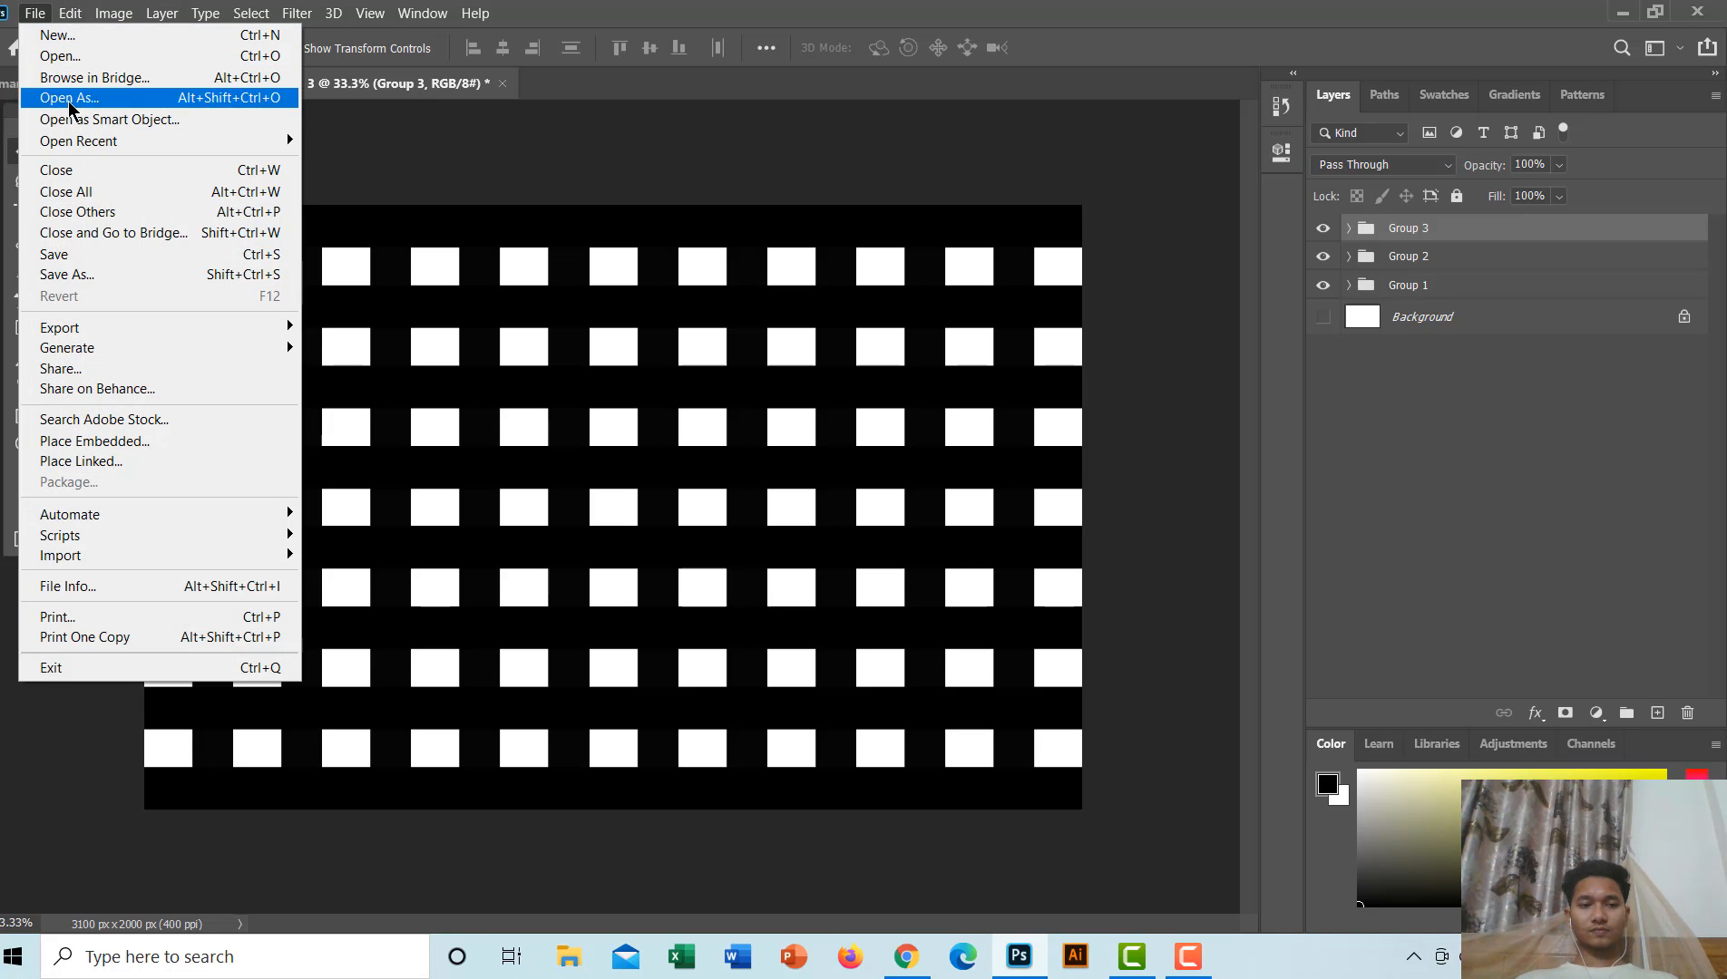
mouse_move(105, 342)
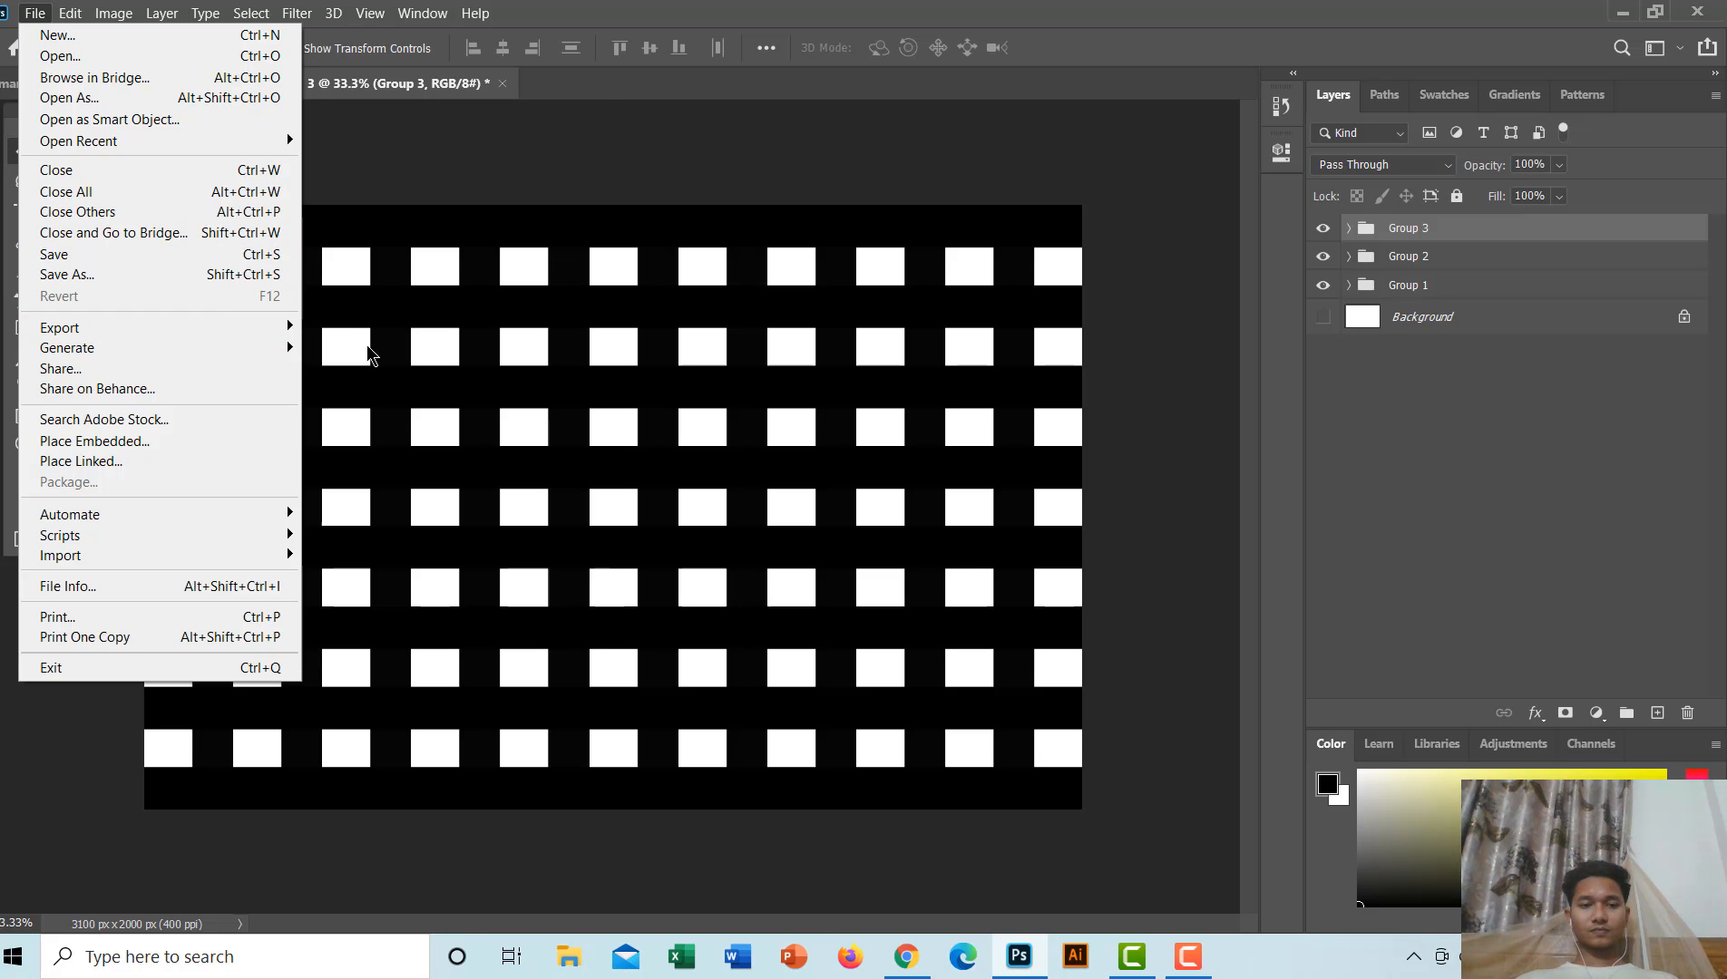
mouse_move(223, 339)
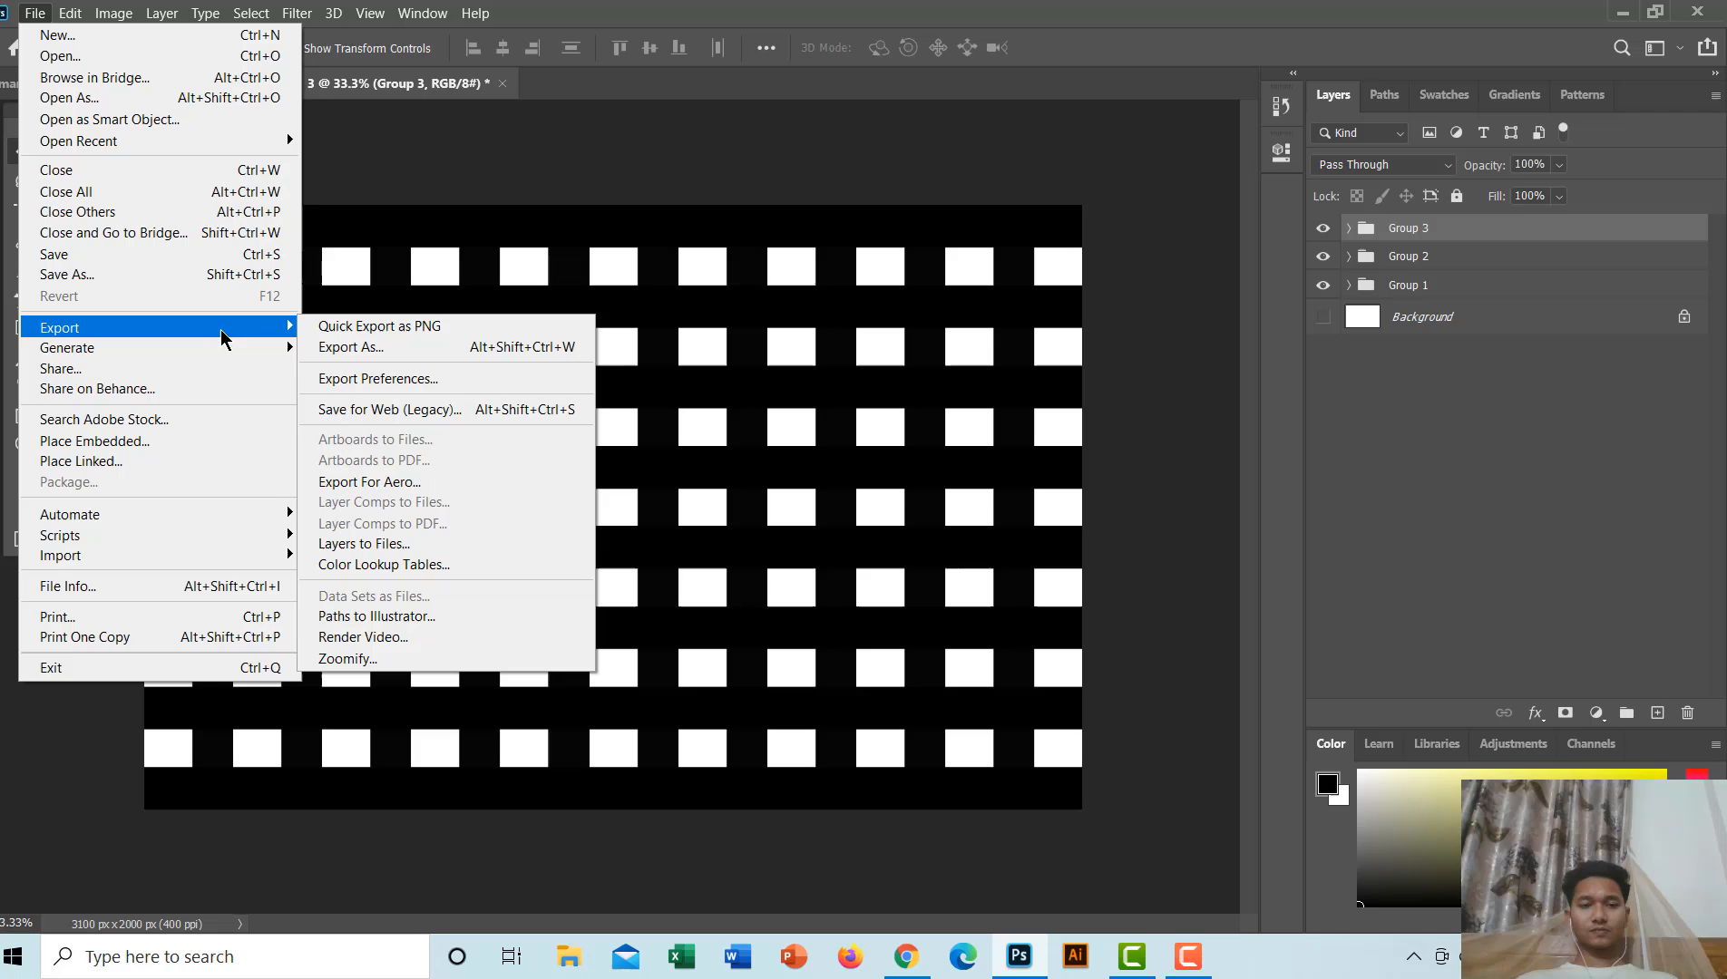
click(379, 347)
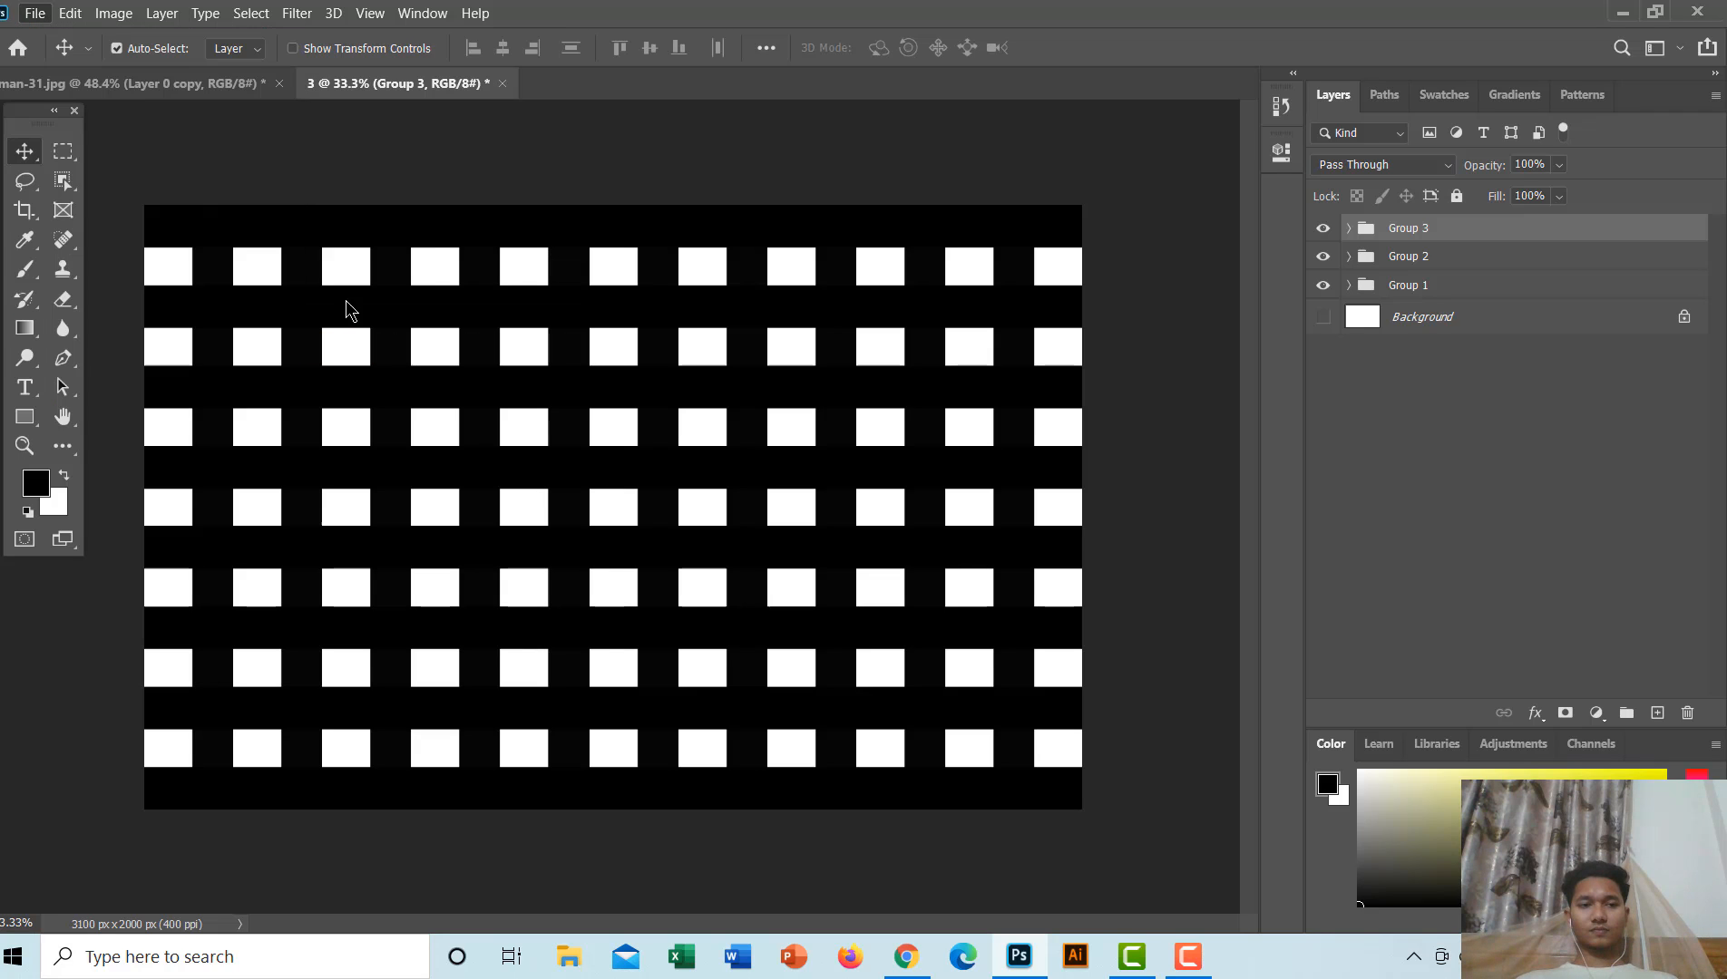
click(42, 20)
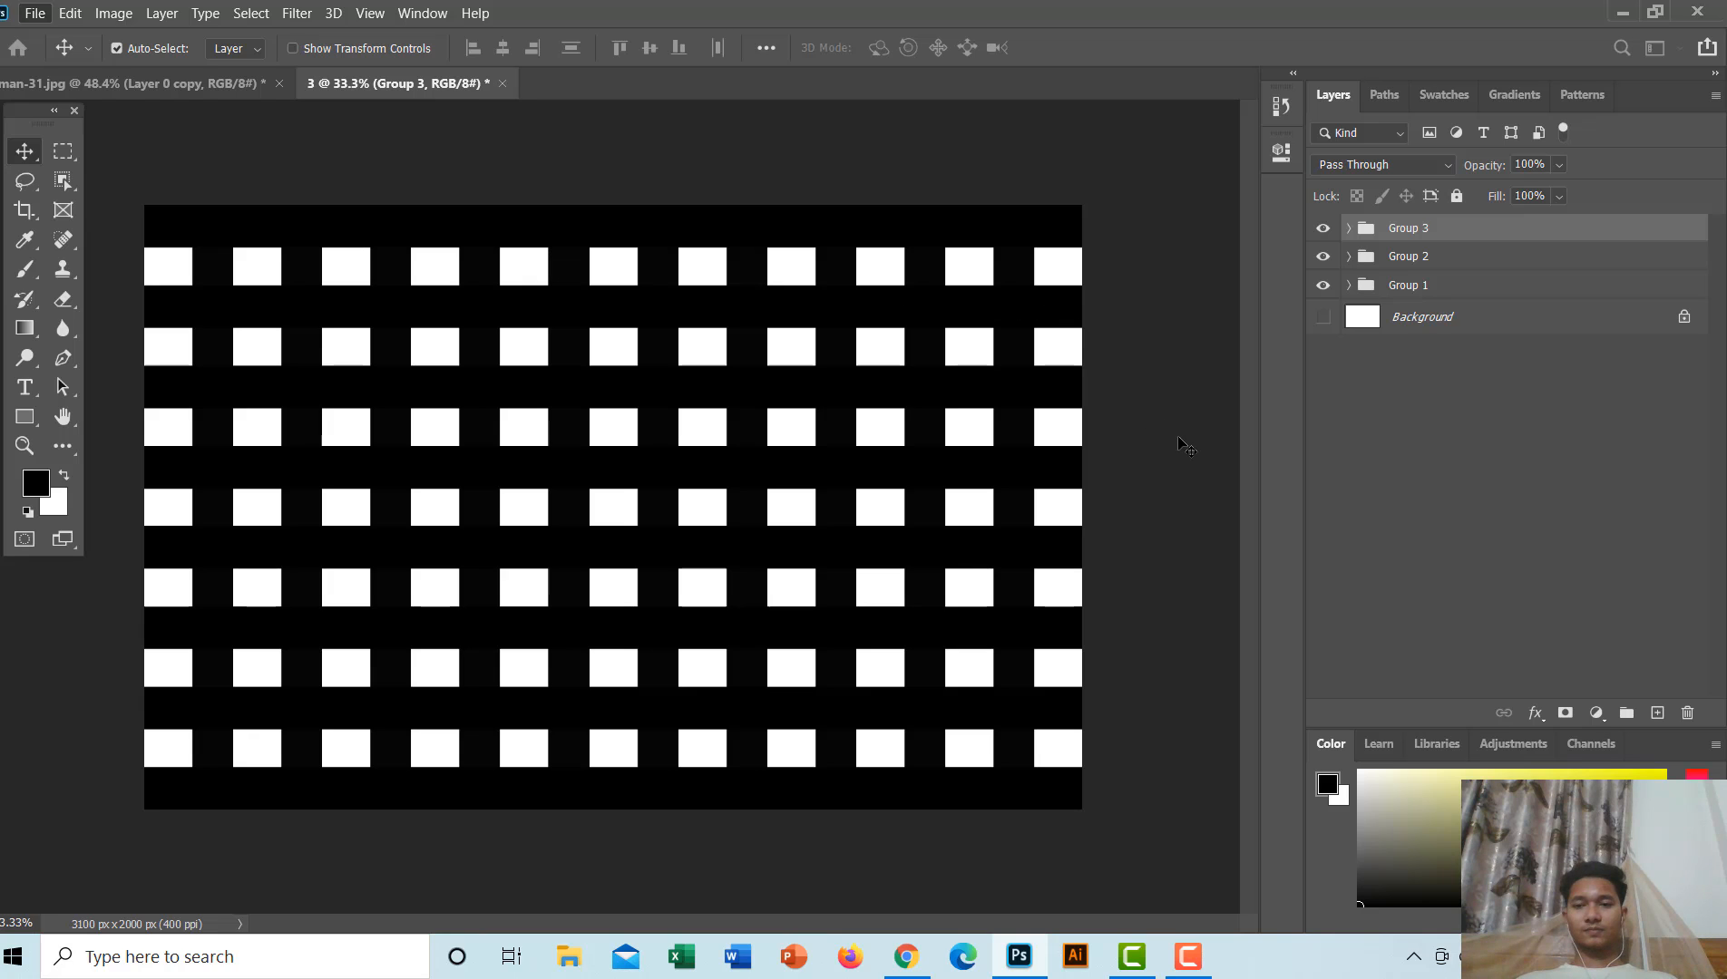
key(ctrl+alt+shift+w)
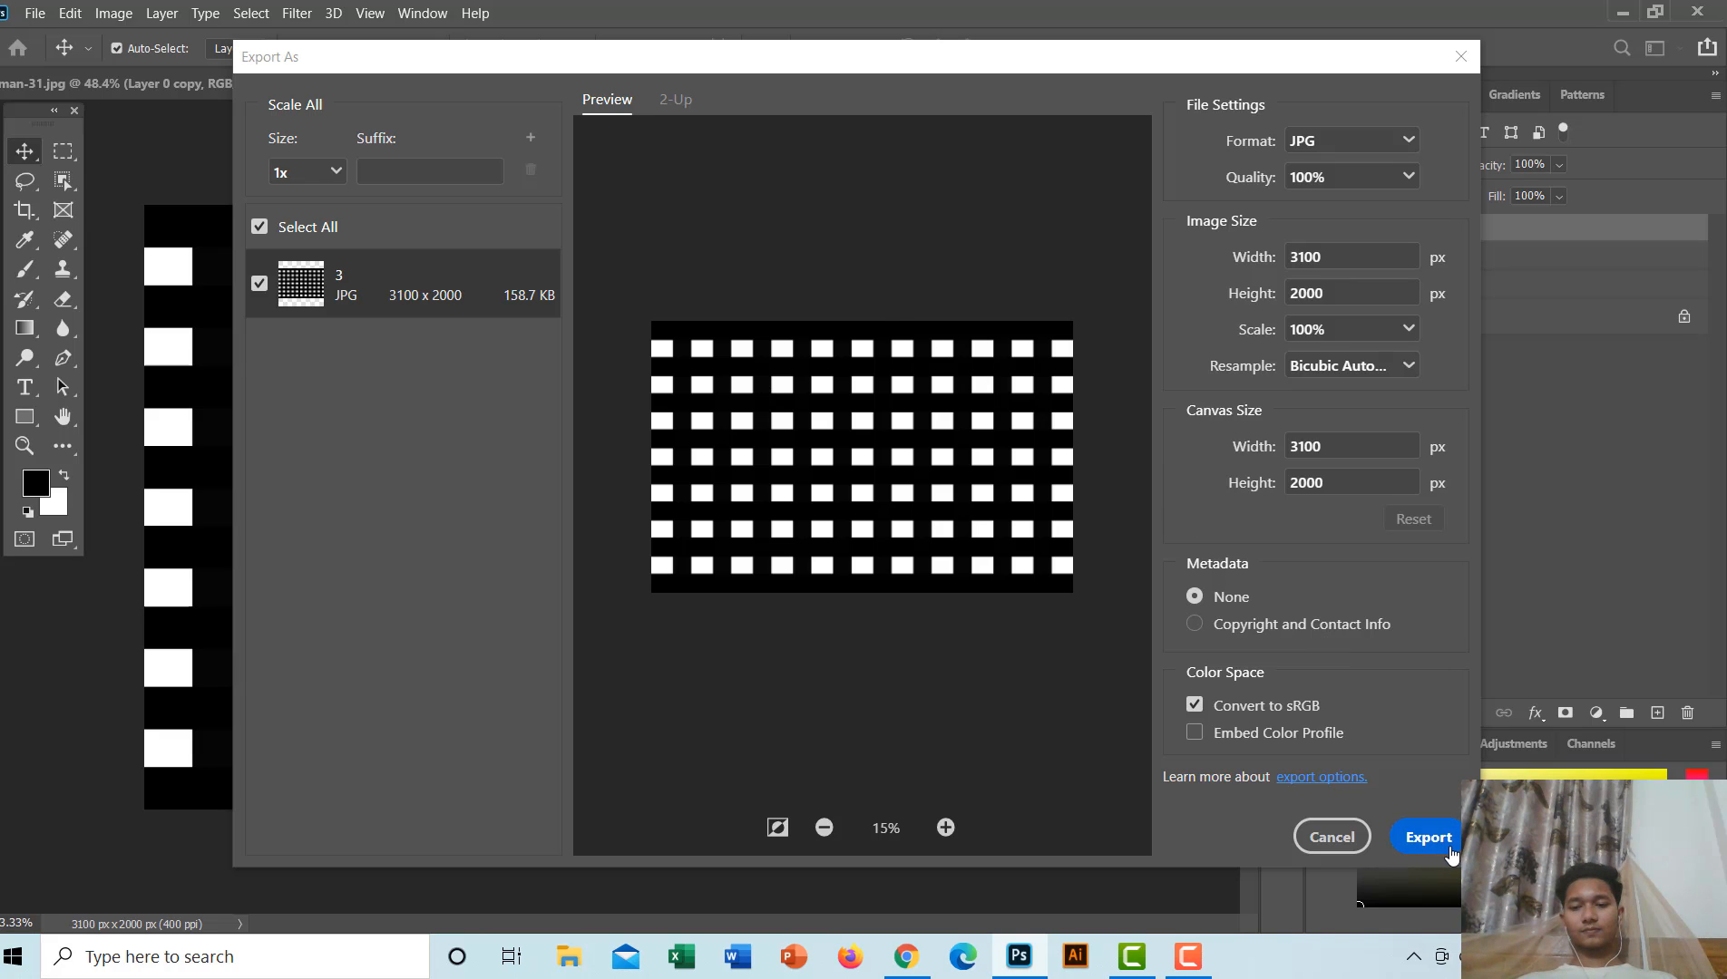
click(1442, 835)
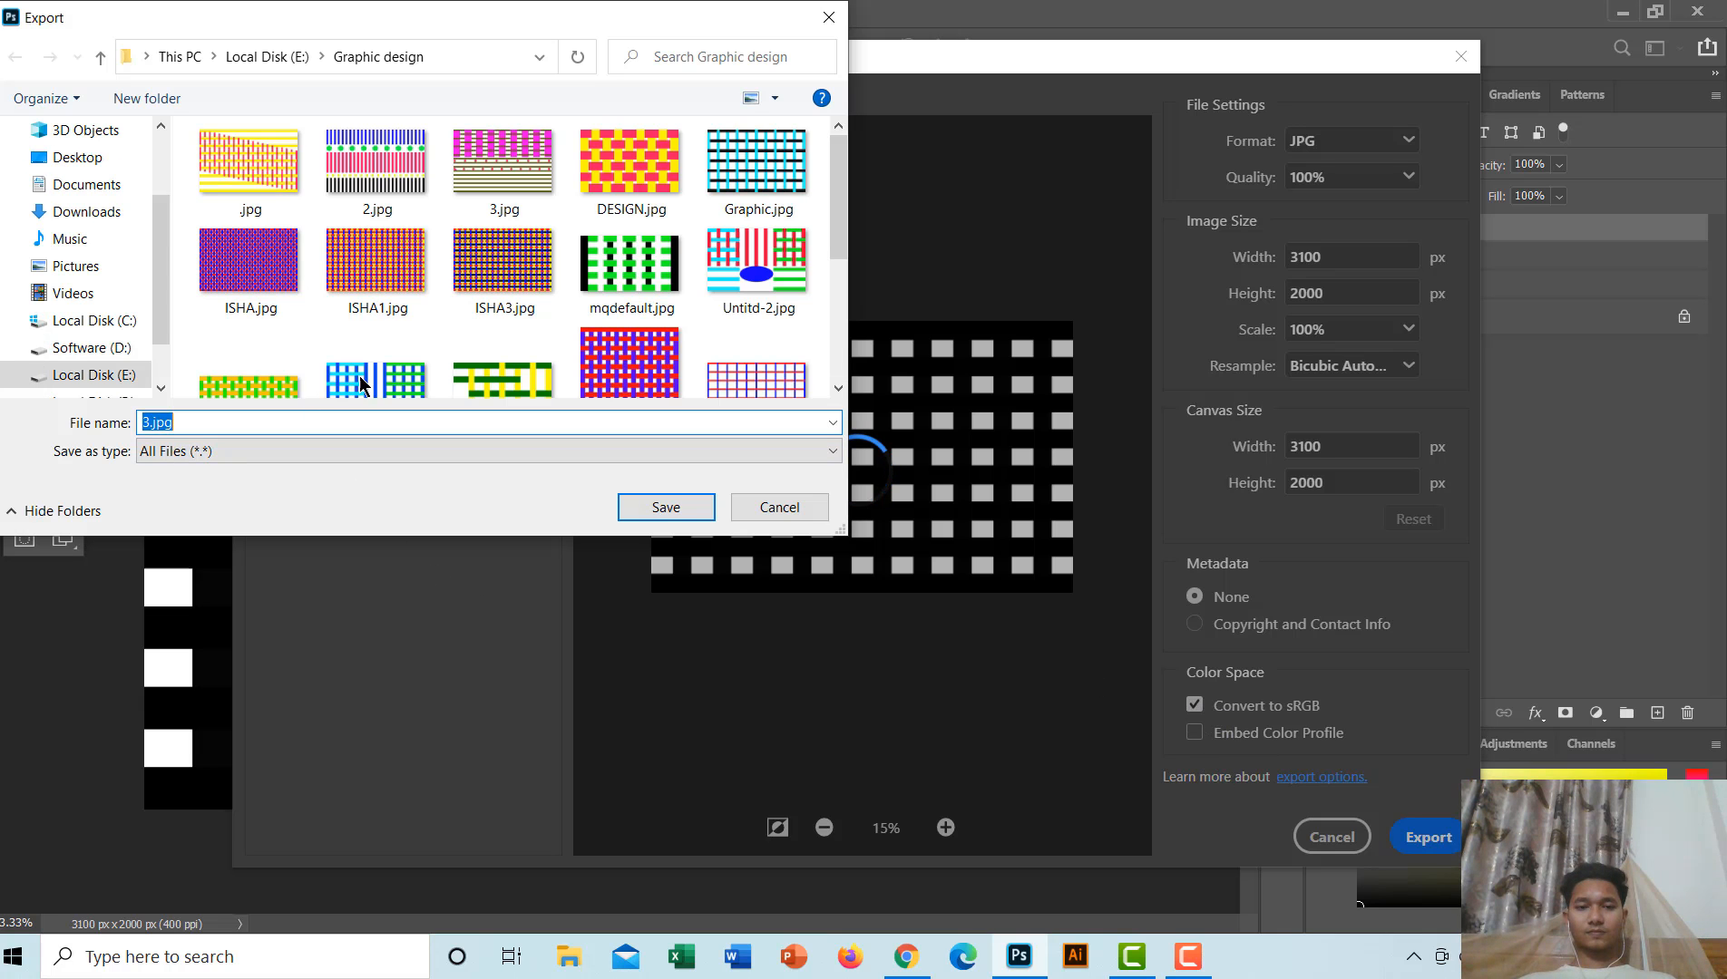
click(156, 424)
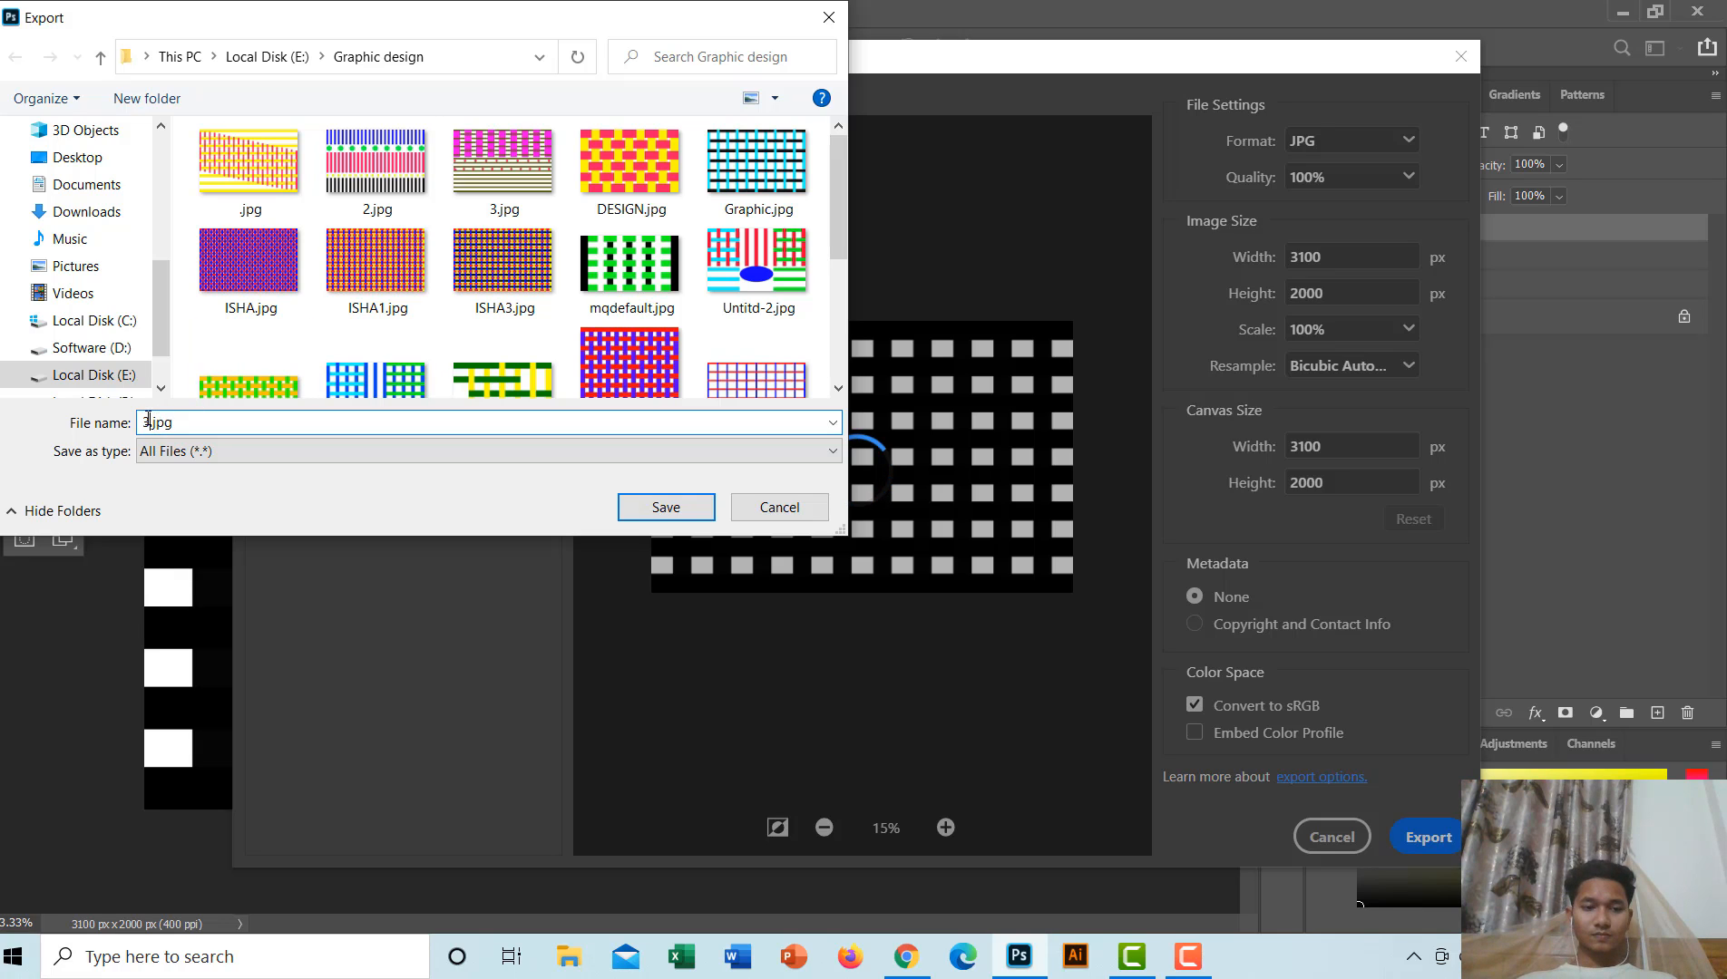
key(BackSpace)
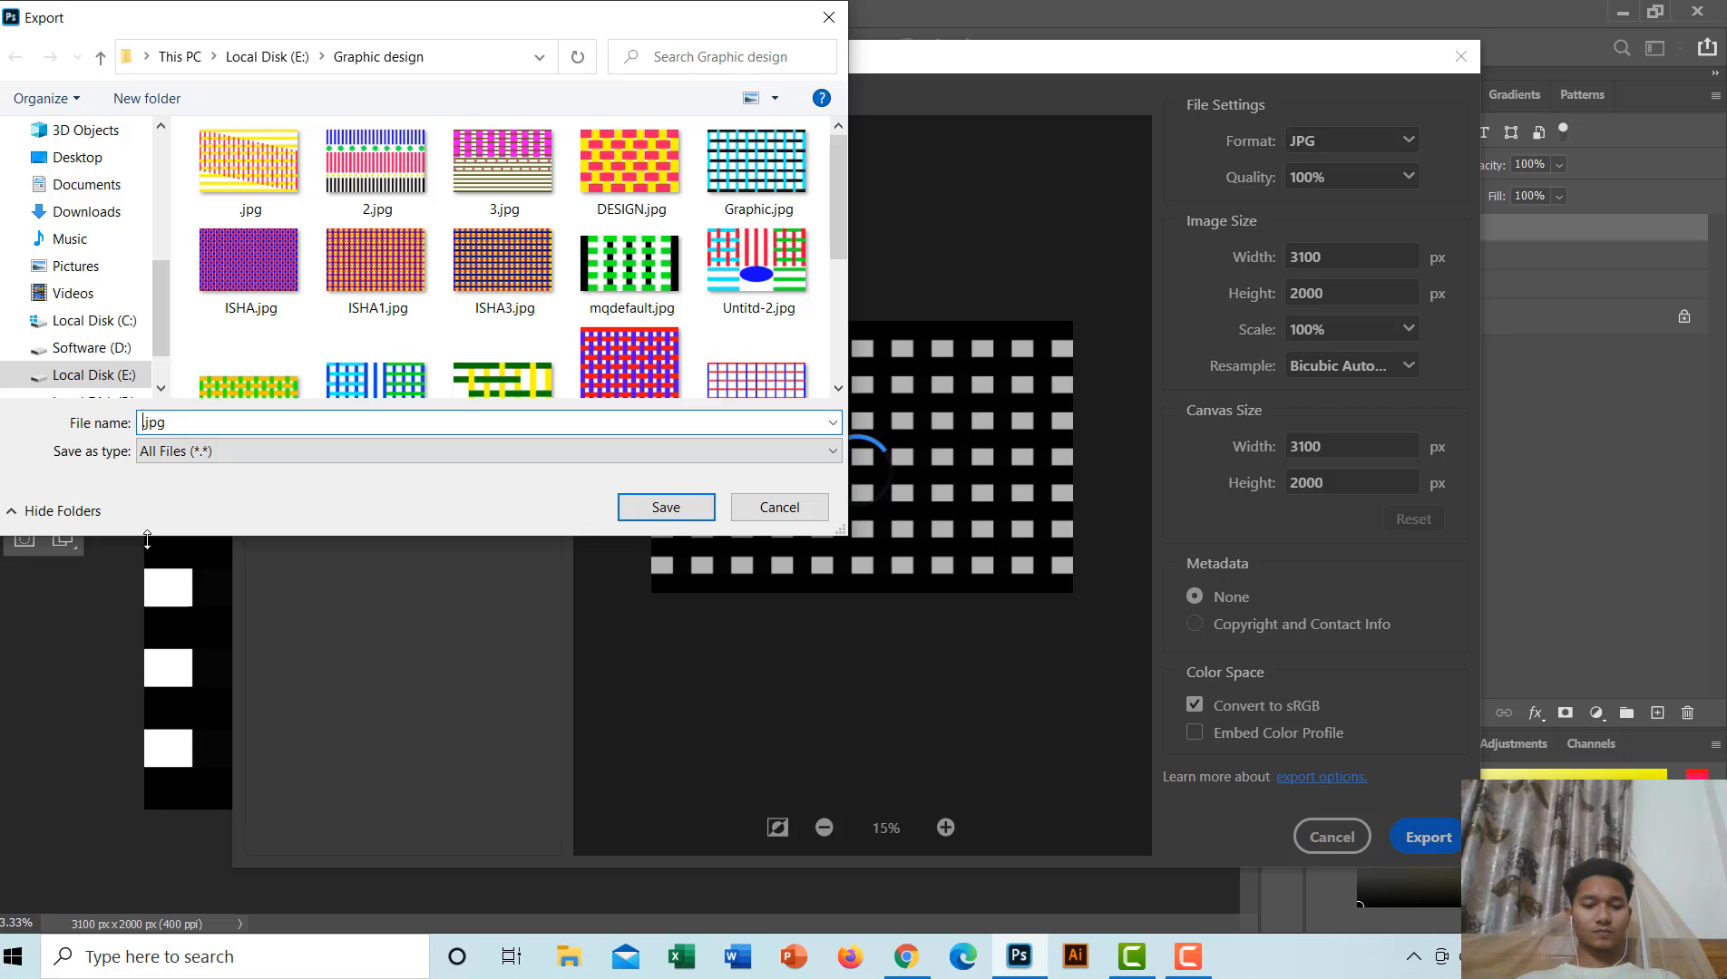
text(4)
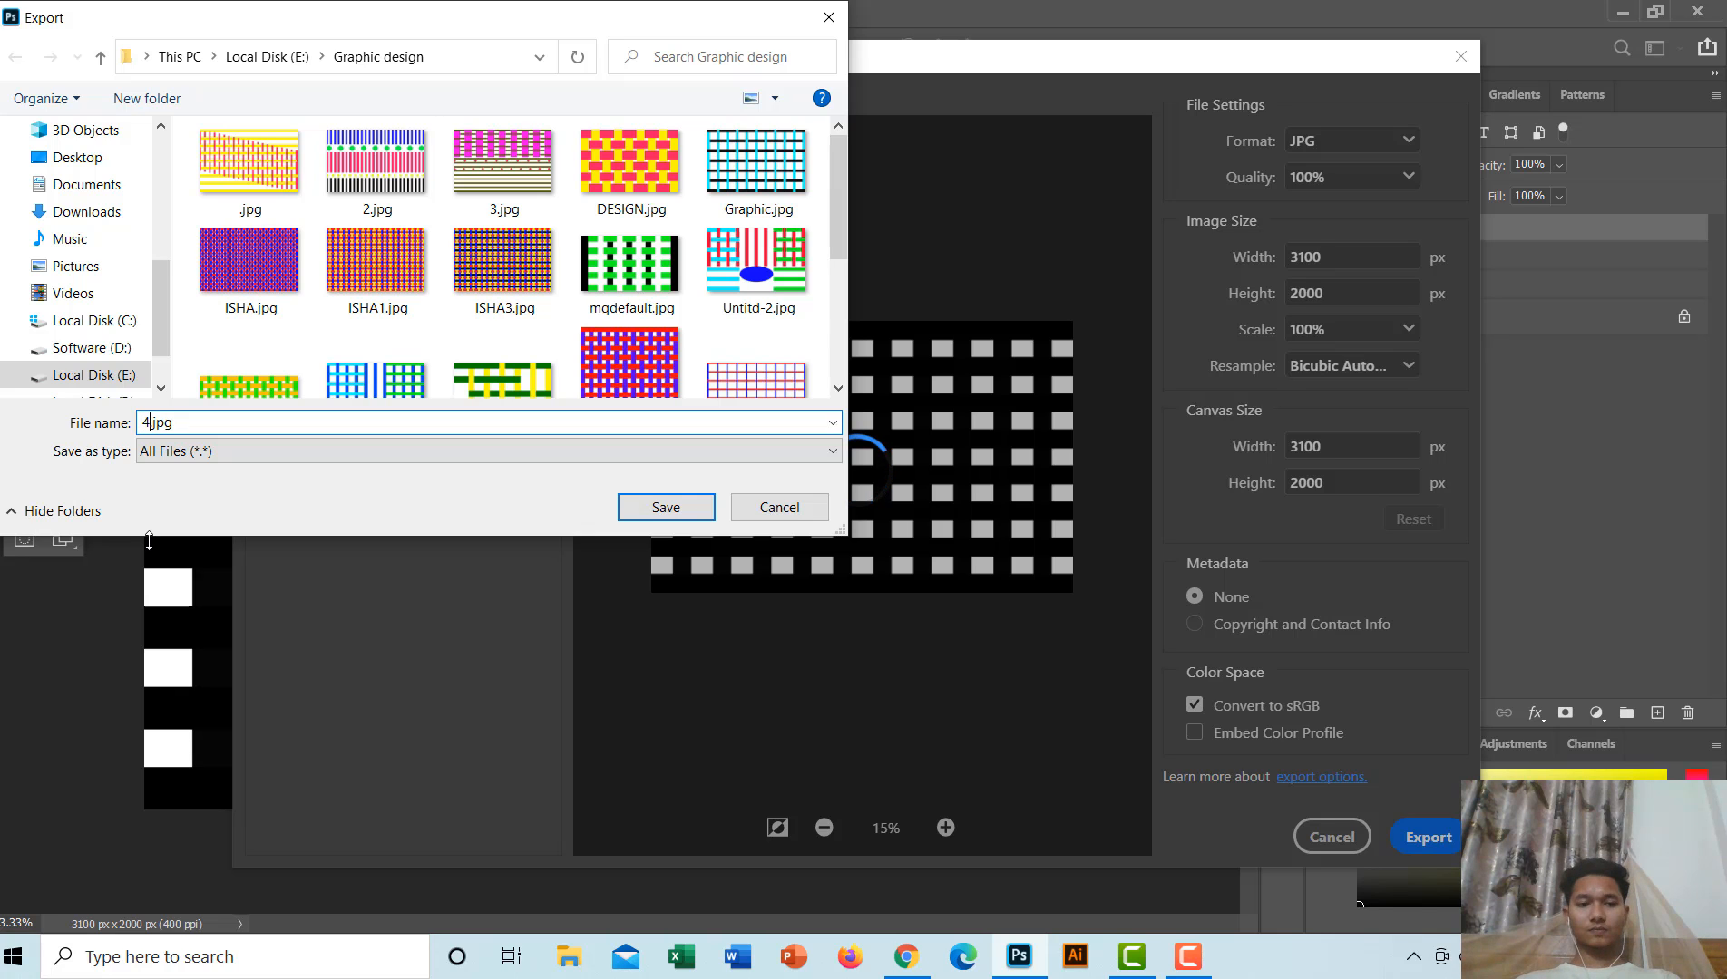
key(Return)
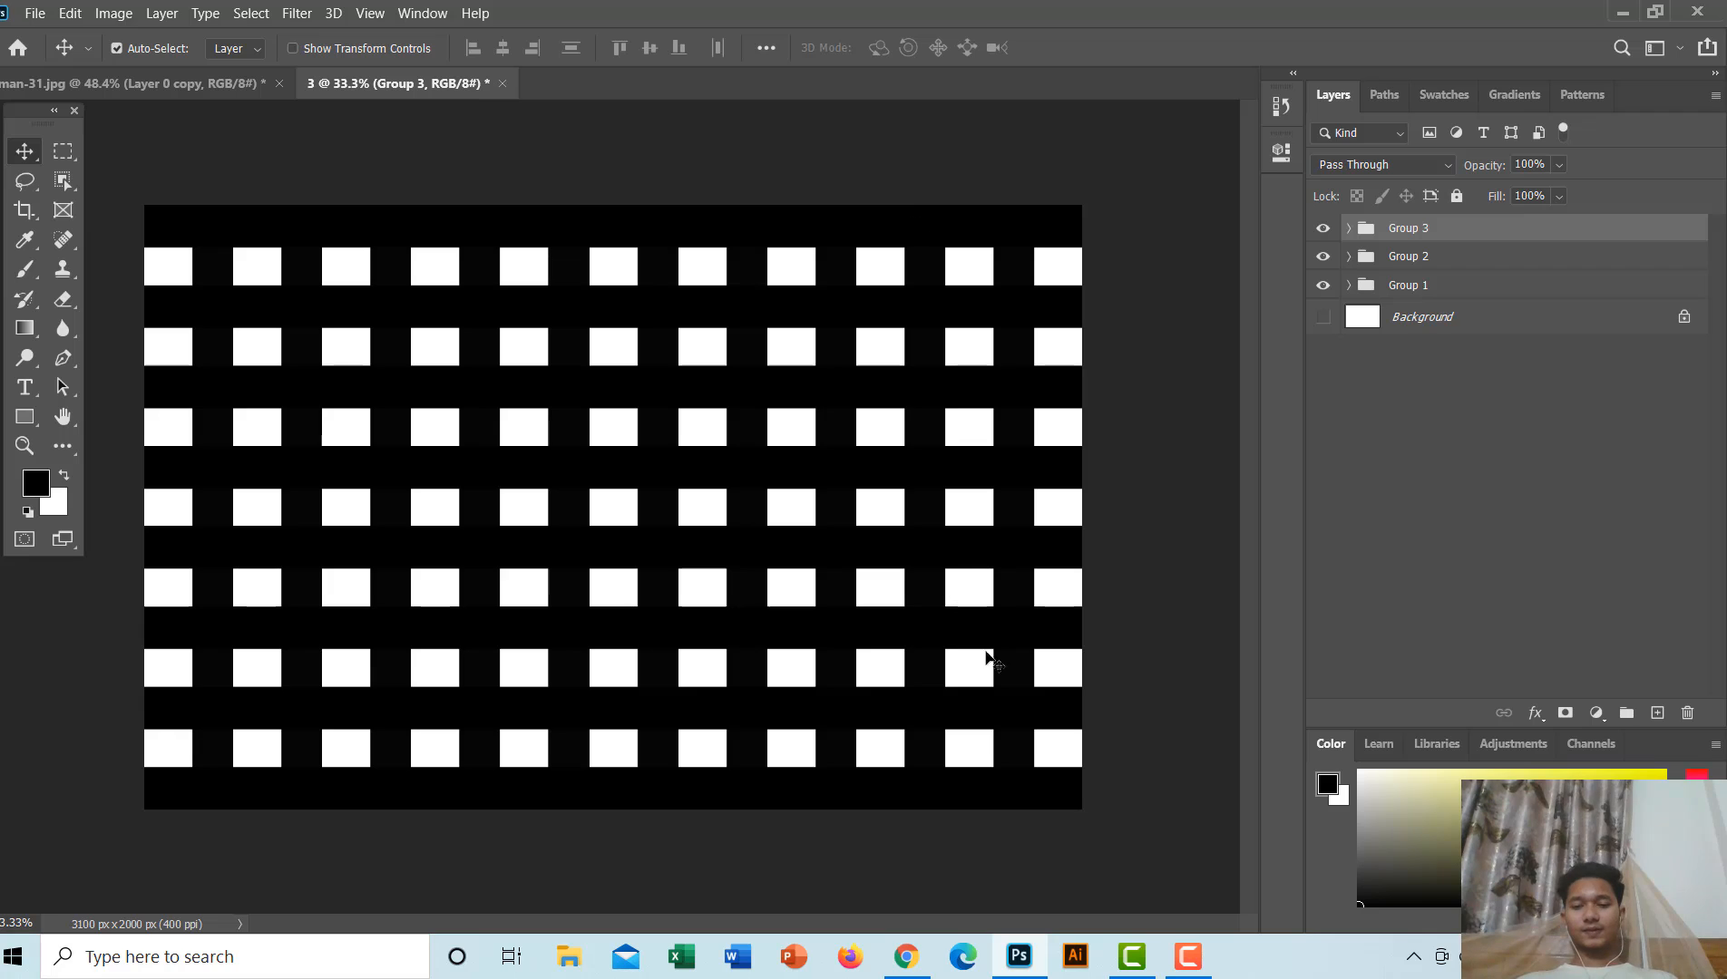
click(1188, 960)
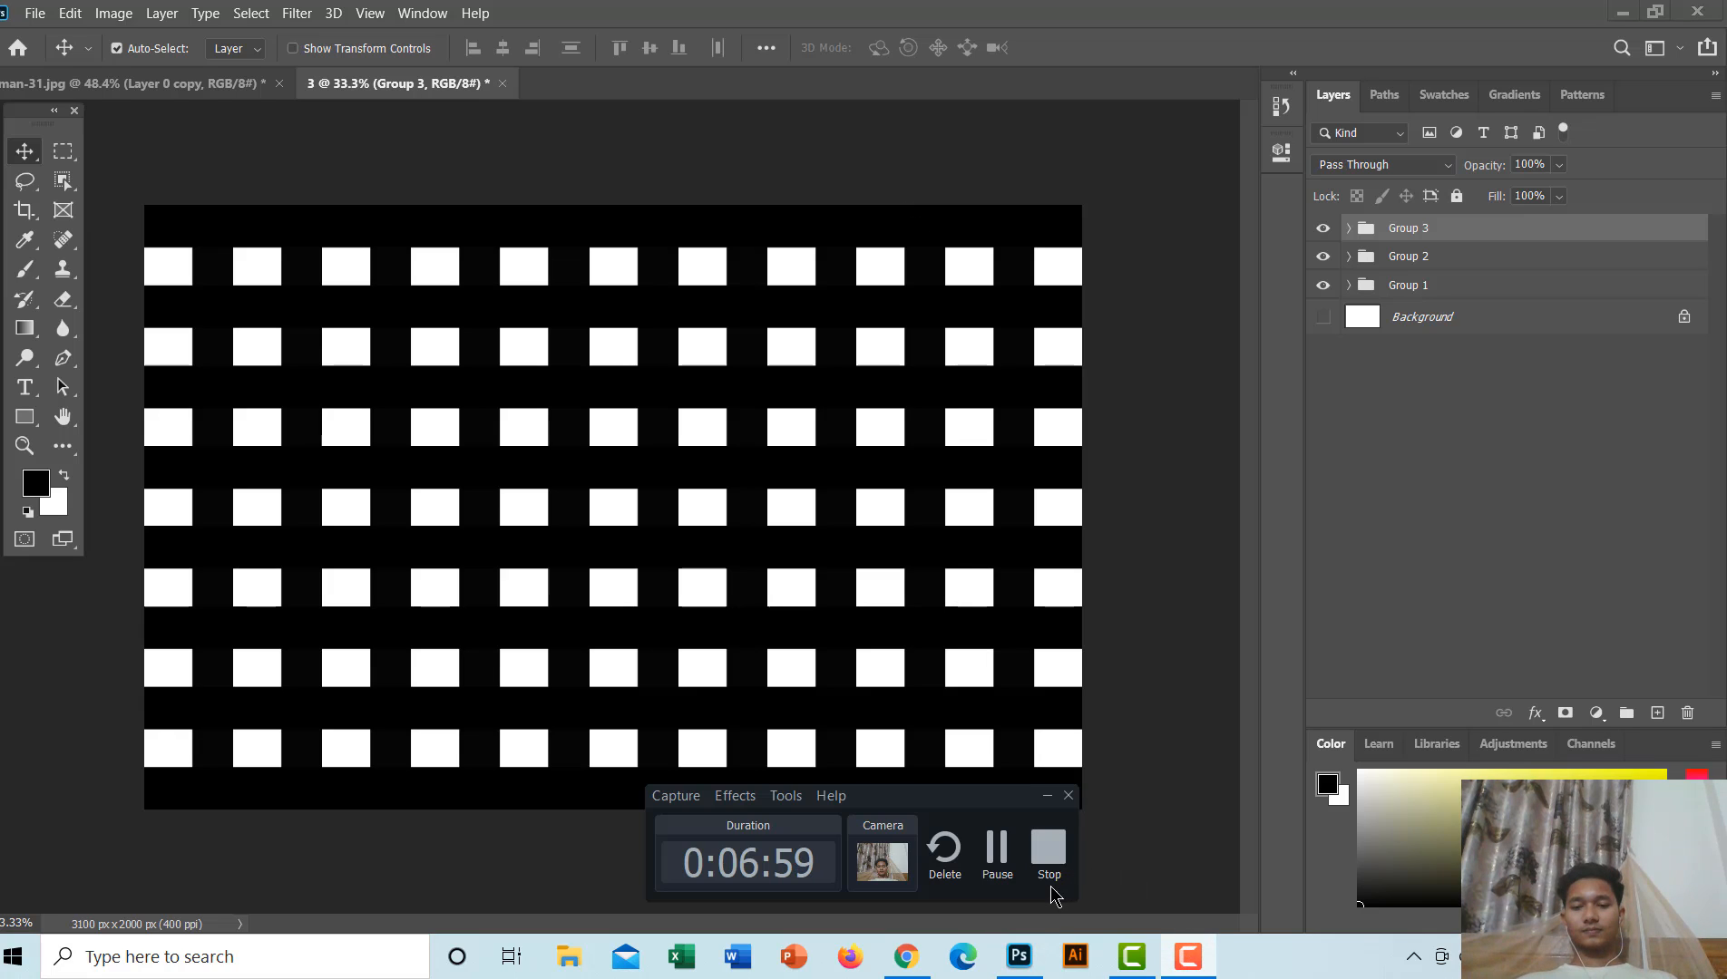